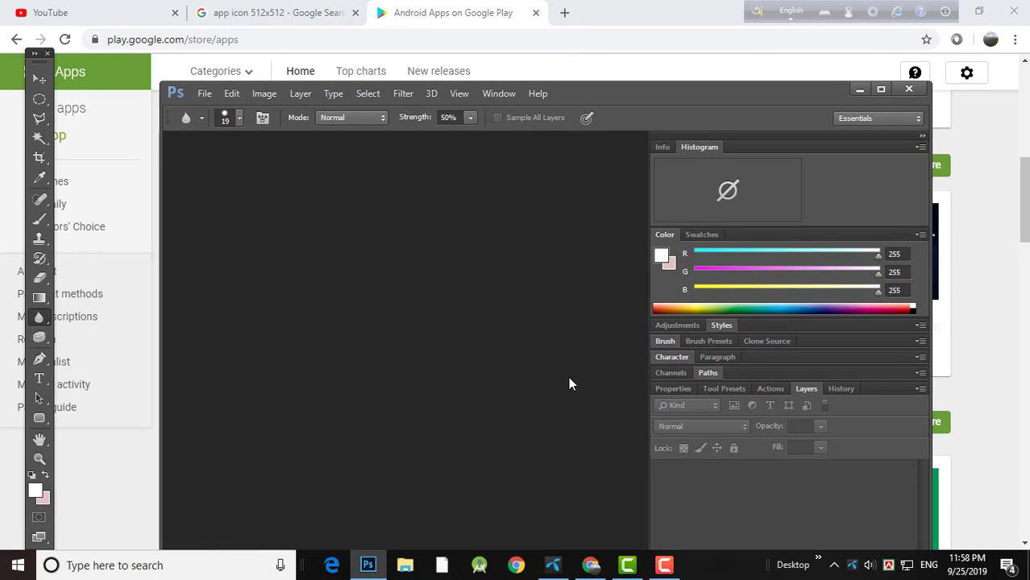
# Maximize the Photoshop window.
pyautogui.click(880, 88)
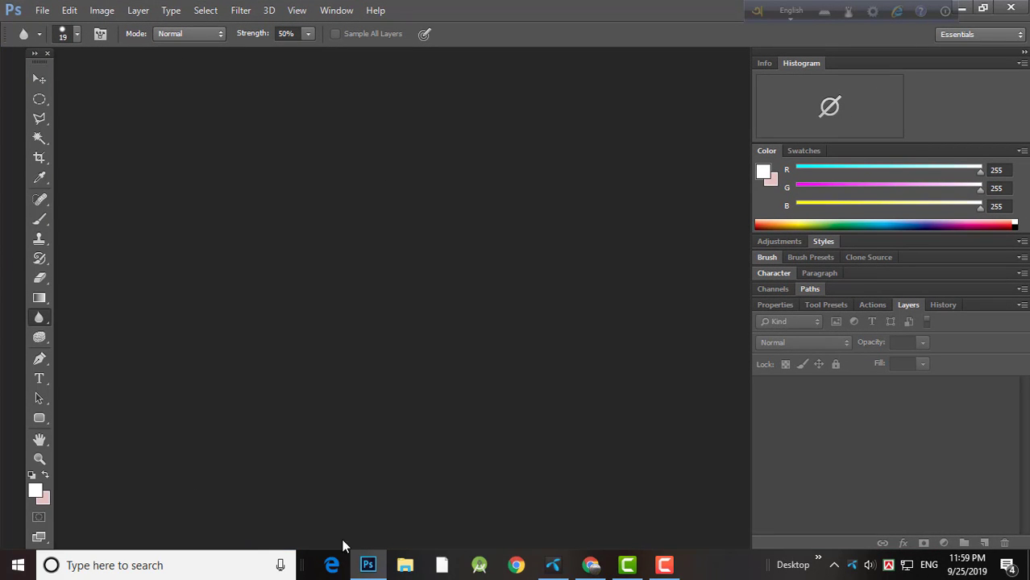
pyautogui.moveTo(368, 568)
# Switch to Chrome and examine the app icons in the different sections of the Google Play Apps page.
pyautogui.hotkey('alt', 'Tab')
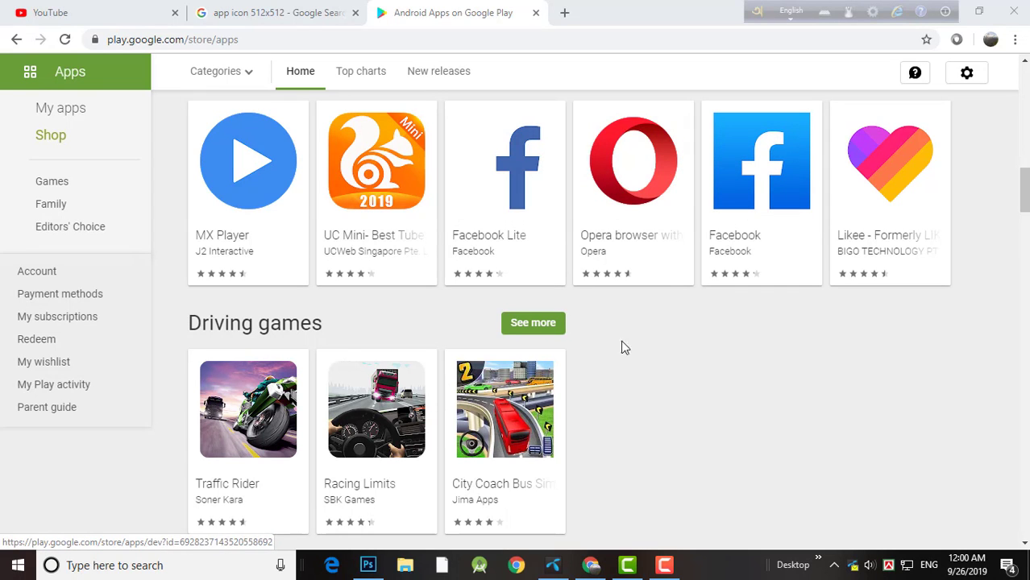
pyautogui.scroll(1, 326, 215)
pyautogui.scroll(2, 452, 306)
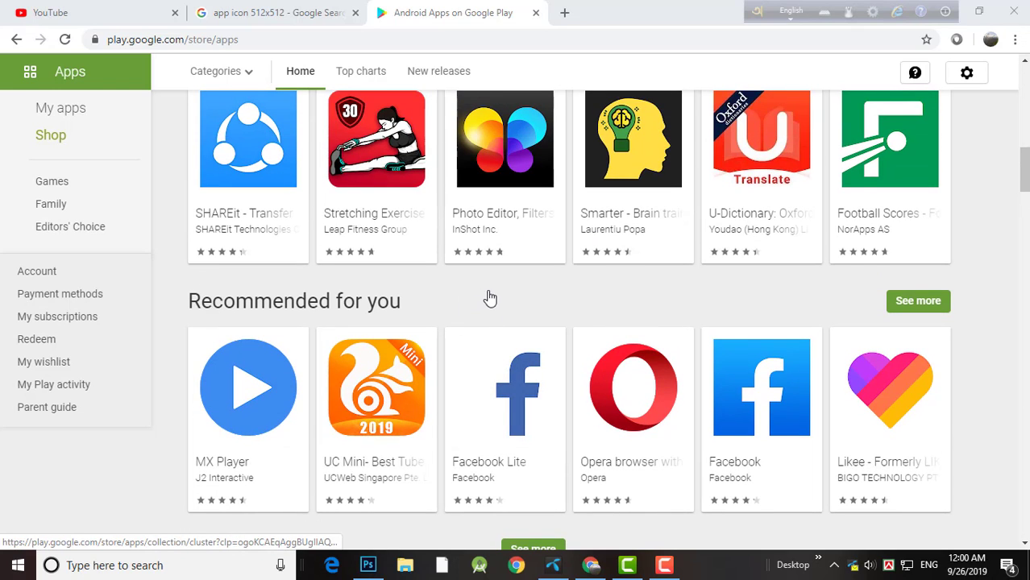
pyautogui.scroll(2, 490, 301)
pyautogui.scroll(1, 463, 202)
pyautogui.scroll(1, 474, 202)
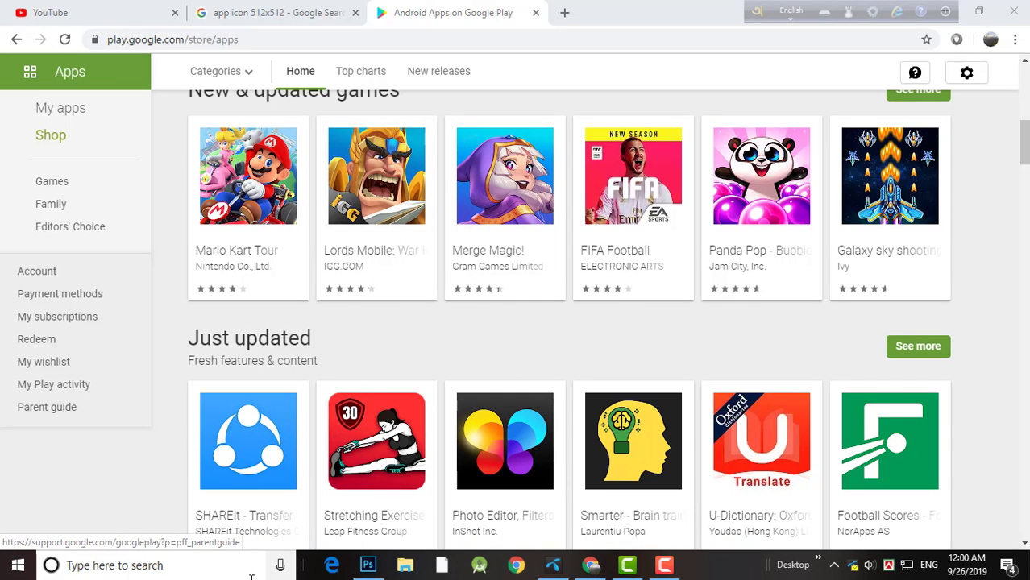
pyautogui.click(367, 567)
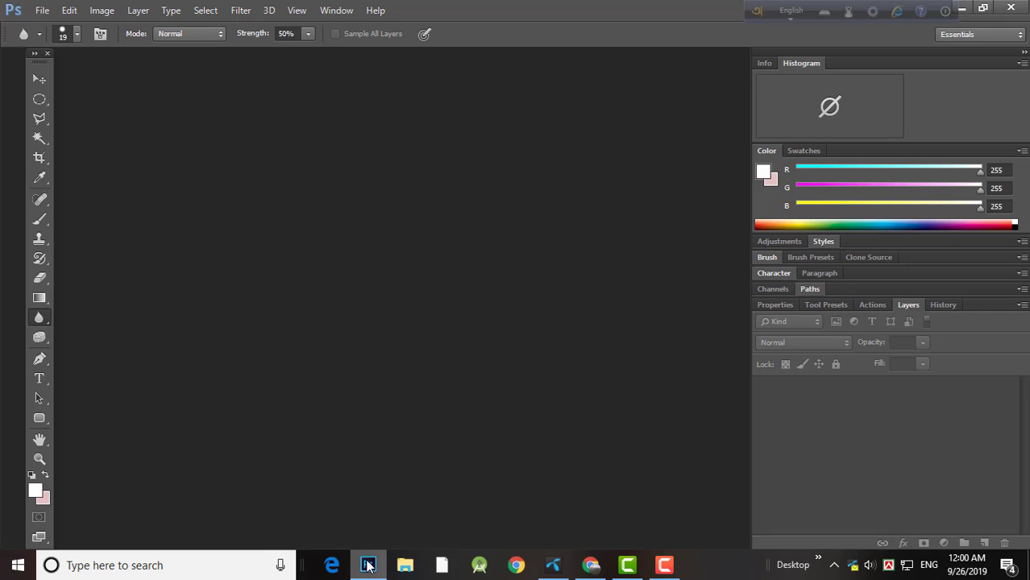
pyautogui.click(591, 566)
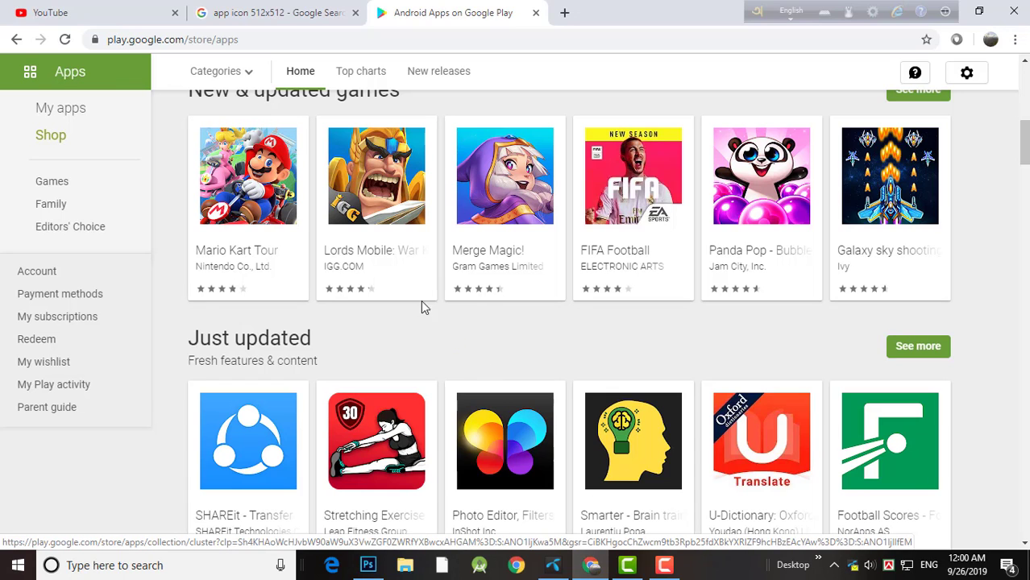
pyautogui.scroll(-1, 411, 330)
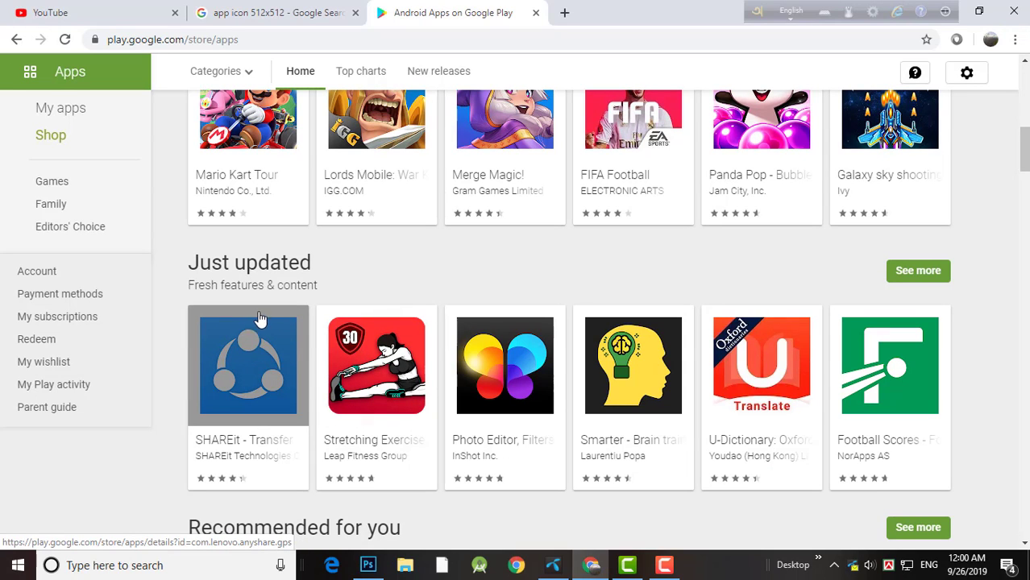
# From the Google image results for "app icon 512x512", save the Blank App Icon Png image to Downloads as download (3) in PNG format.
pyautogui.click(280, 14)
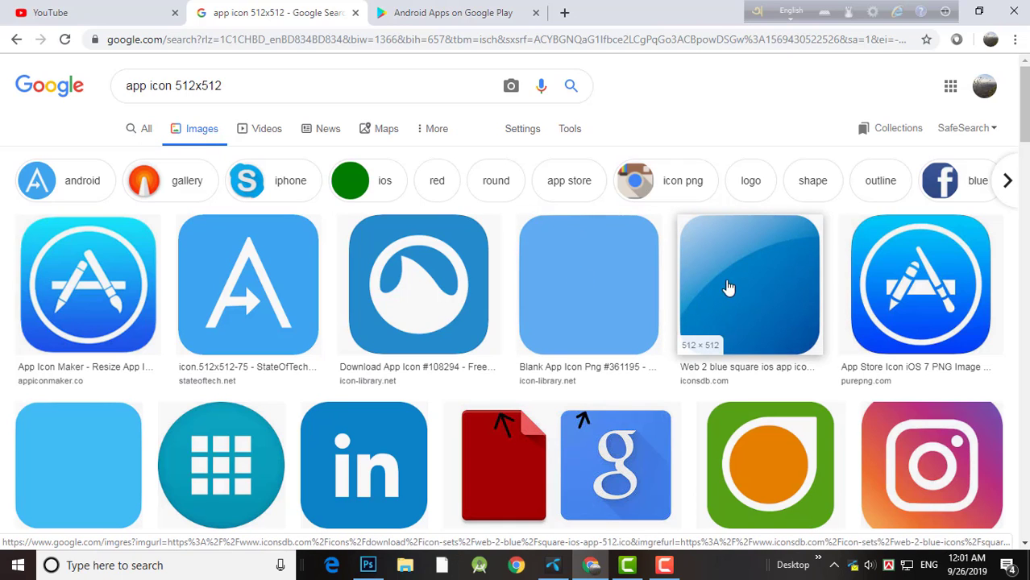
pyautogui.scroll(-1, 611, 304)
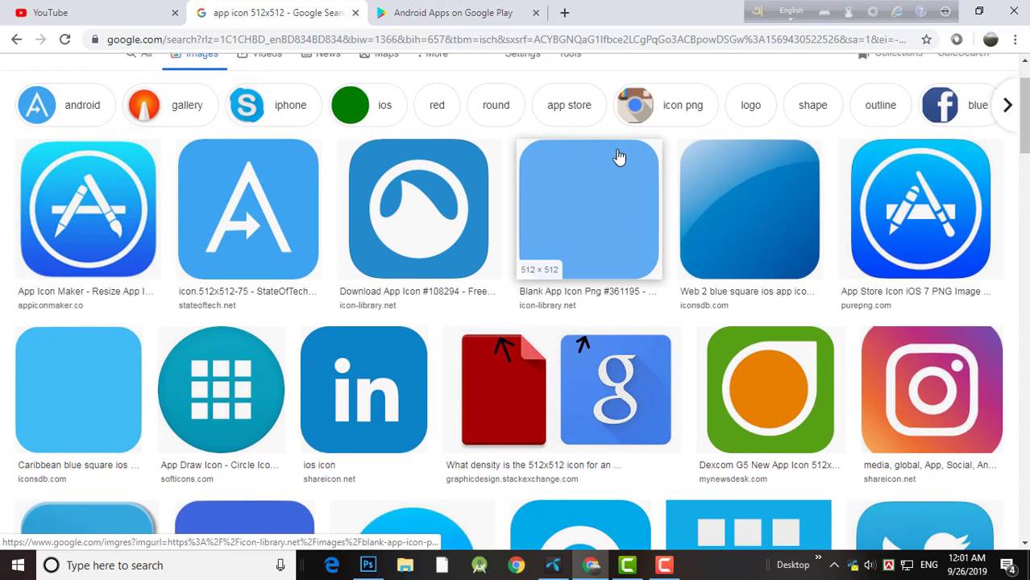
pyautogui.rightClick(591, 194)
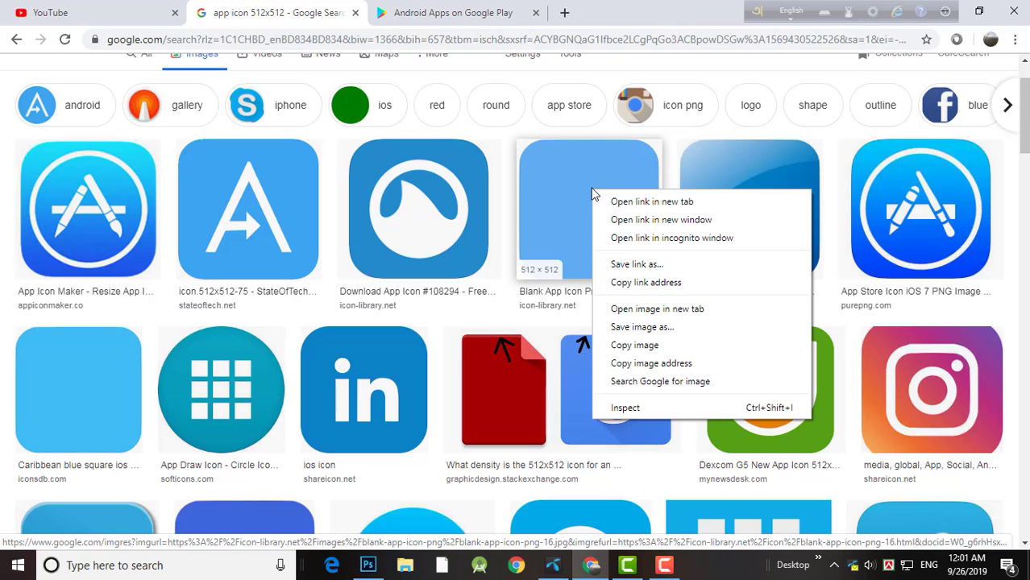
pyautogui.click(640, 345)
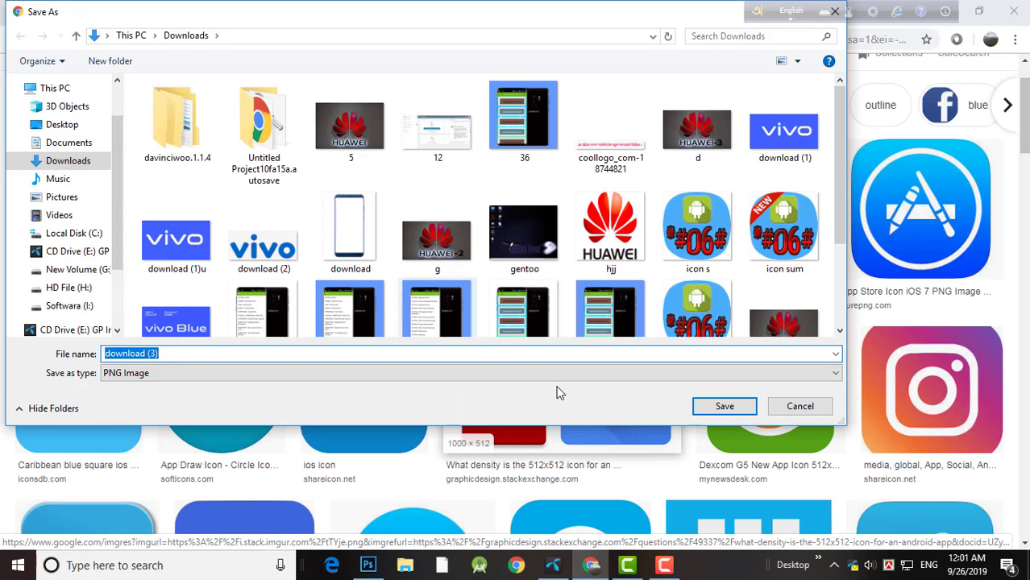
pyautogui.click(720, 405)
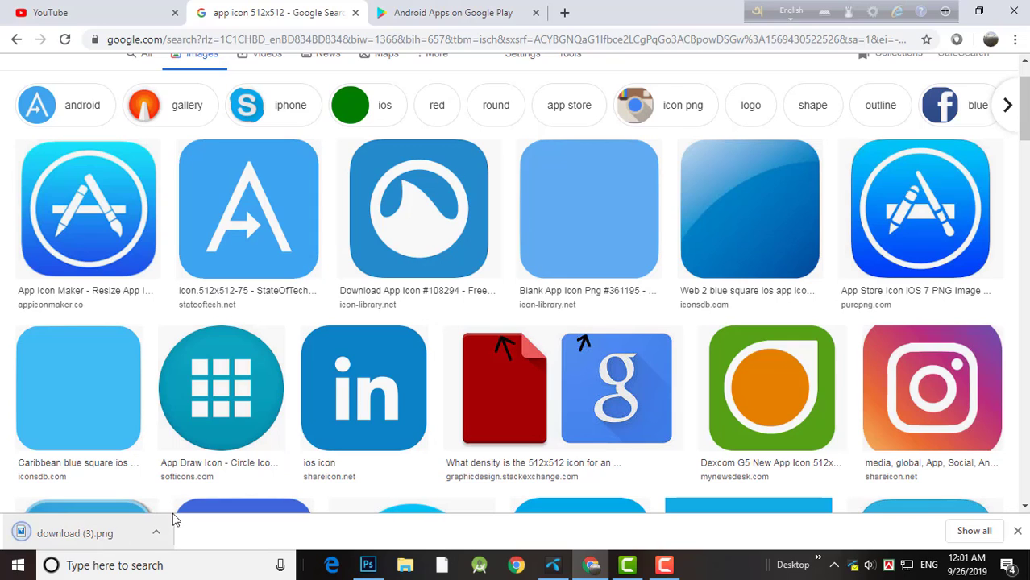
pyautogui.press('F9')
pyautogui.press('F9')
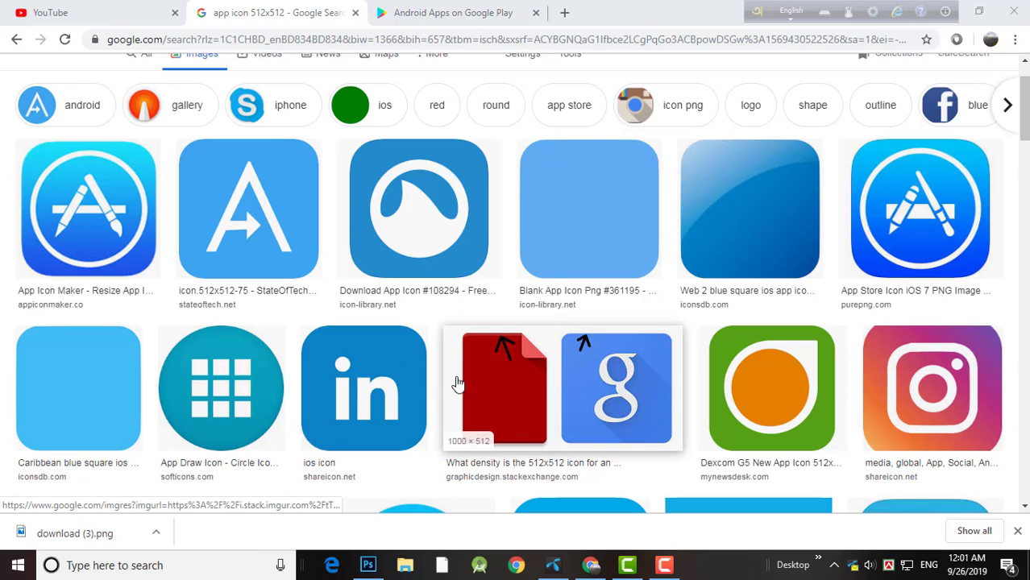
# Switch to Photoshop, open download (3).png from the Downloads folder, move its window clear of the tools and close the image.
pyautogui.click(367, 565)
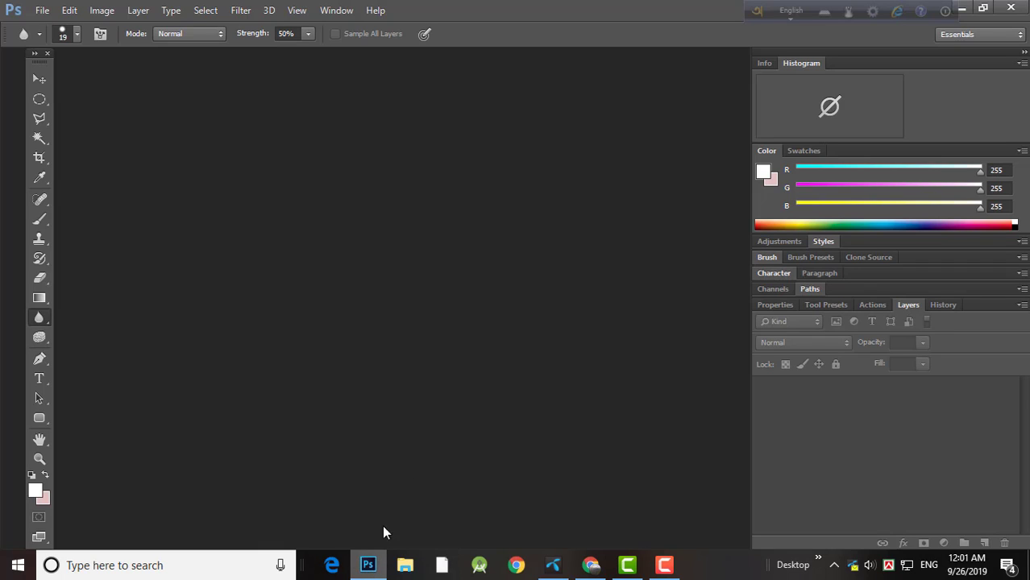
pyautogui.click(42, 10)
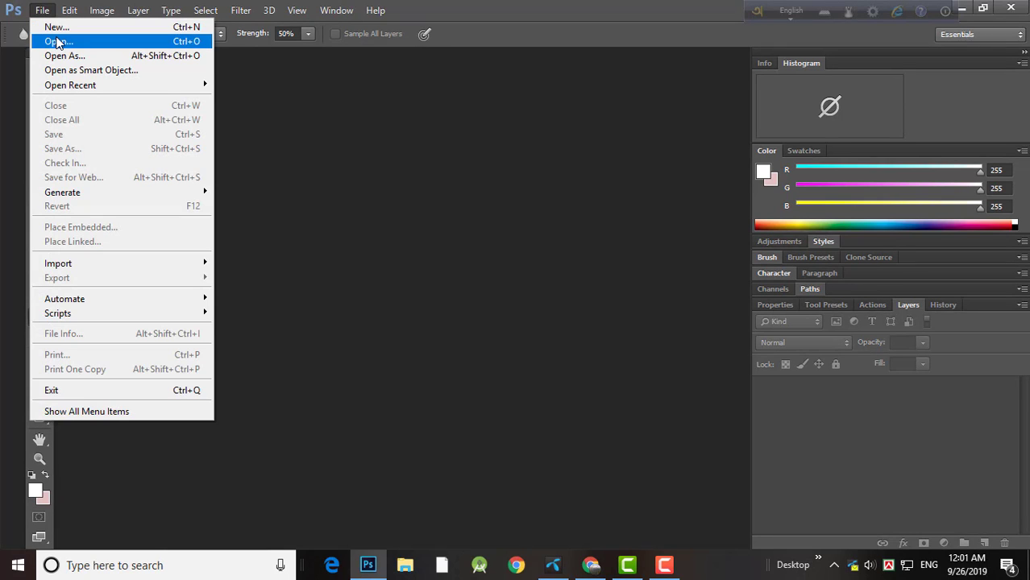
pyautogui.click(57, 42)
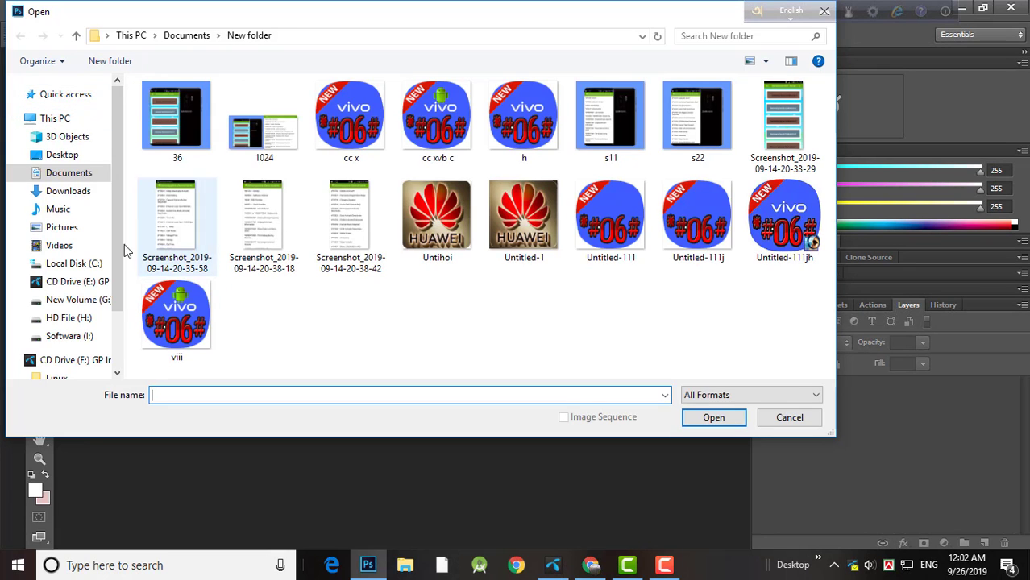
pyautogui.click(86, 193)
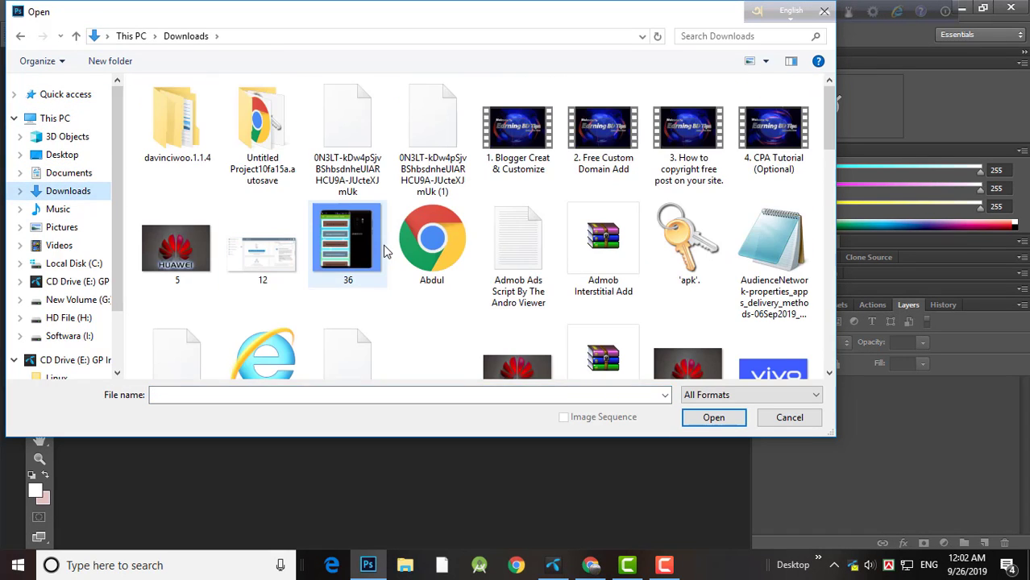
pyautogui.scroll(-3, 378, 250)
pyautogui.scroll(-2, 373, 267)
pyautogui.scroll(-3, 374, 267)
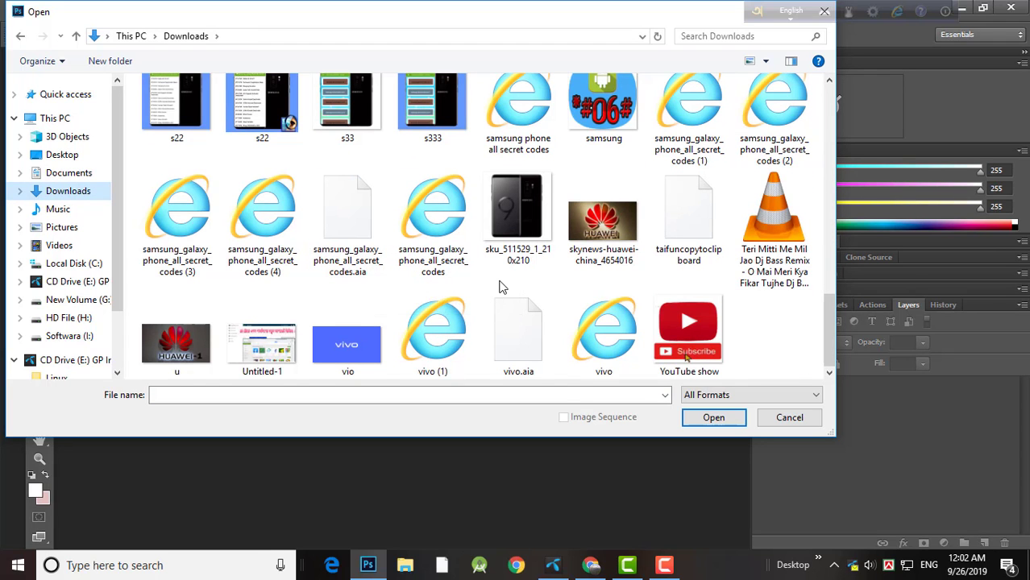
pyautogui.scroll(1, 499, 286)
pyautogui.scroll(3, 501, 287)
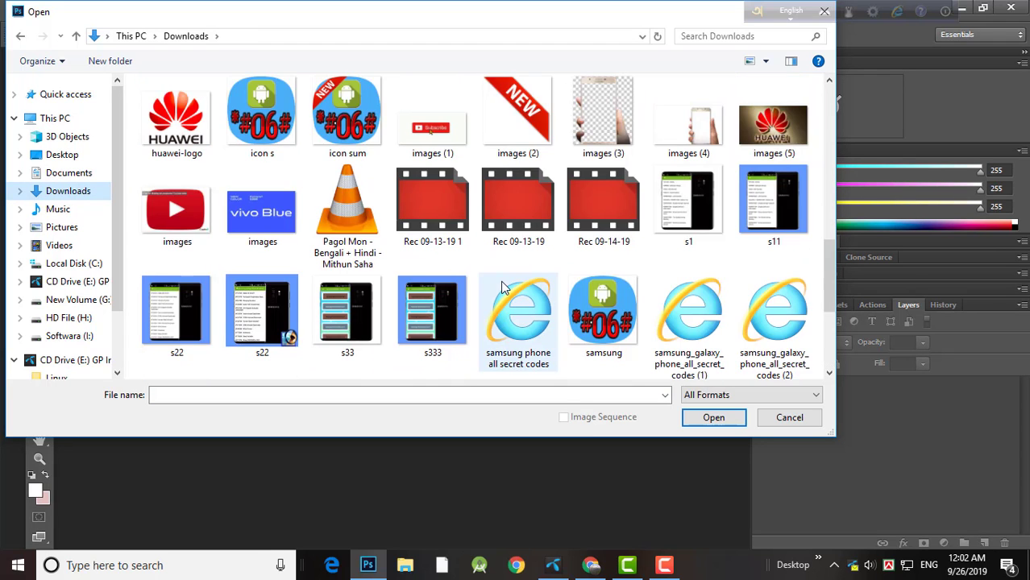
pyautogui.scroll(3, 501, 287)
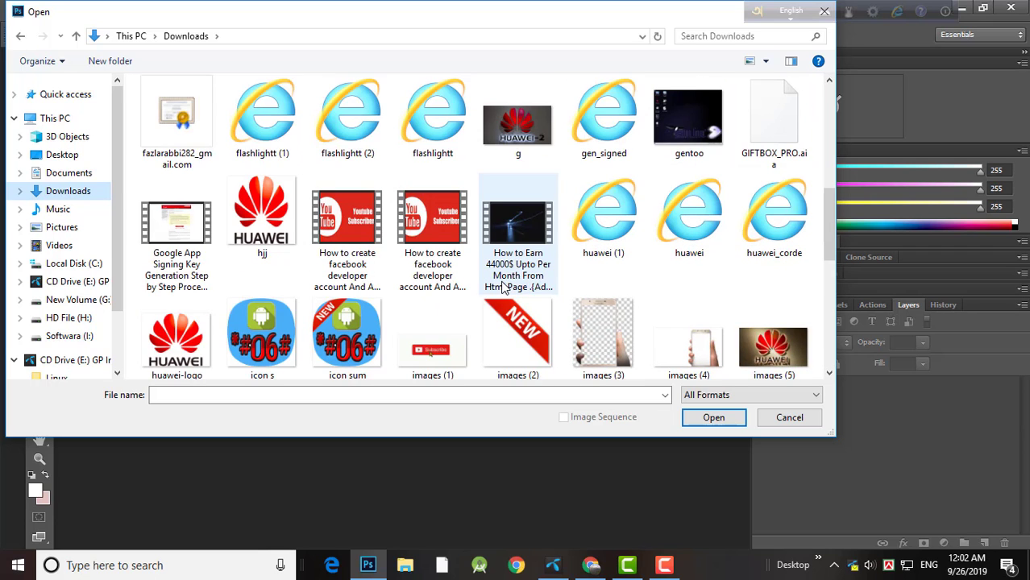
pyautogui.scroll(-3, 500, 280)
pyautogui.scroll(10, 499, 256)
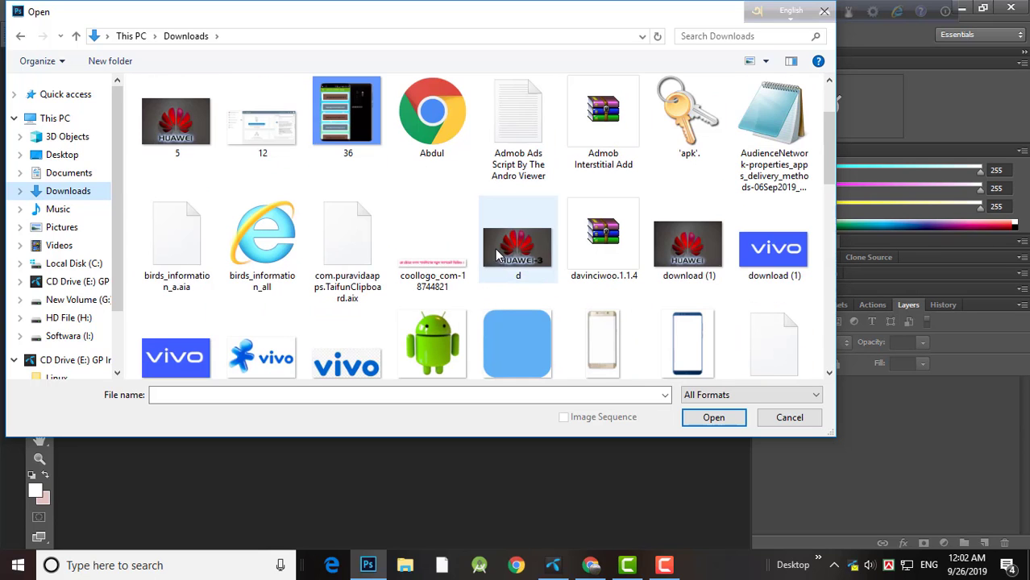
pyautogui.scroll(2, 451, 271)
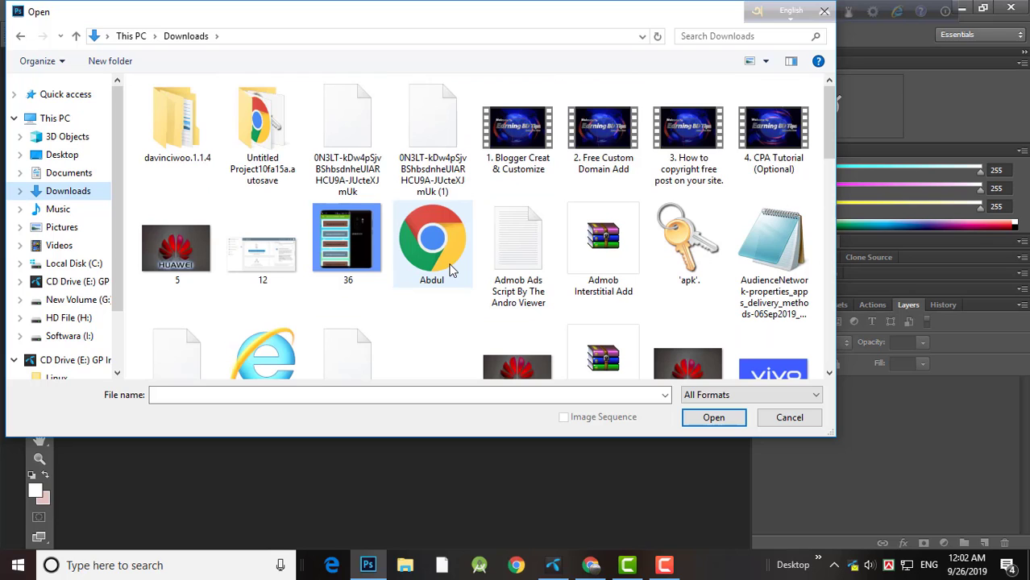
pyautogui.scroll(-5, 387, 258)
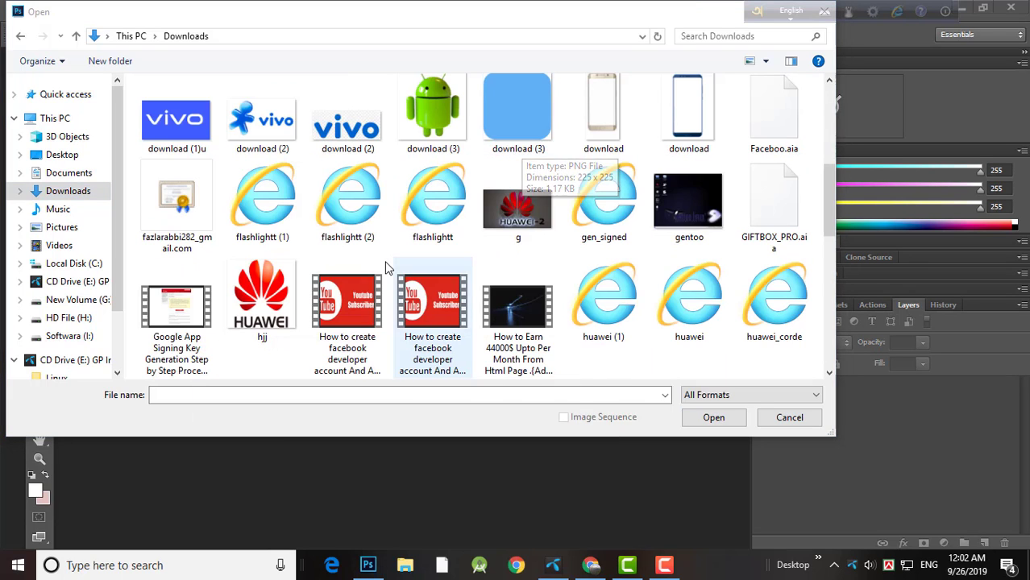
pyautogui.click(510, 106)
pyautogui.click(711, 420)
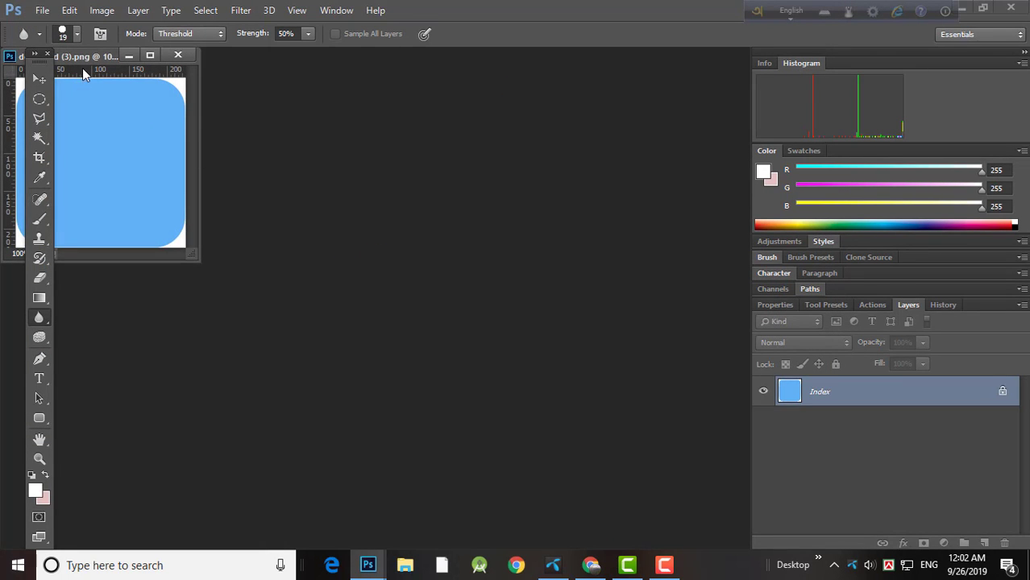
pyautogui.moveTo(89, 58); pyautogui.dragTo(274, 88)
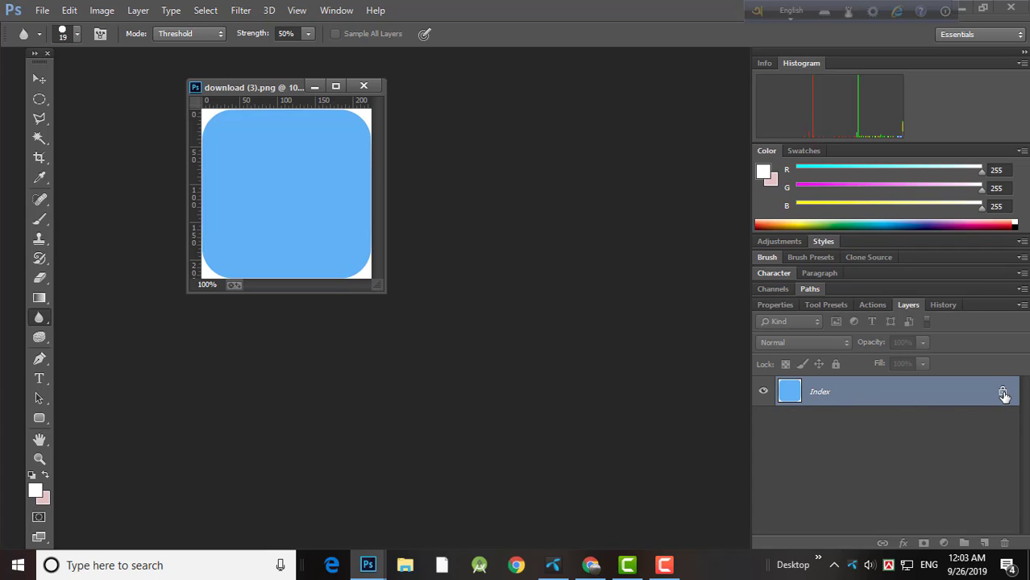
pyautogui.click(364, 85)
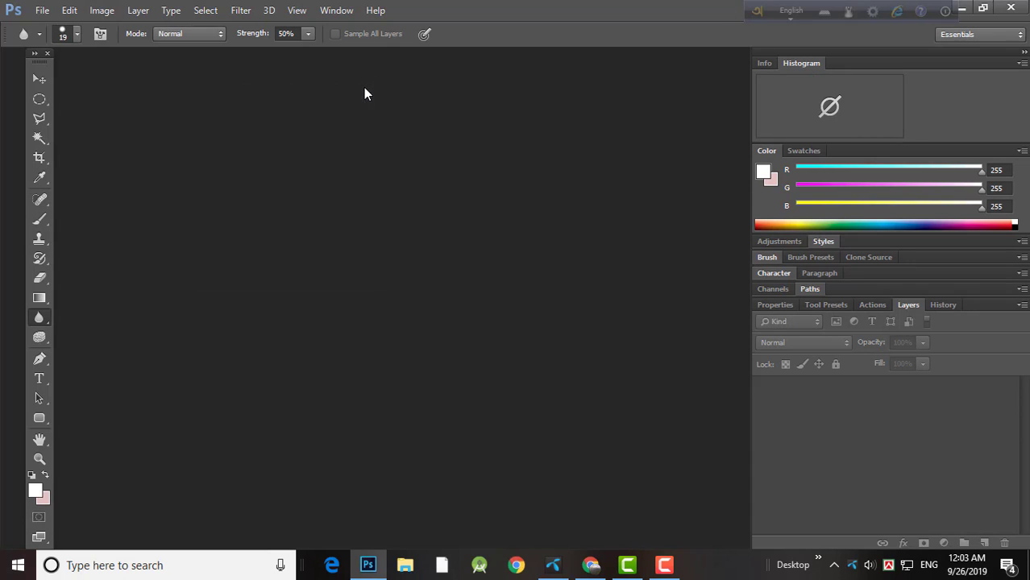
# Switch to Chrome and save the 512 × 512 Caribbean blue square icon to Downloads as download (4) in PNG format.
pyautogui.click(590, 565)
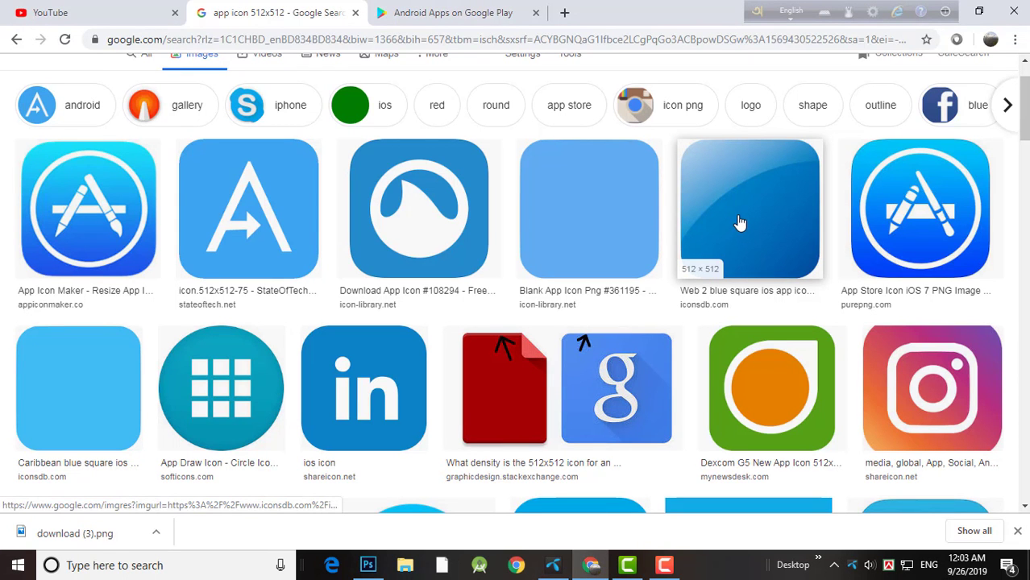
pyautogui.rightClick(887, 212)
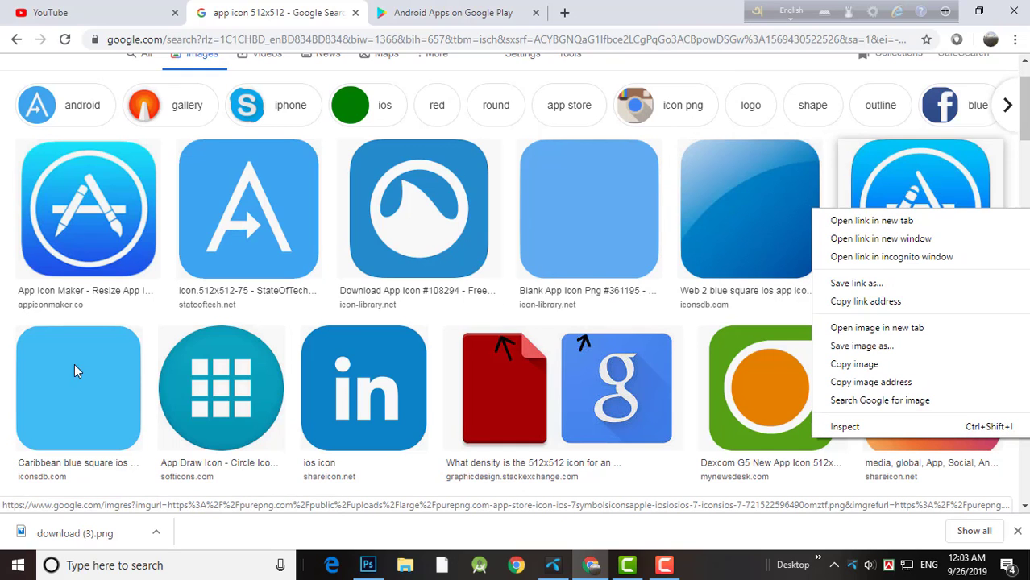
pyautogui.scroll(-1, 89, 380)
pyautogui.rightClick(87, 326)
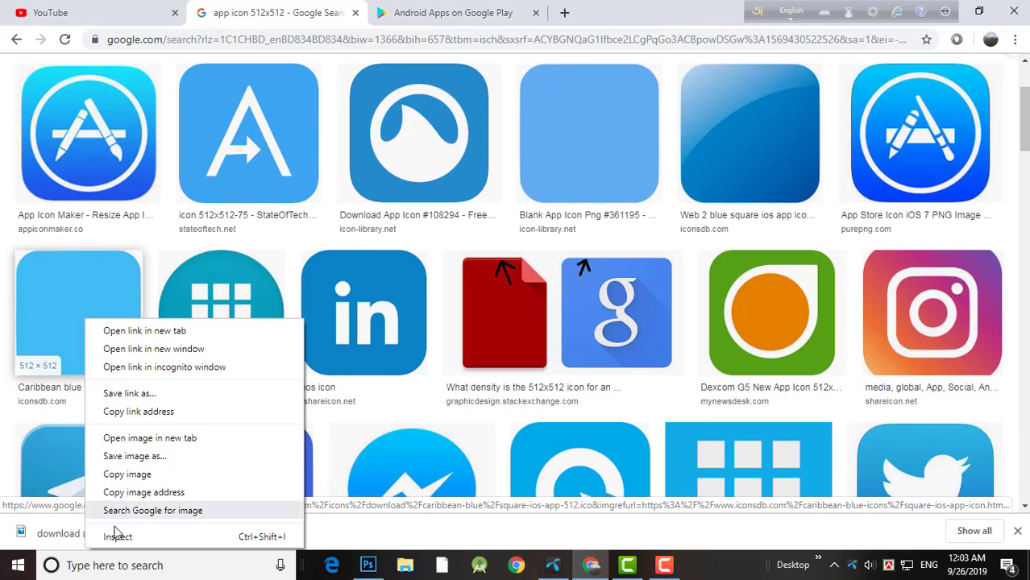
pyautogui.click(135, 459)
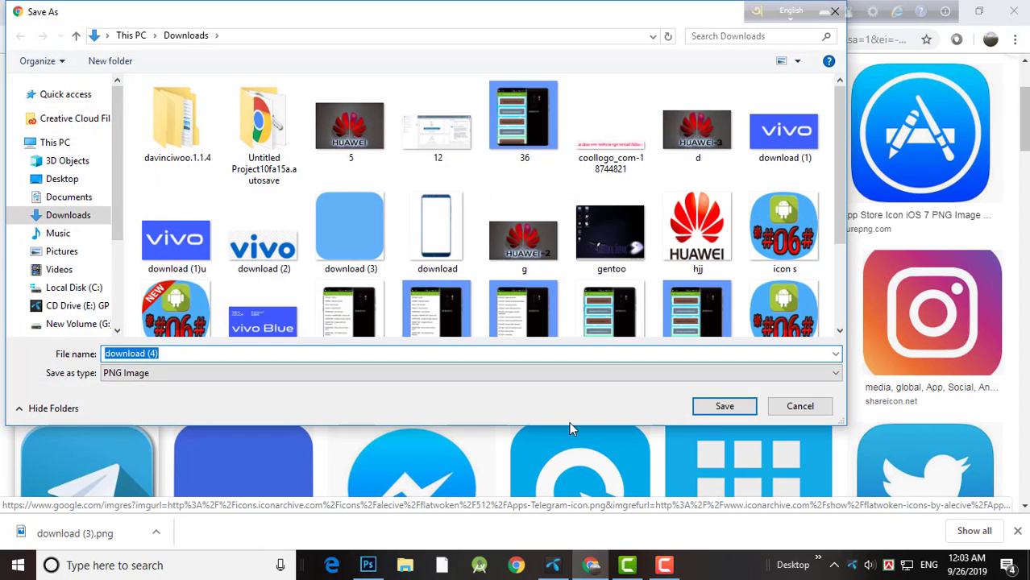
pyautogui.click(721, 404)
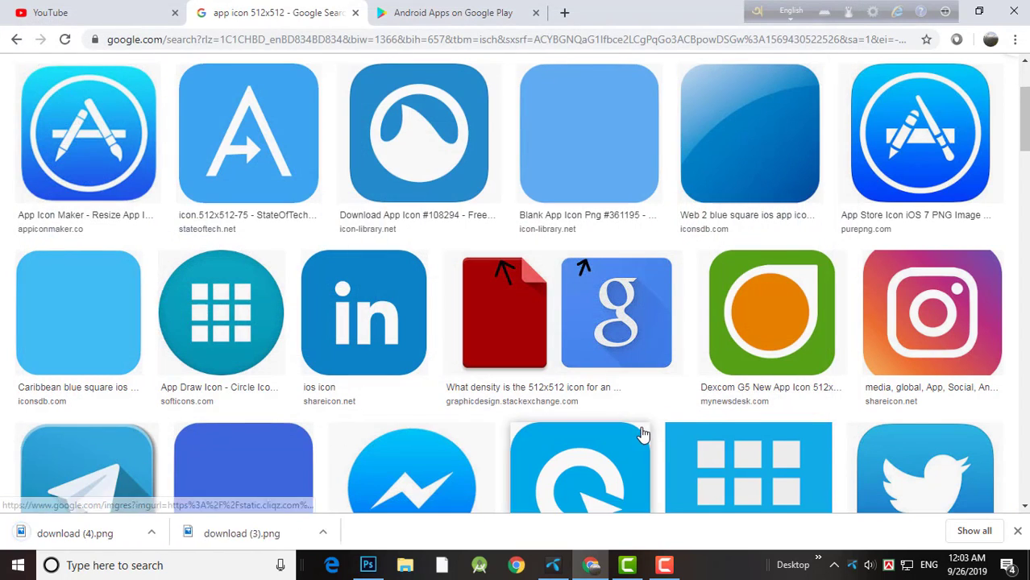
# Switch to Photoshop and open download (4).png from the Downloads folder.
pyautogui.hotkey('alt', 'Tab')
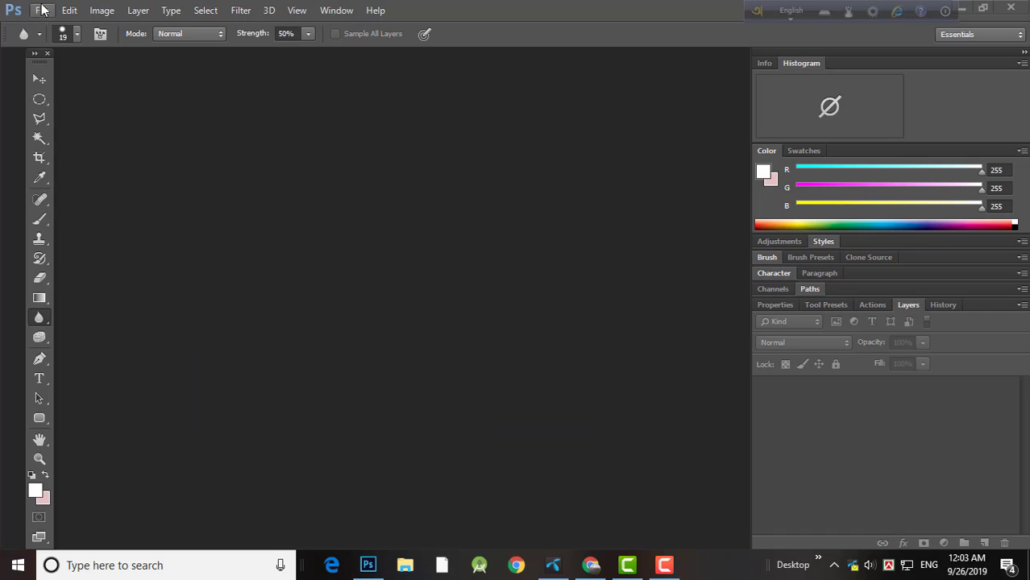
pyautogui.click(42, 12)
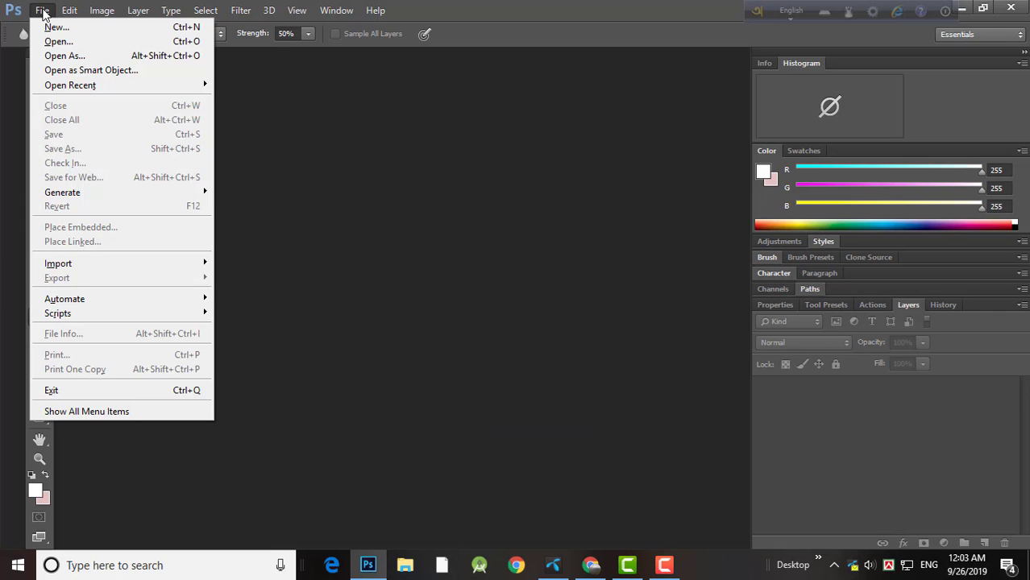
pyautogui.click(64, 42)
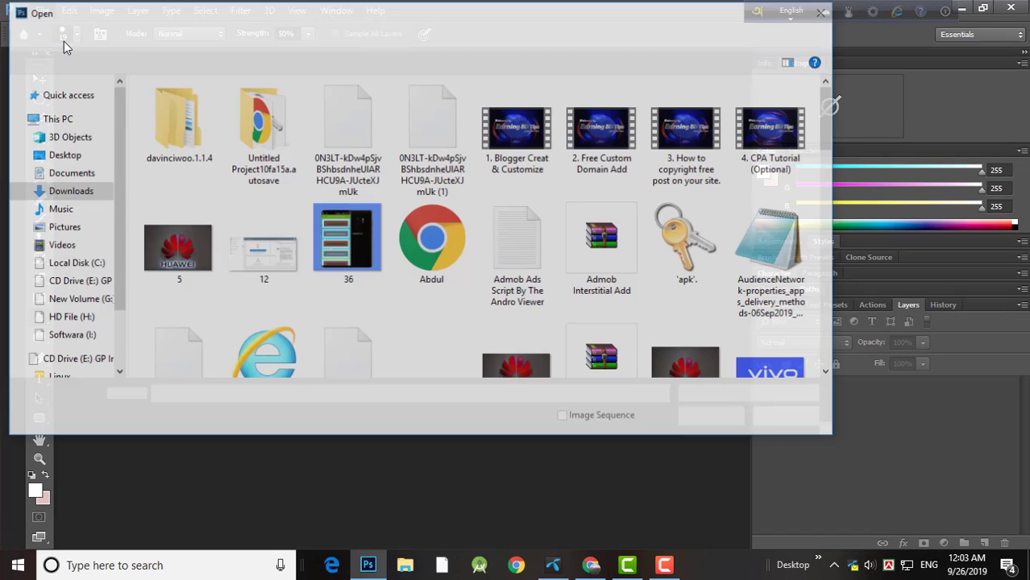
pyautogui.scroll(-5, 419, 305)
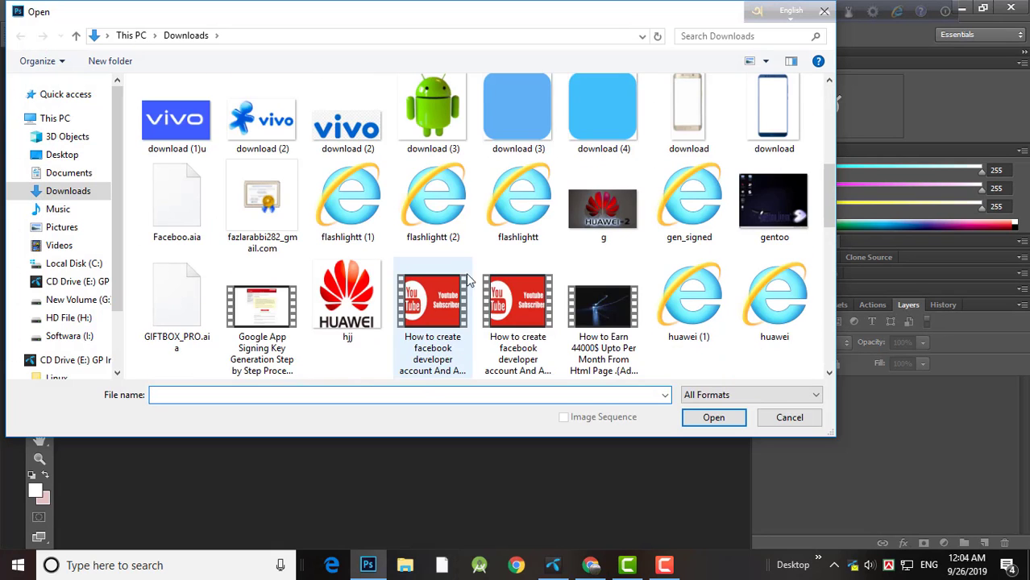
pyautogui.click(599, 112)
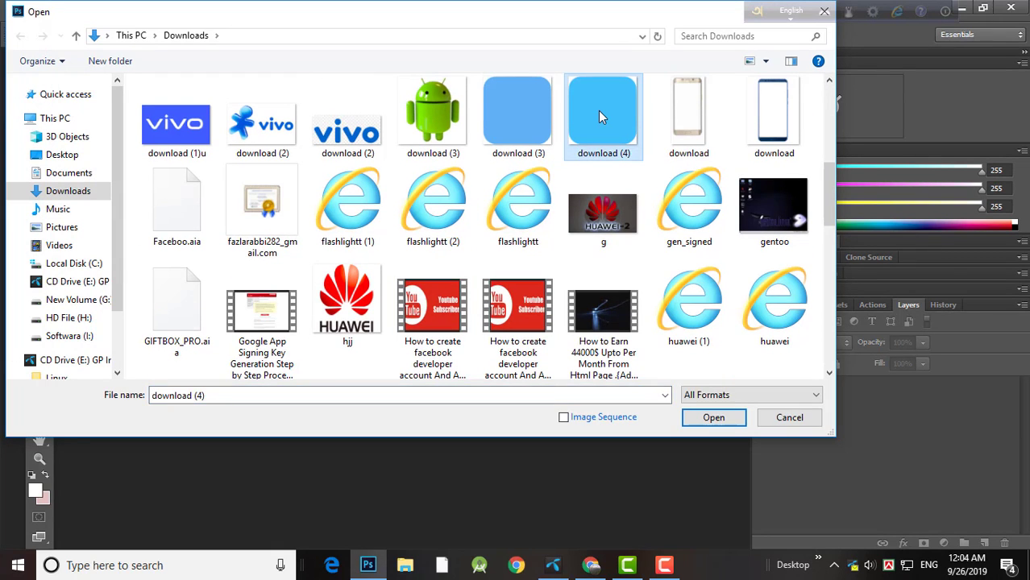
pyautogui.click(713, 417)
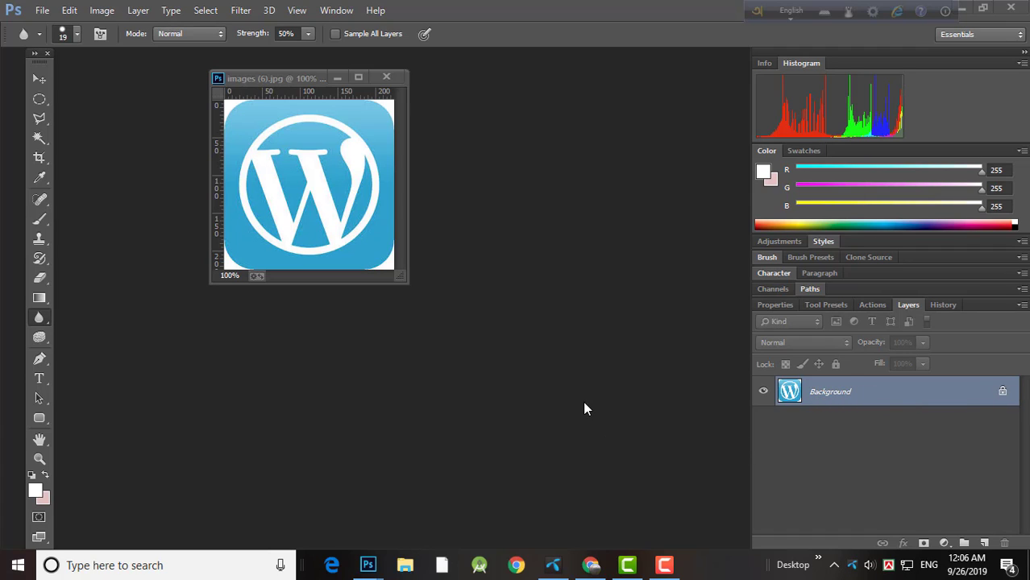
# Unlock the Background layer of images (6).jpg, then select the white top-left corner of the icon with the Magic Wand and clear it.
pyautogui.click(1001, 391)
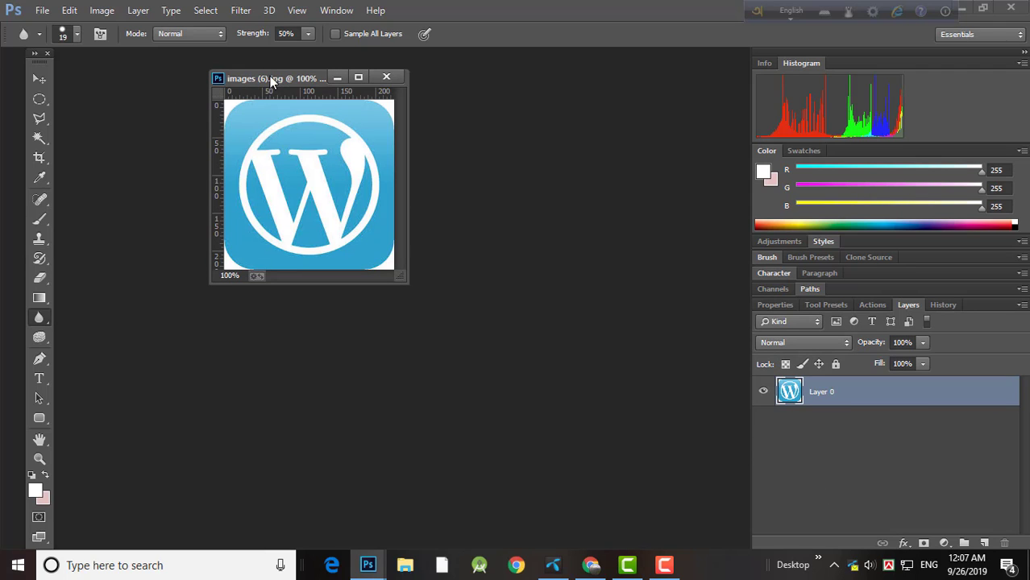
pyautogui.moveTo(405, 277); pyautogui.dragTo(475, 317)
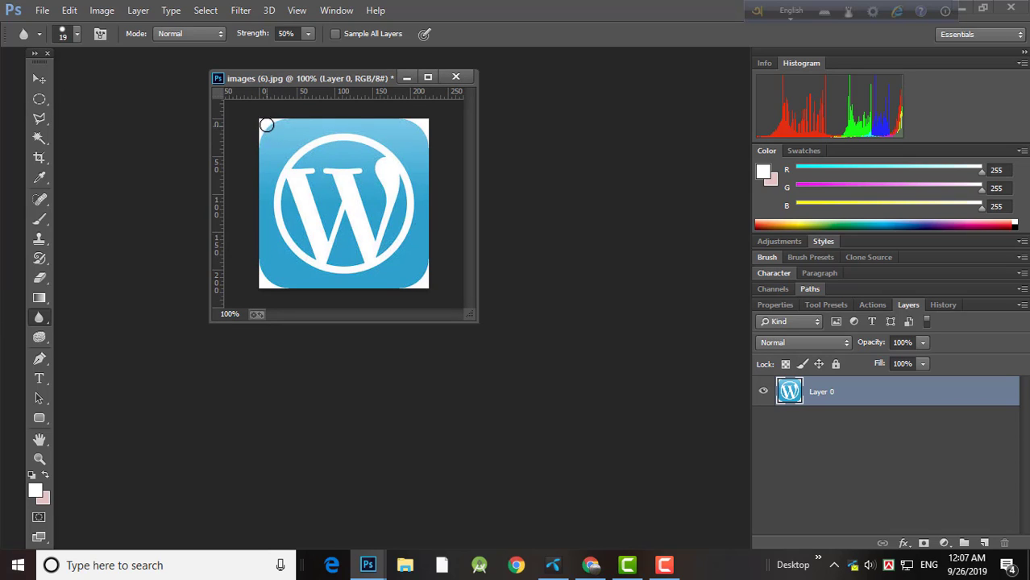
pyautogui.click(44, 144)
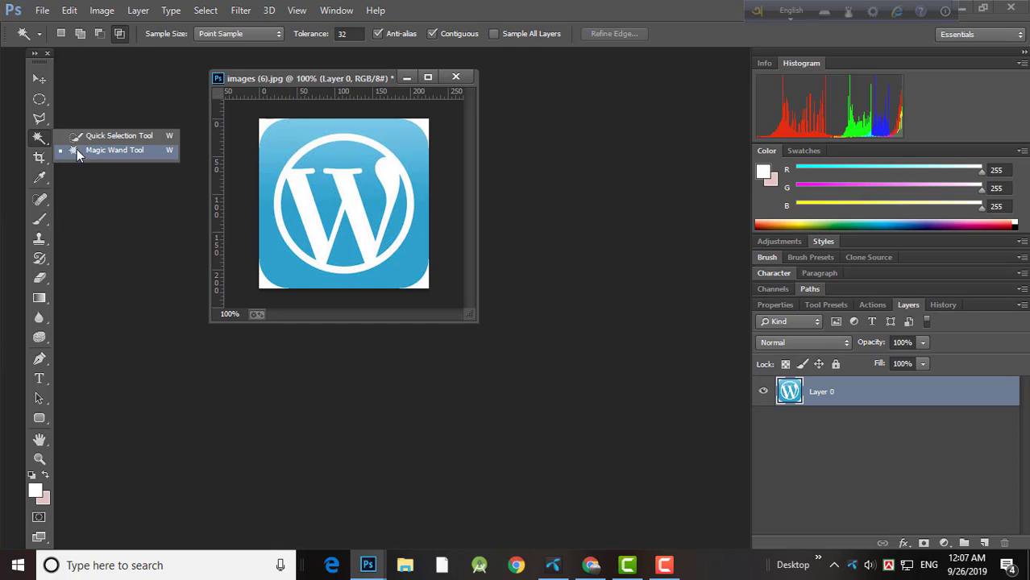
pyautogui.click(128, 152)
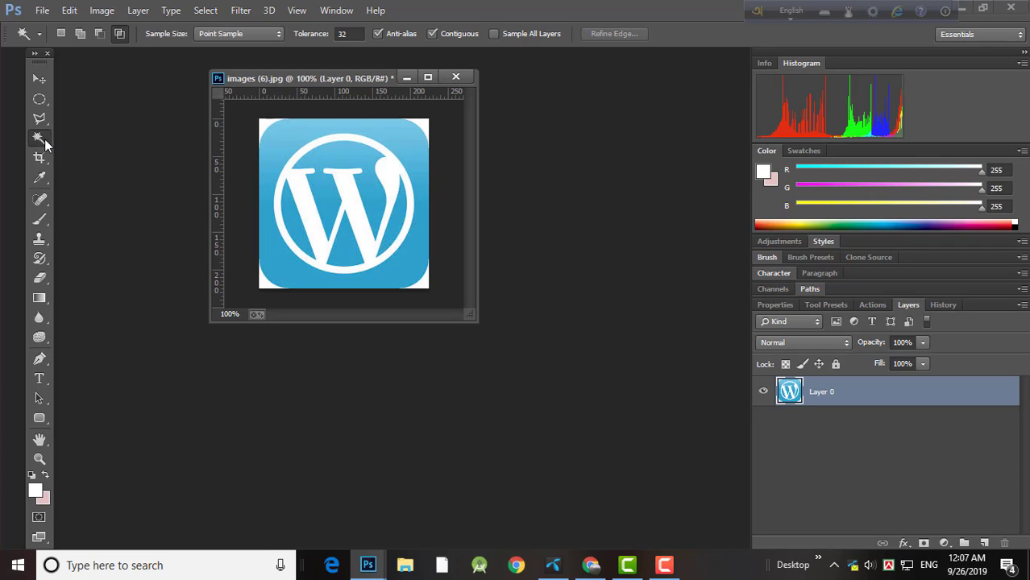
pyautogui.click(266, 126)
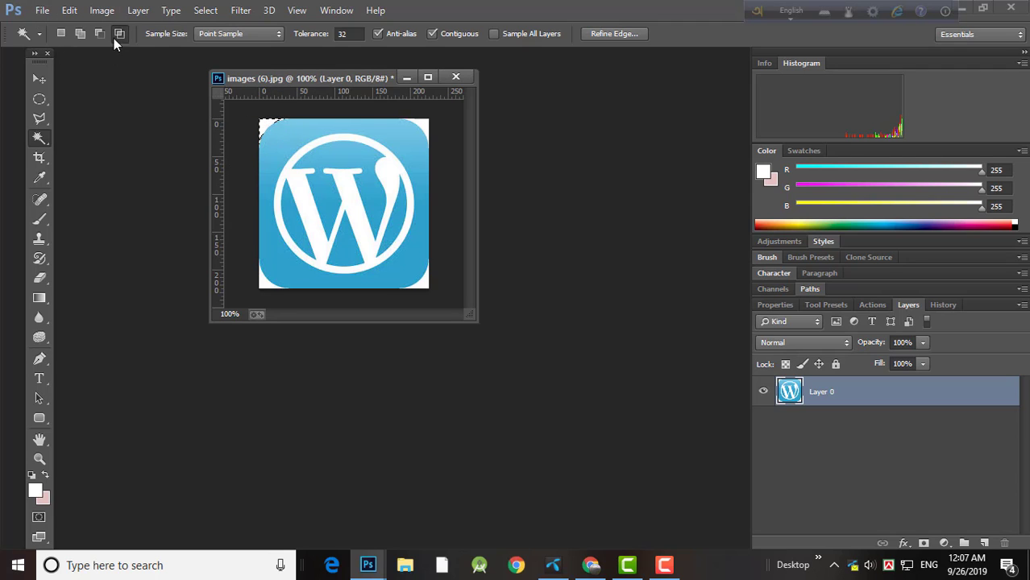
pyautogui.click(68, 11)
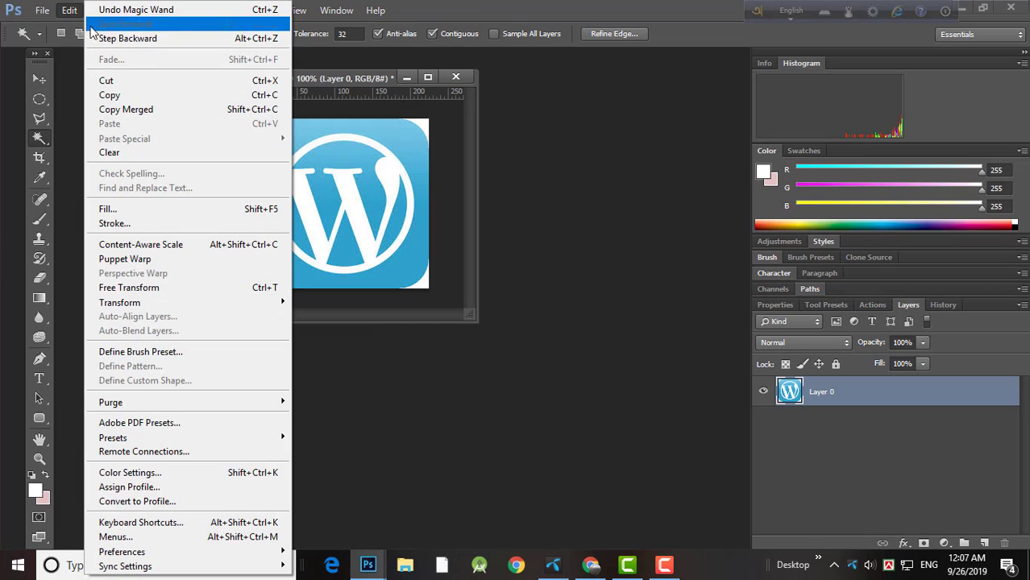
pyautogui.click(112, 153)
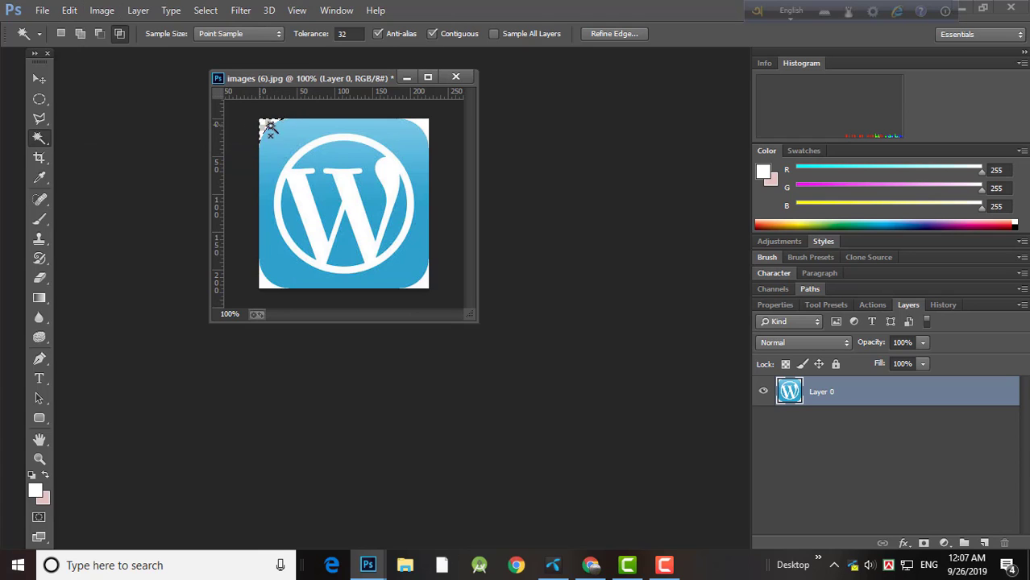
# Select the white top-right corner of the WordPress icon with the Magic Wand, clear it and deselect.
pyautogui.click(424, 124)
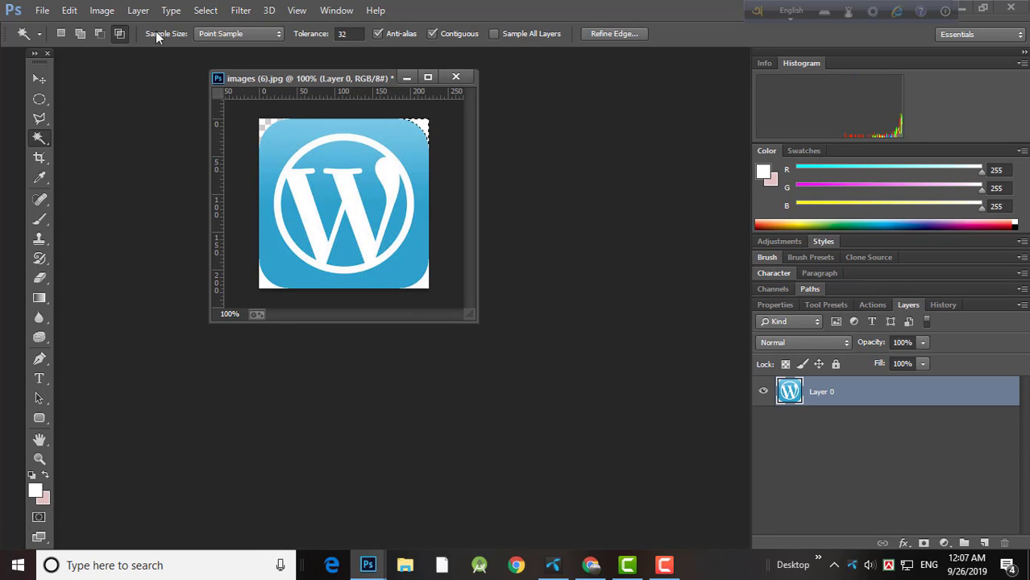
pyautogui.click(69, 9)
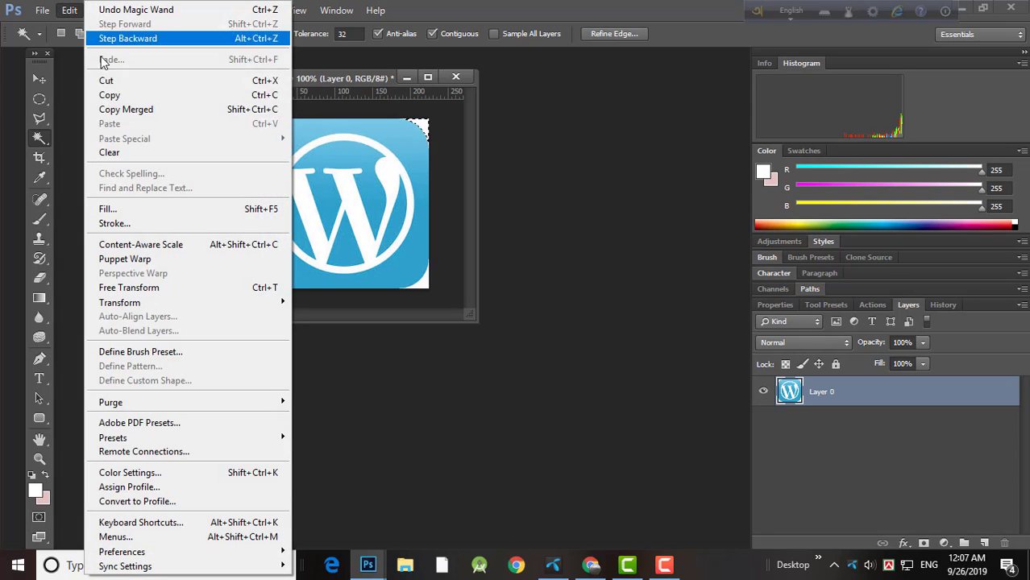
pyautogui.click(119, 152)
pyautogui.hotkey('ctrl', 'd')
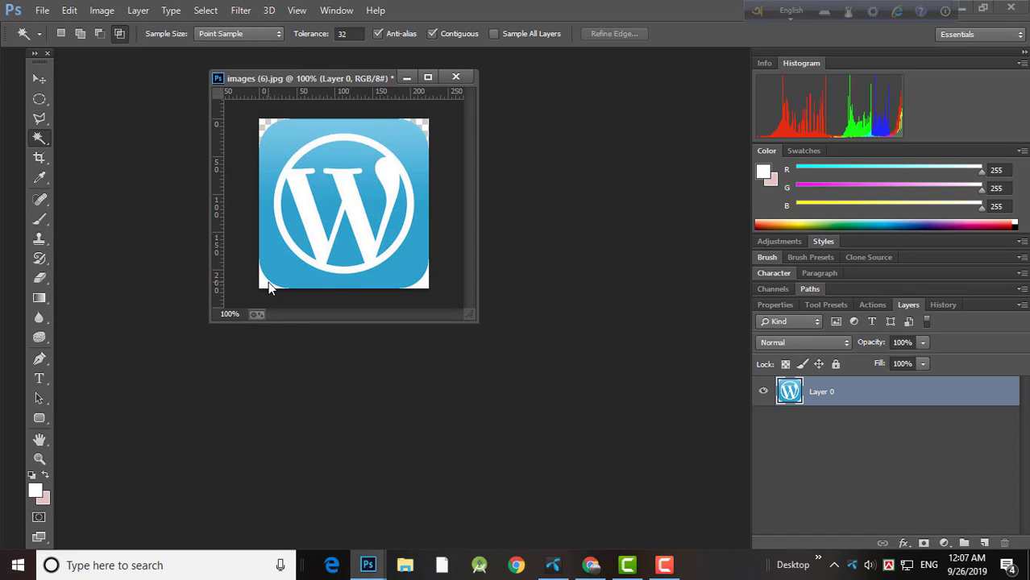
# Clear the white bottom-left and bottom-right corners of the WordPress icon using Magic Wand selections.
pyautogui.click(264, 285)
pyautogui.click(69, 10)
pyautogui.click(98, 153)
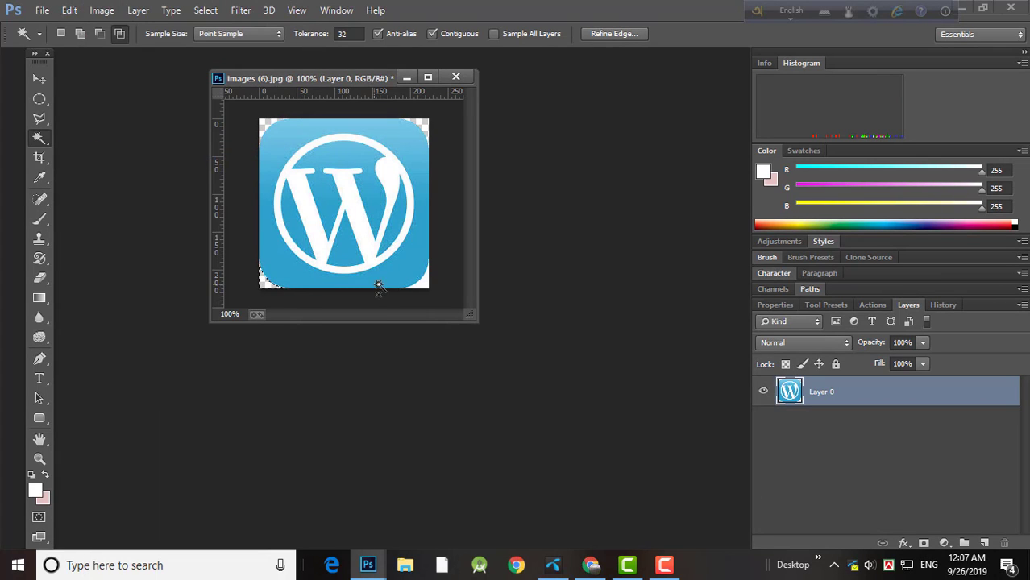
pyautogui.hotkey('ctrl', 'd')
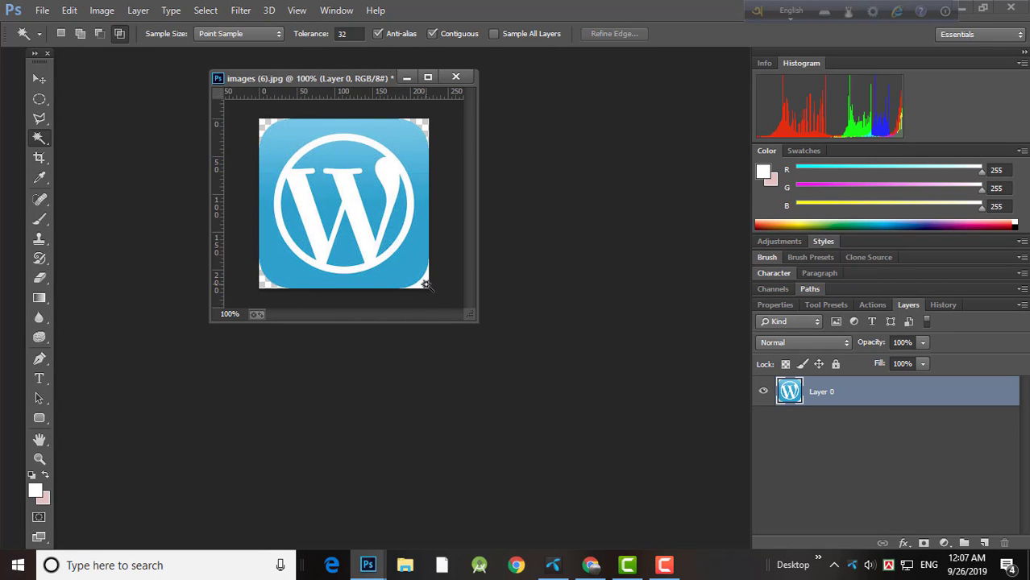
pyautogui.click(426, 285)
pyautogui.click(70, 10)
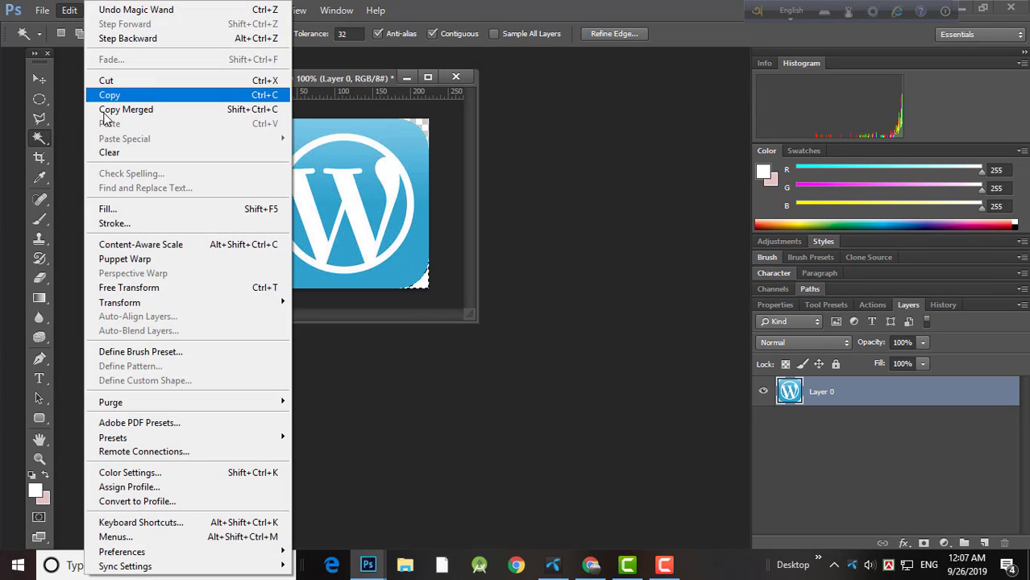
pyautogui.click(109, 152)
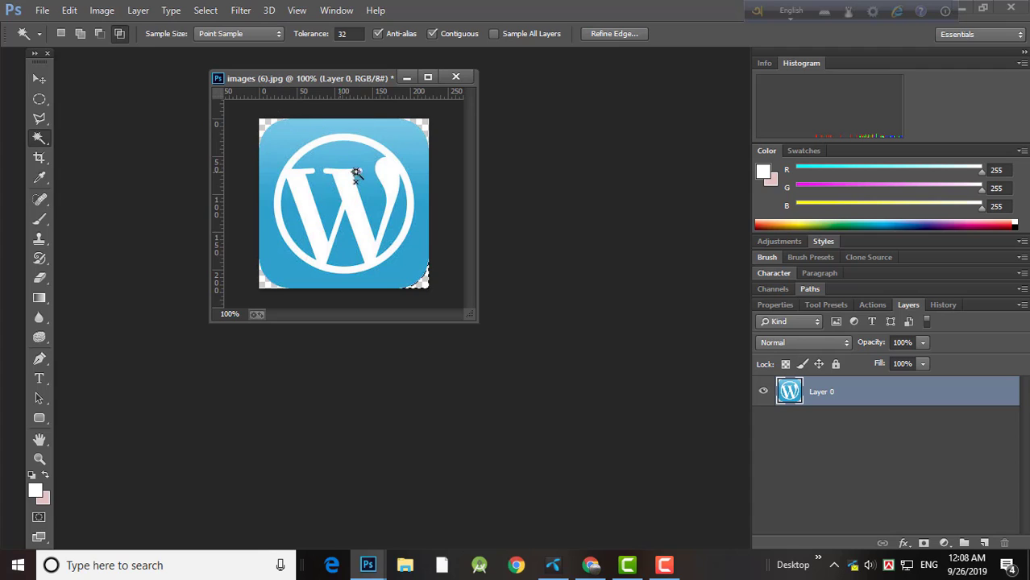
# Create a new white document 512 pixels wide and 512 pixels high at 32 pixels/inch.
pyautogui.click(42, 10)
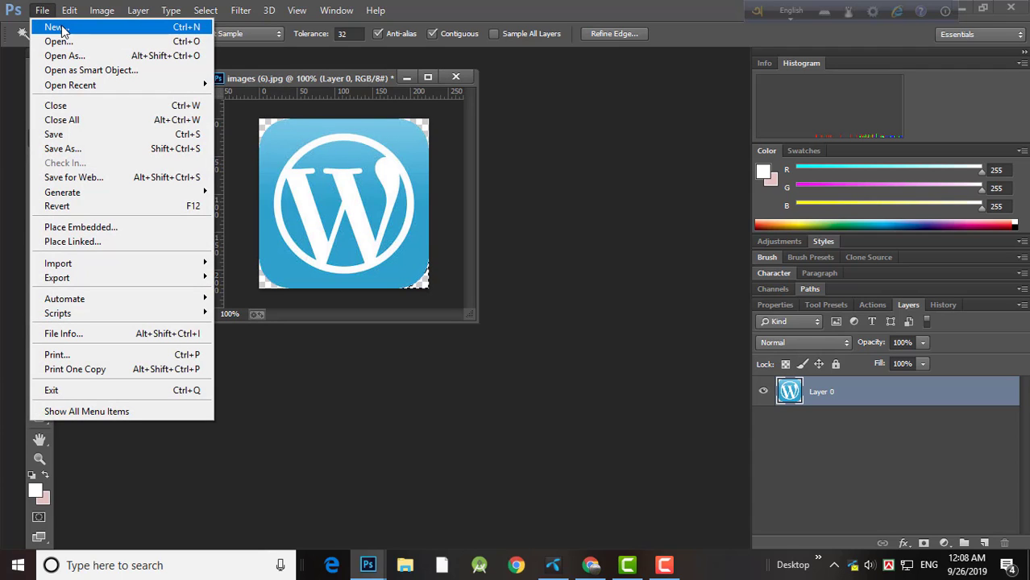
pyautogui.click(58, 27)
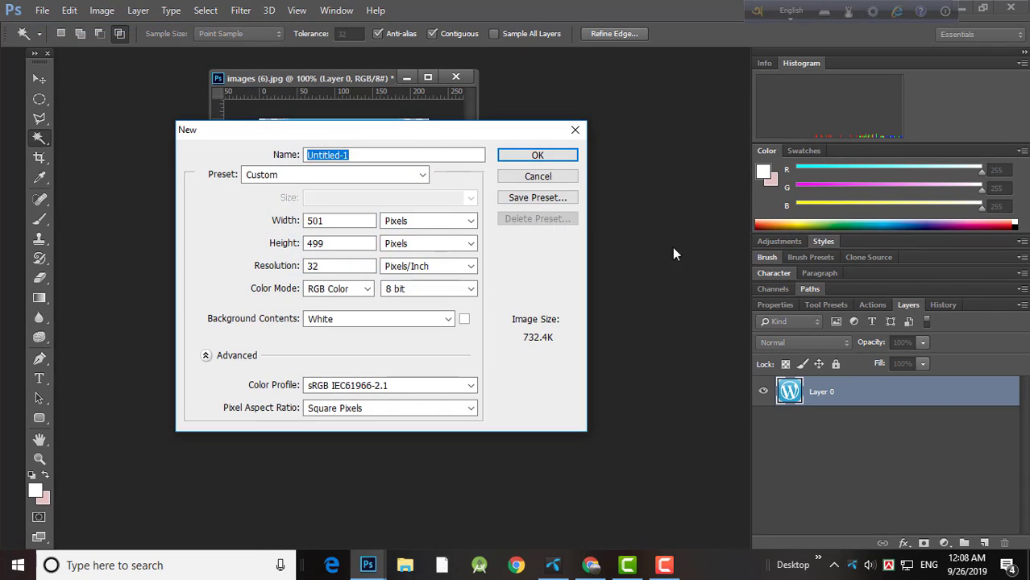
pyautogui.click(347, 221)
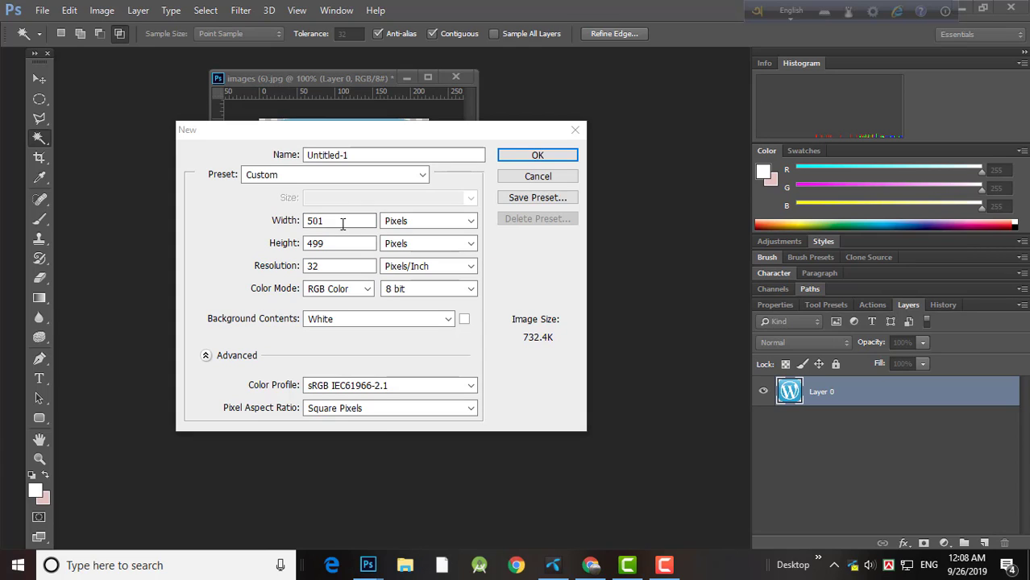
pyautogui.doubleClick(344, 220)
pyautogui.press('BackSpace')
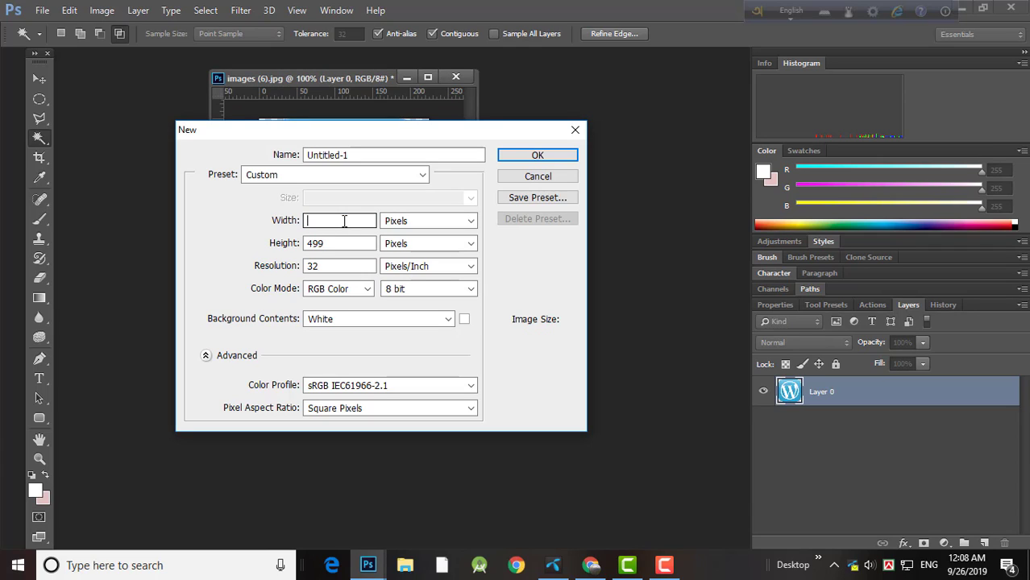
pyautogui.write('512')
pyautogui.click(335, 243)
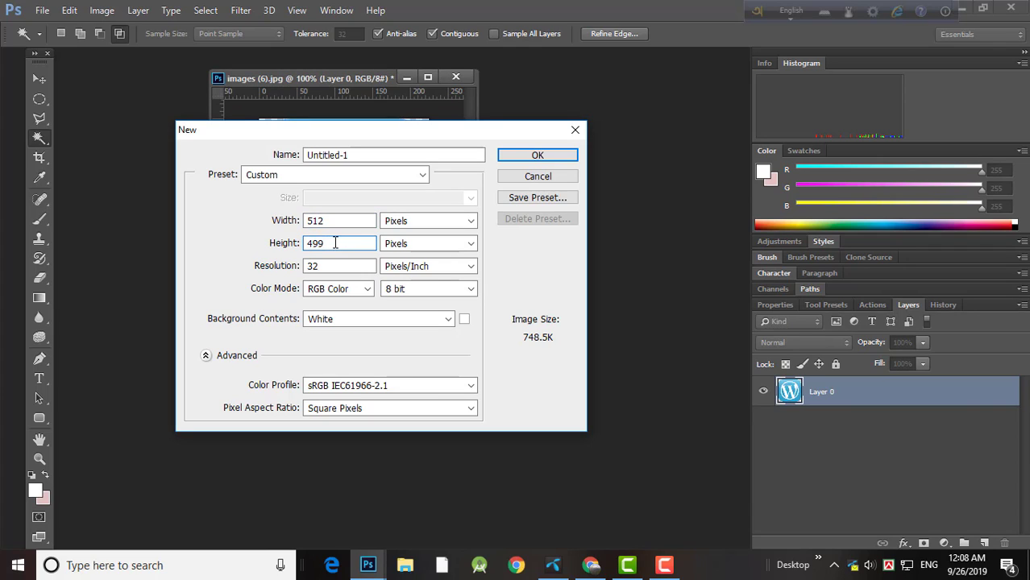
pyautogui.press('BackSpace')
pyautogui.press('BackSpace')
pyautogui.press('BackSpace')
pyautogui.write('512')
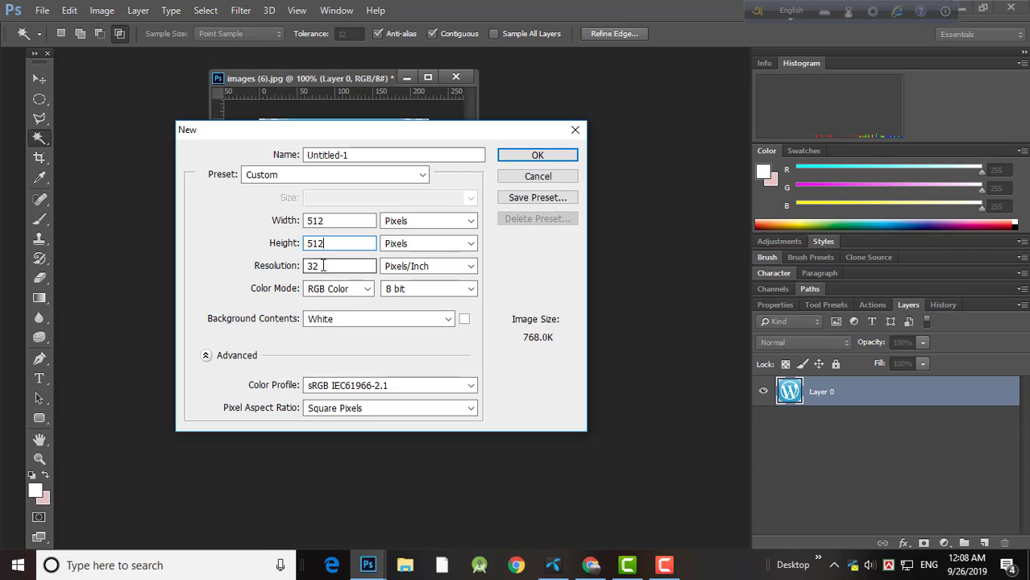
pyautogui.click(536, 155)
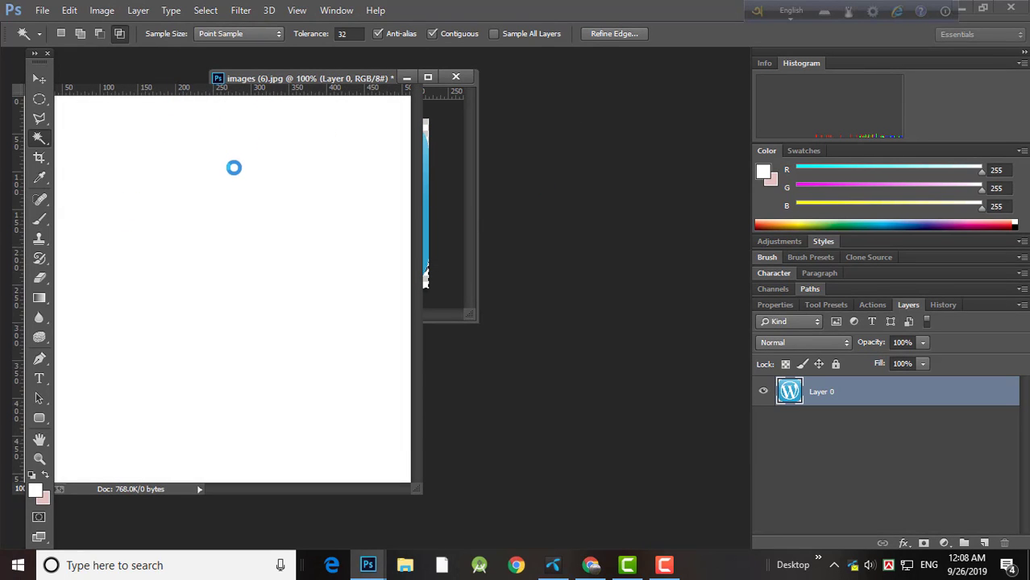
# Unlock the blank document's Background layer and copy the WordPress icon from images (6).jpg to near the middle of its canvas.
pyautogui.moveTo(239, 73); pyautogui.dragTo(514, 126)
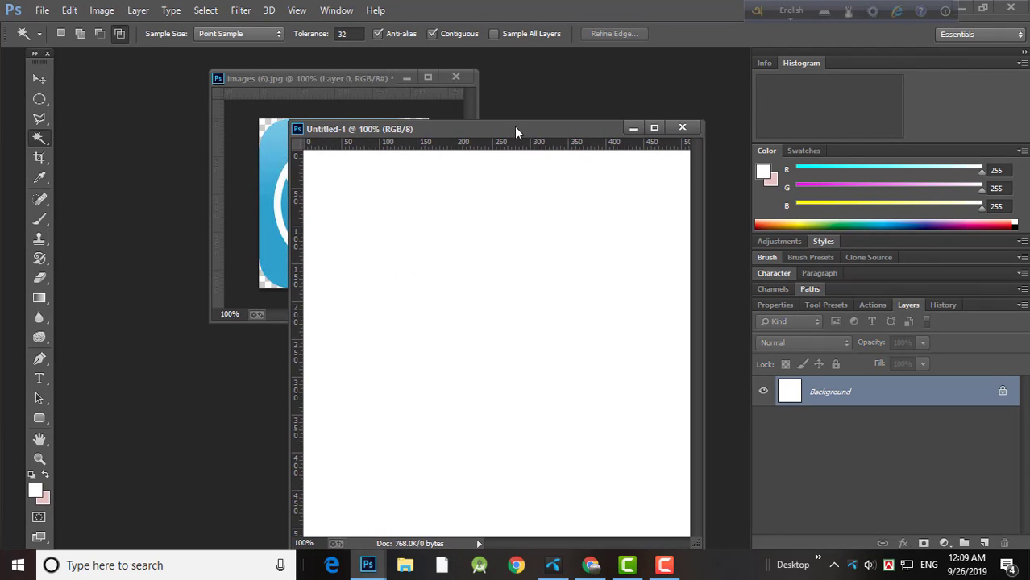
pyautogui.click(1002, 393)
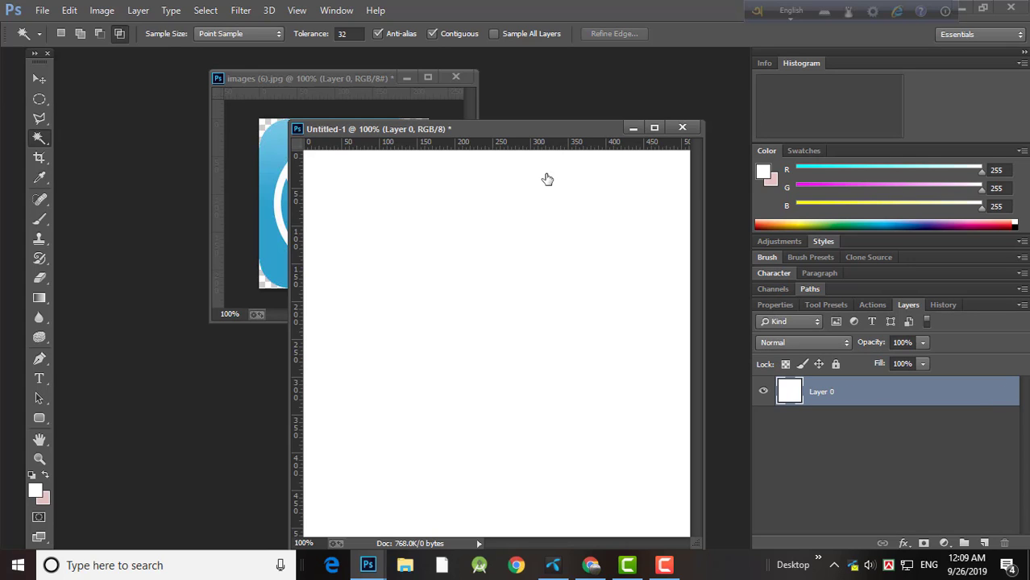
pyautogui.moveTo(259, 83); pyautogui.dragTo(154, 94)
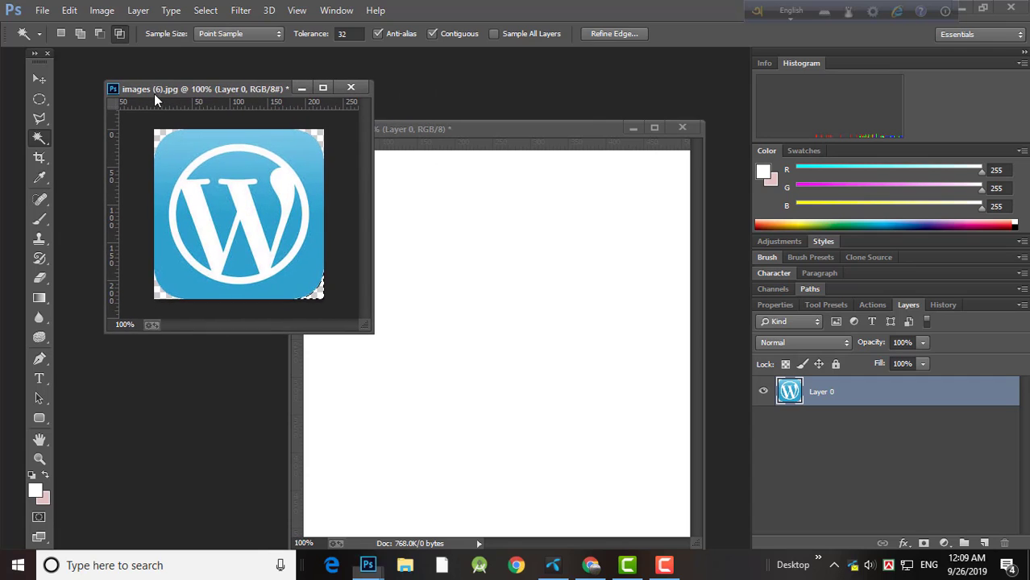
pyautogui.click(41, 80)
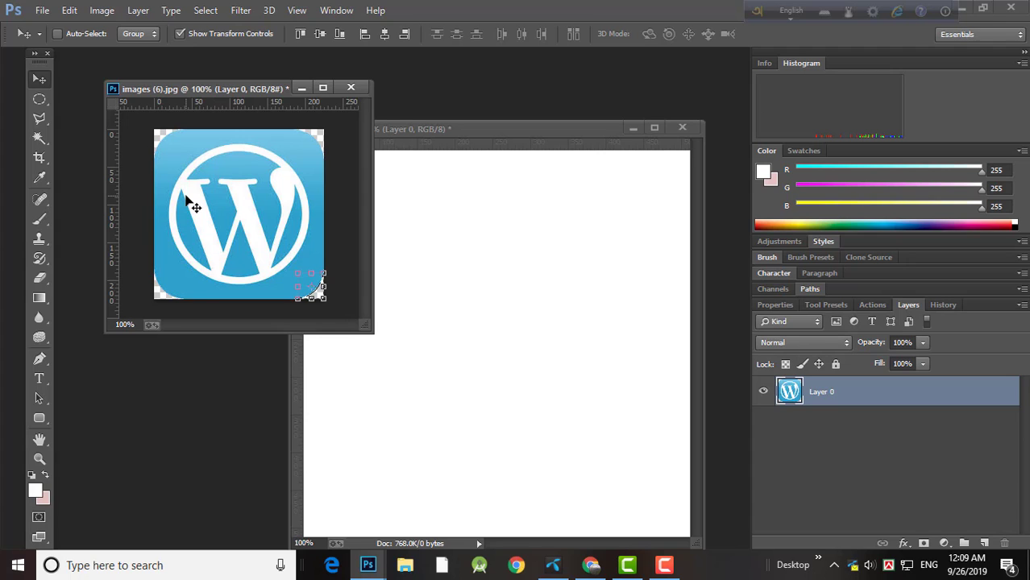
pyautogui.moveTo(190, 203); pyautogui.dragTo(496, 298)
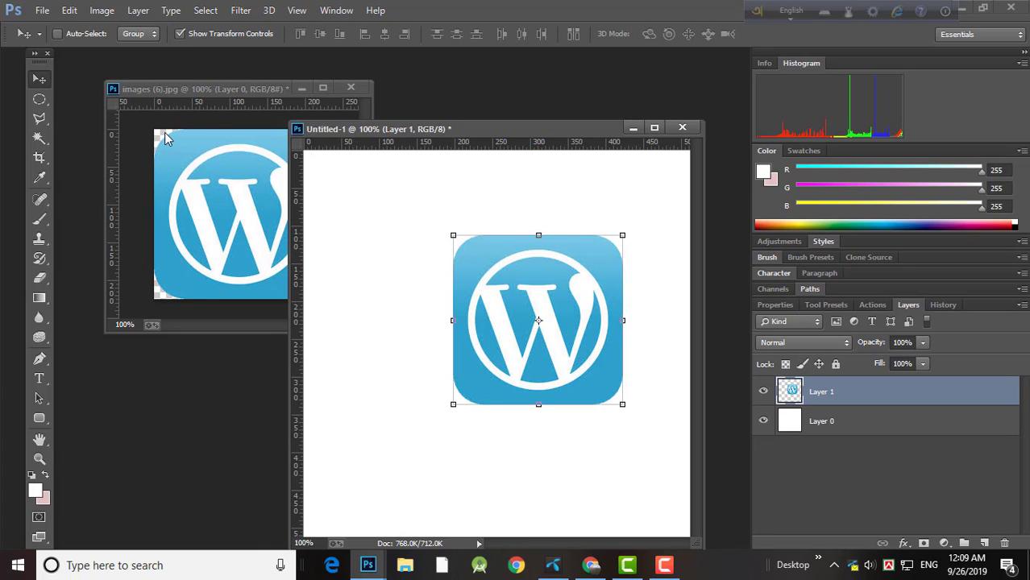
pyautogui.moveTo(493, 288); pyautogui.dragTo(432, 304)
# Try to scale the pasted icon to 227.56% so it fills the canvas, and close images (6).jpg without saving changes.
pyautogui.moveTo(398, 251); pyautogui.dragTo(308, 153)
pyautogui.moveTo(571, 420); pyautogui.dragTo(687, 533)
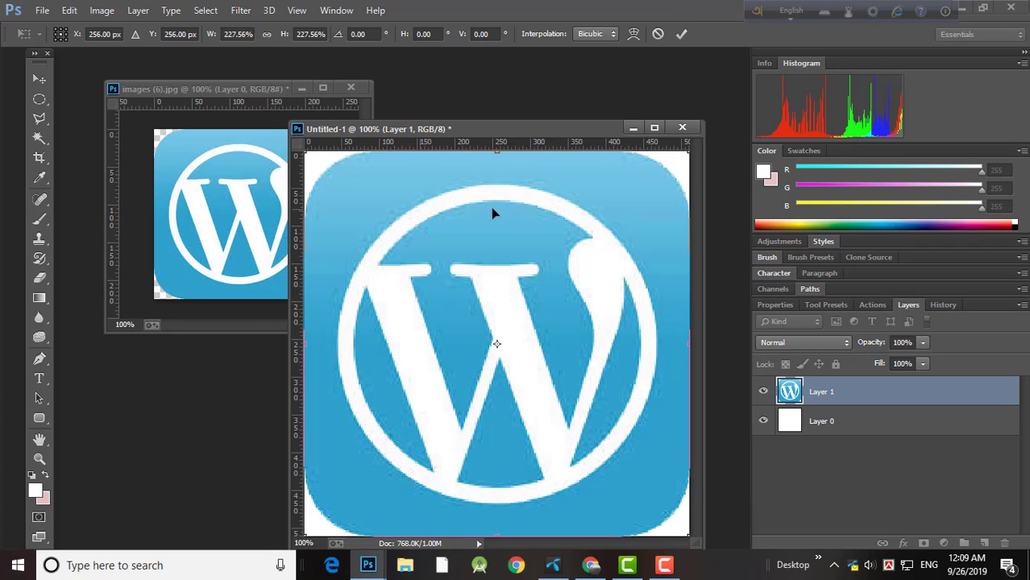
pyautogui.click(351, 89)
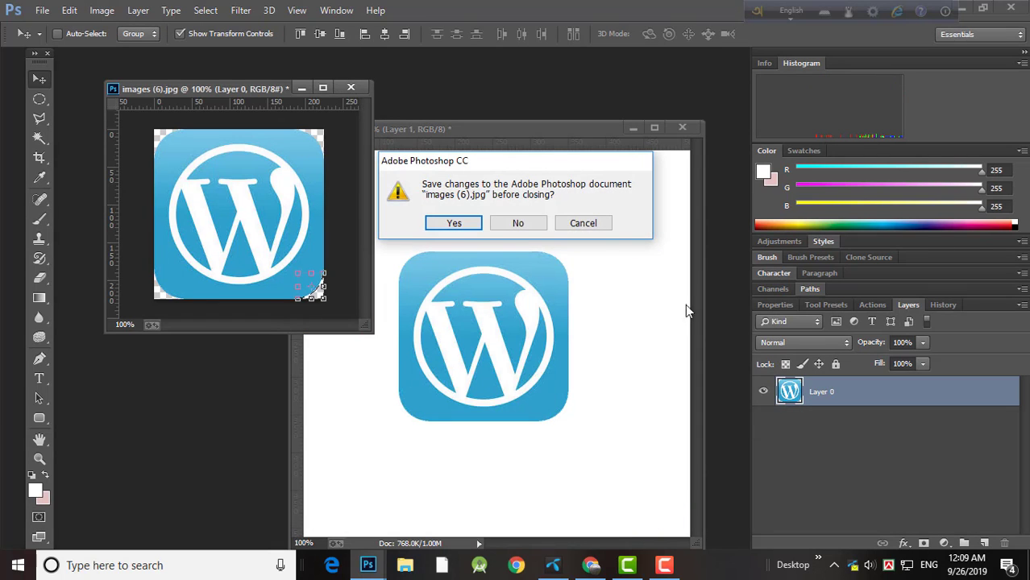
pyautogui.click(520, 223)
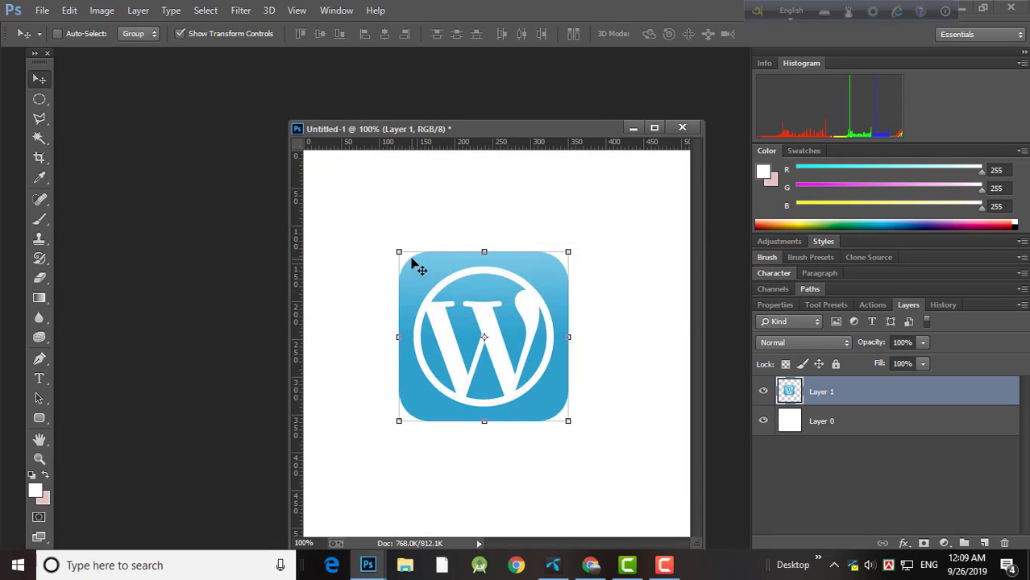
# Scale the pasted WordPress icon to 227.56% so it fills the canvas, and apply the transform.
pyautogui.moveTo(400, 253); pyautogui.dragTo(307, 160)
pyautogui.moveTo(568, 420); pyautogui.dragTo(689, 536)
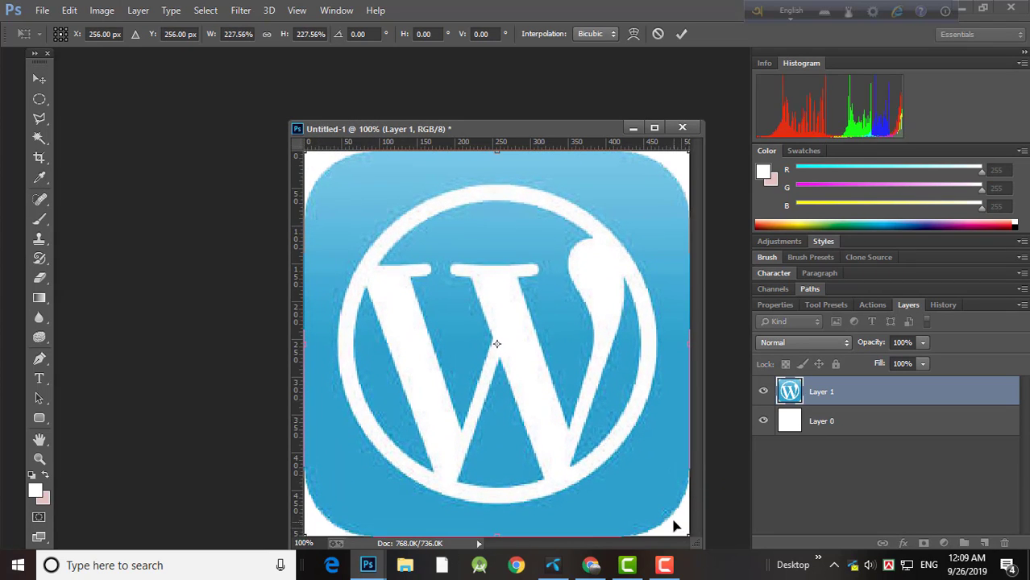
pyautogui.moveTo(576, 127); pyautogui.dragTo(489, 93)
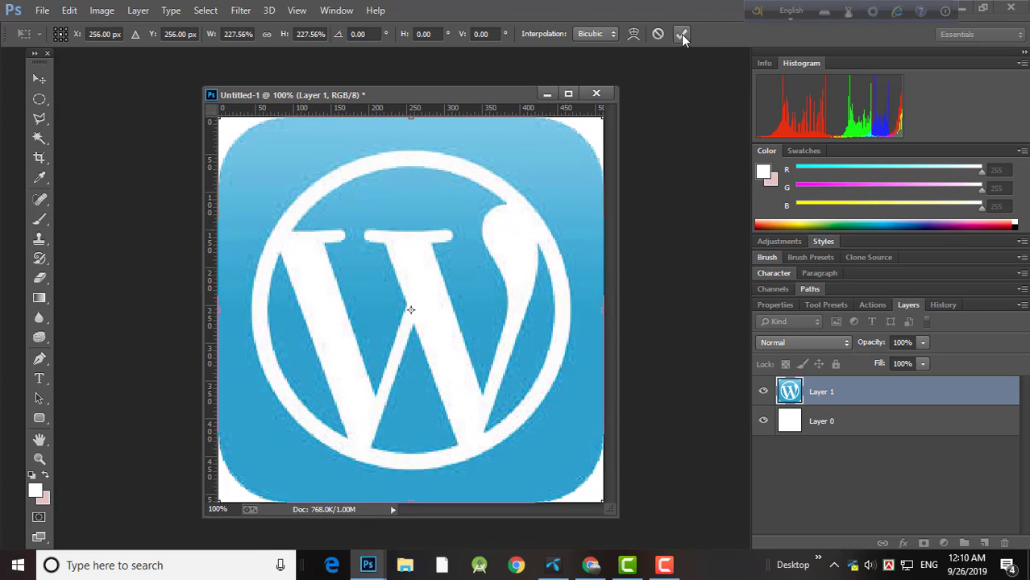
pyautogui.click(681, 35)
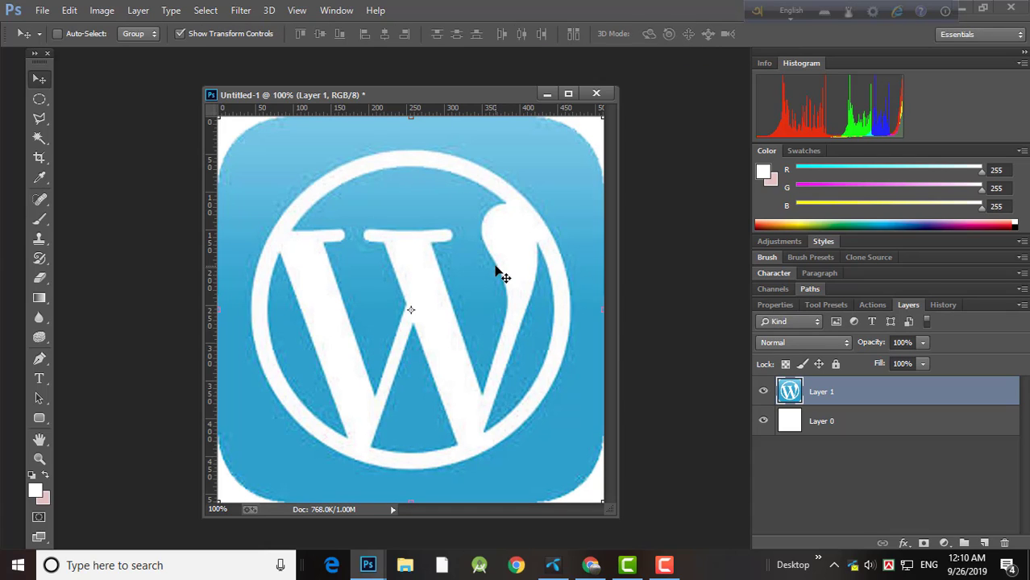
# Try to clear the white upper-left corner of the icon on Layer 1 using a Magic Wand selection, and deselect.
pyautogui.press('w')
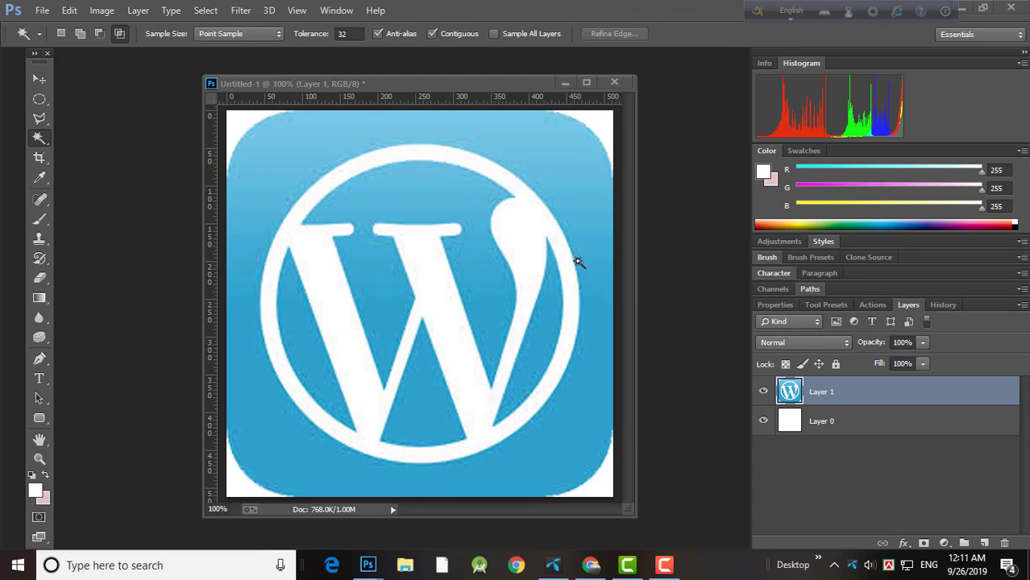
pyautogui.moveTo(202, 254); pyautogui.dragTo(183, 240)
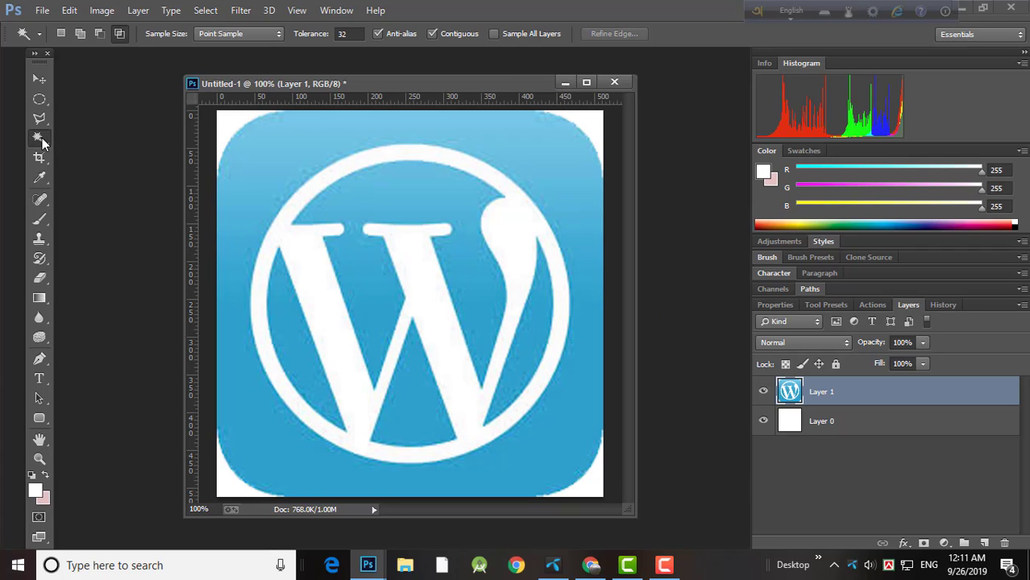
pyautogui.click(221, 129)
pyautogui.click(70, 11)
pyautogui.click(126, 152)
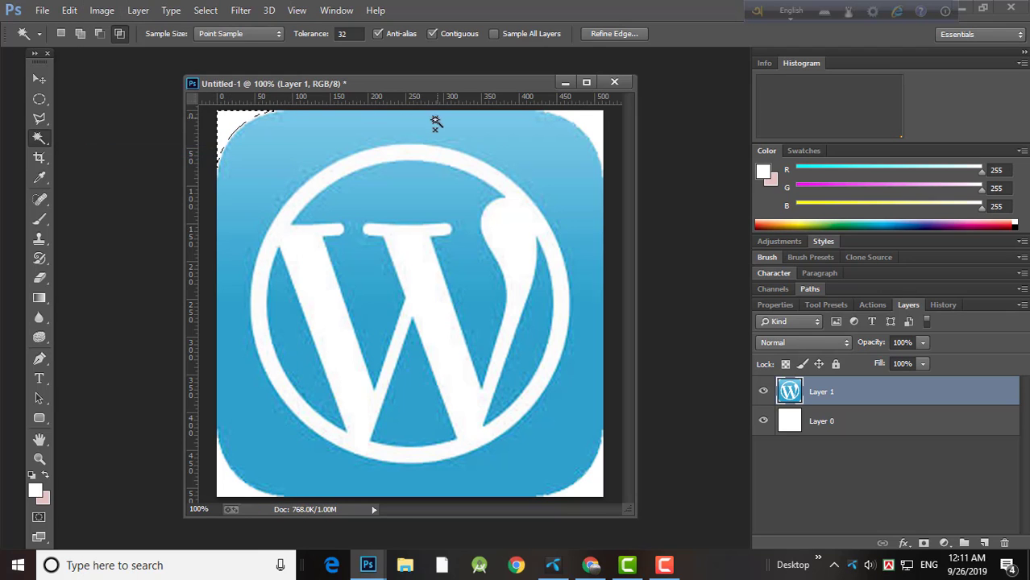
pyautogui.click(70, 11)
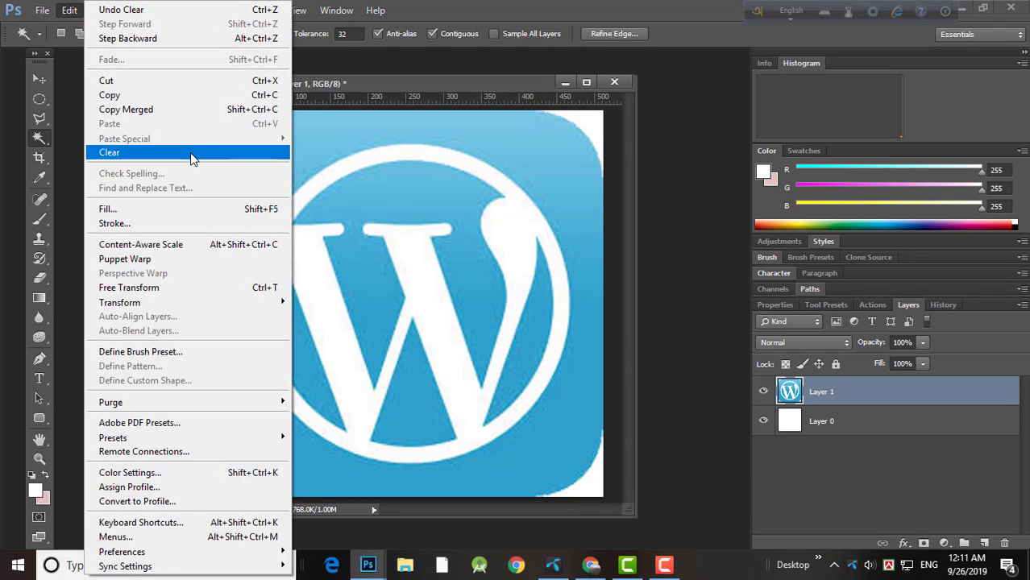
pyautogui.click(190, 153)
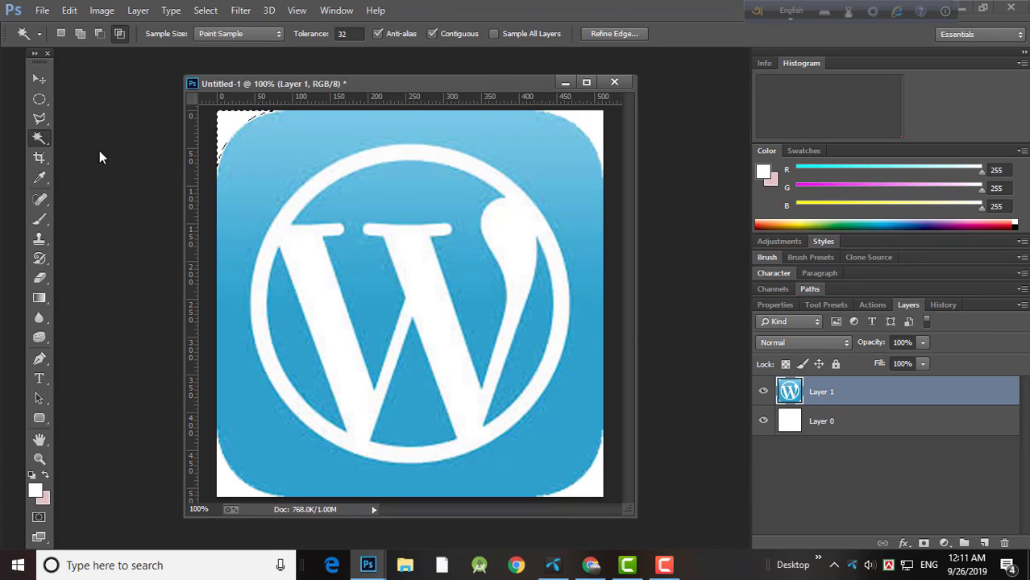
pyautogui.click(208, 139)
pyautogui.click(530, 227)
# Delete the white Layer 0 from beneath the icon layer.
pyautogui.moveTo(963, 396); pyautogui.dragTo(1007, 546)
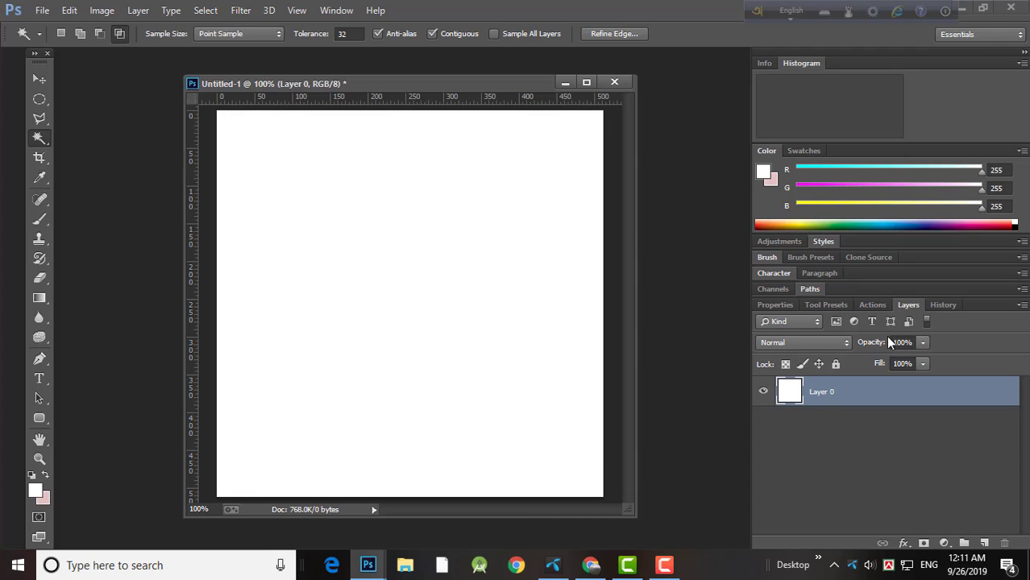
pyautogui.hotkey('ctrl', 'z')
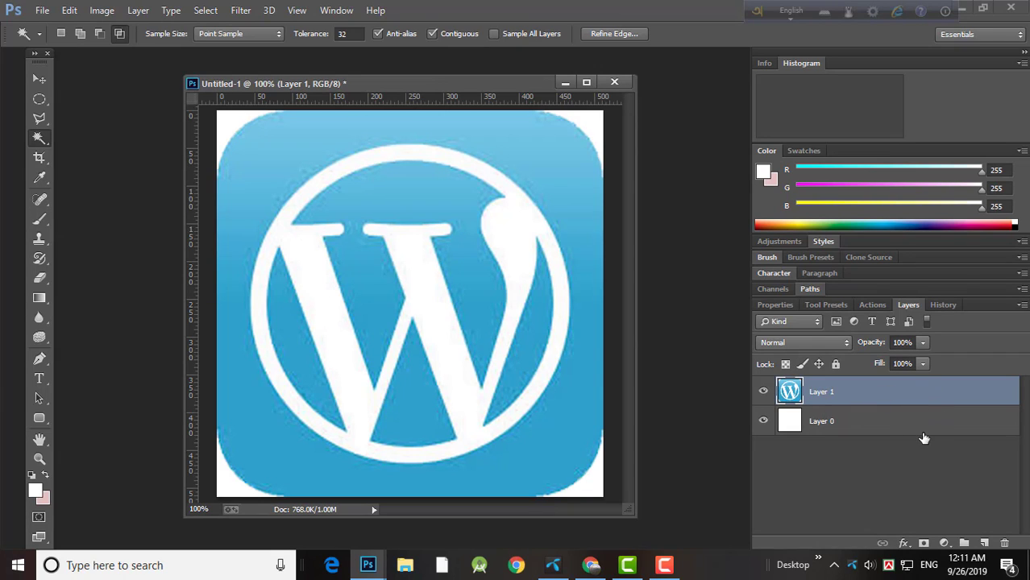
pyautogui.moveTo(954, 421); pyautogui.dragTo(1007, 545)
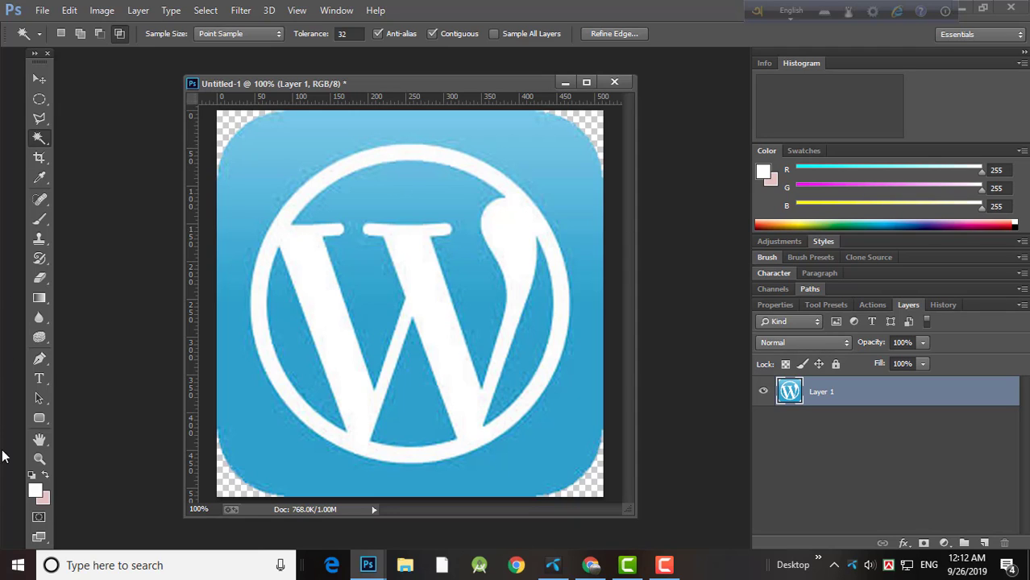
# Set the foreground color to #66ffff.
pyautogui.click(35, 495)
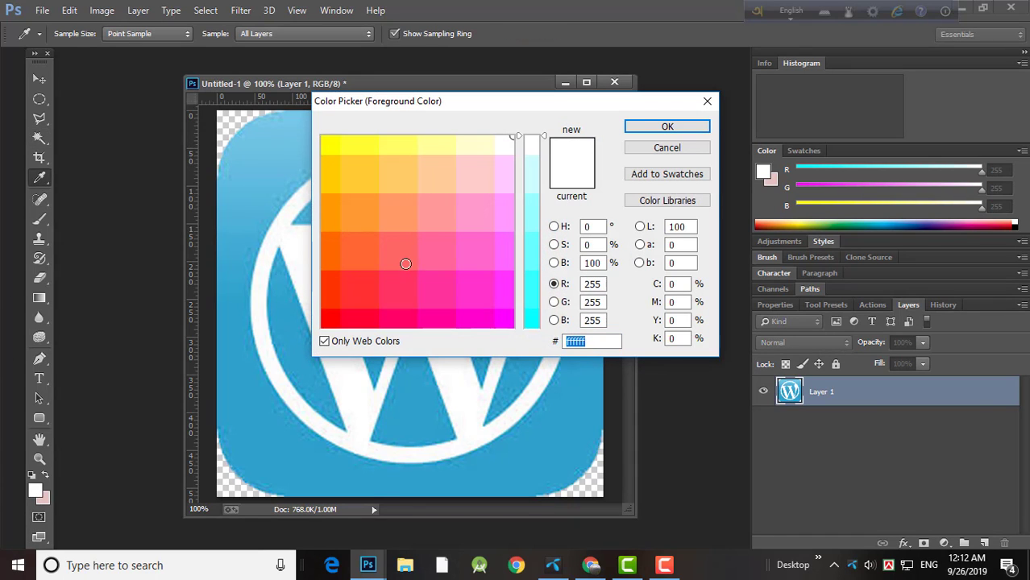
pyautogui.click(536, 256)
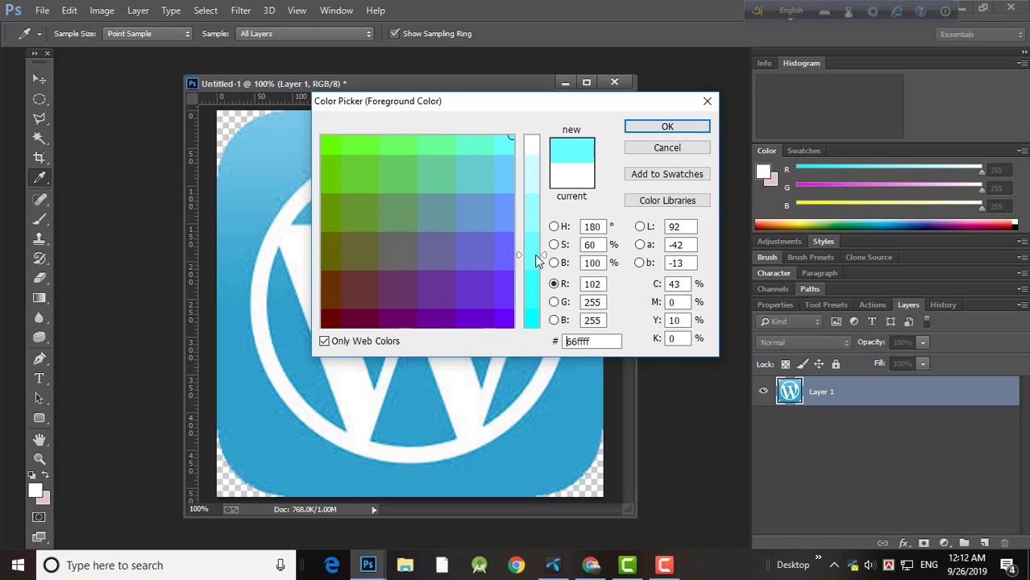
pyautogui.click(656, 128)
pyautogui.press('w')
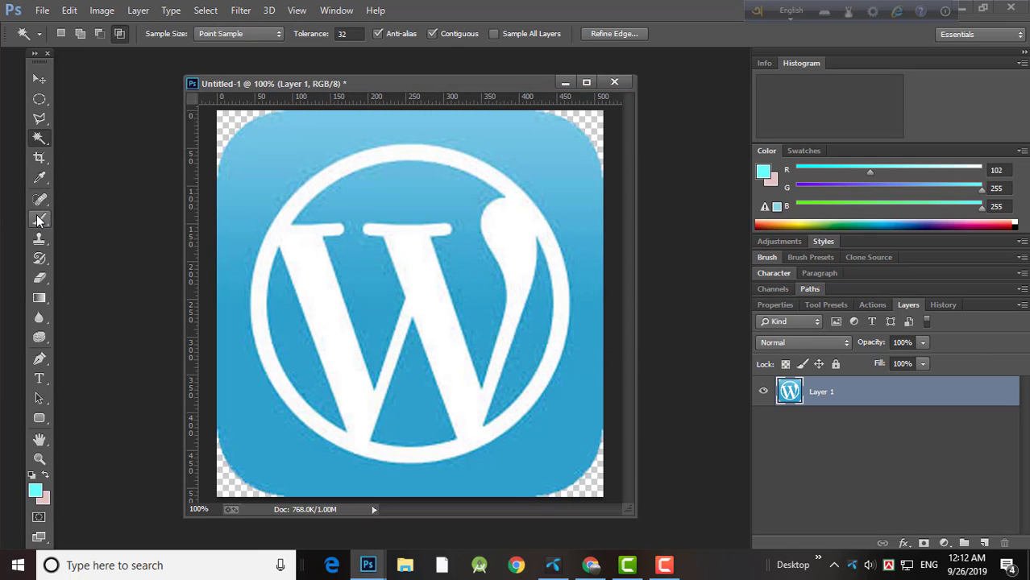
pyautogui.click(35, 494)
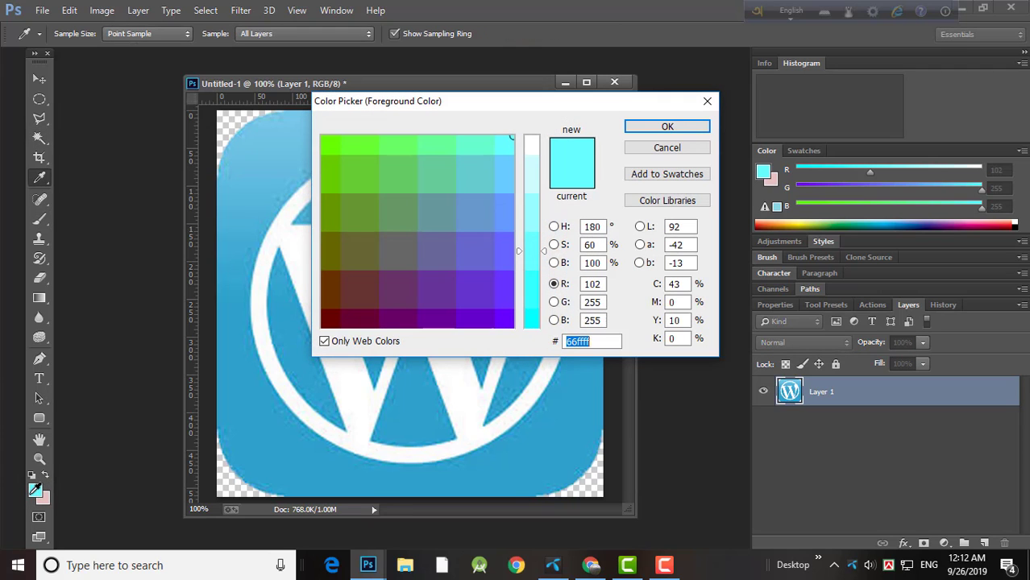
pyautogui.click(692, 127)
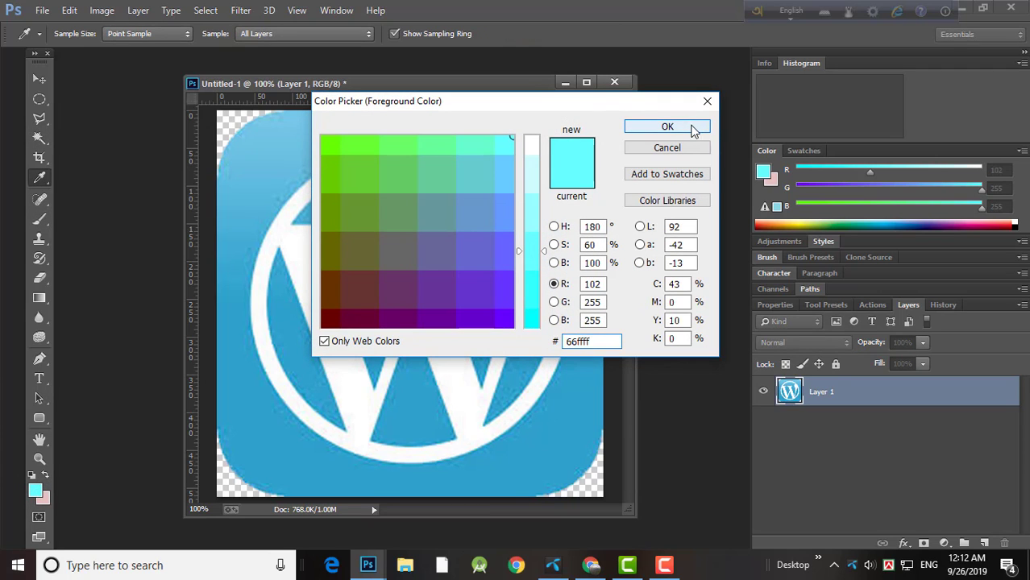
# Activate the Brush Tool and examine its size, hardness and brush tip settings.
pyautogui.click(38, 220)
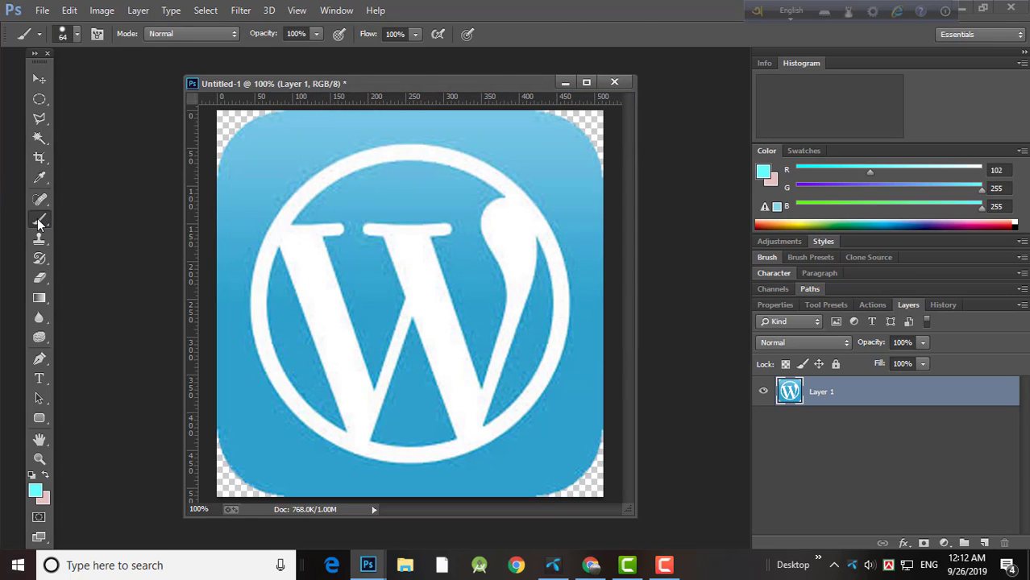
pyautogui.rightClick(38, 223)
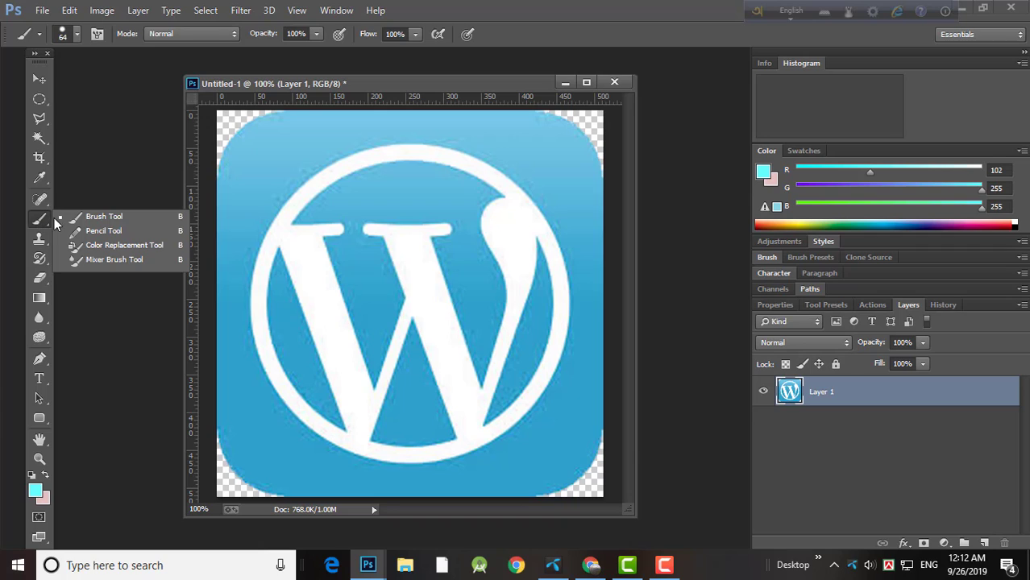
pyautogui.click(113, 219)
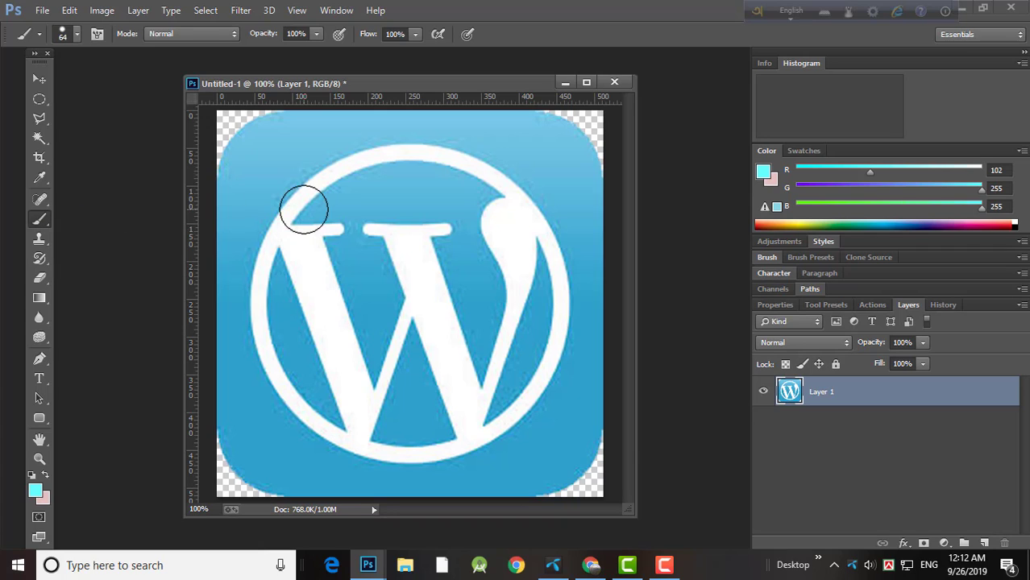
pyautogui.click(76, 33)
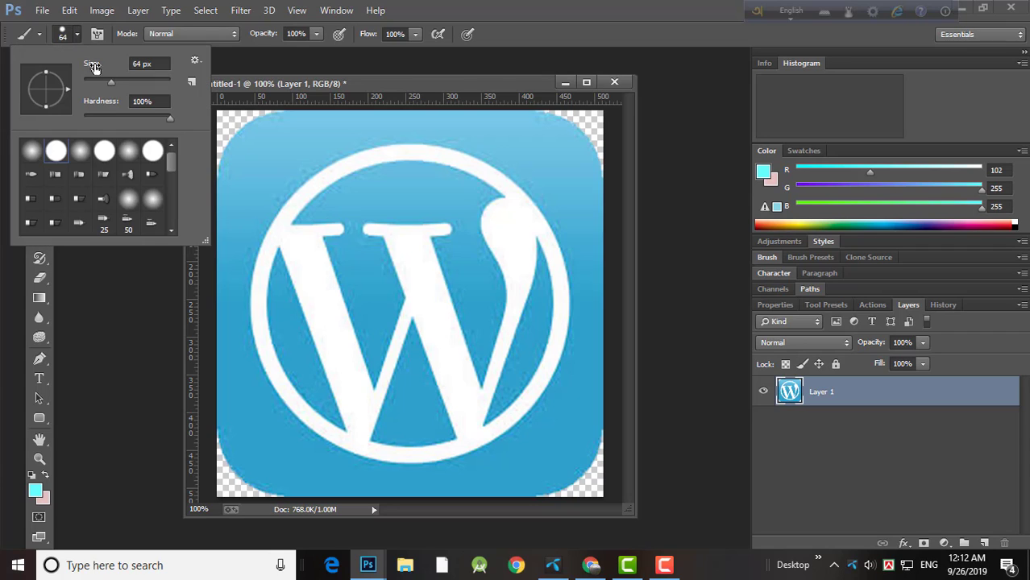
pyautogui.moveTo(107, 77); pyautogui.dragTo(111, 79)
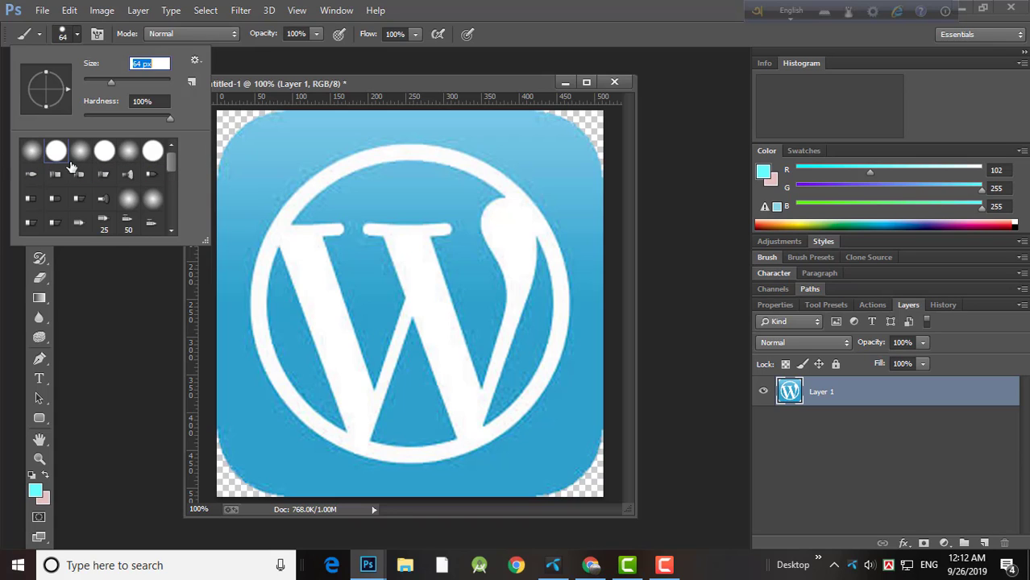
pyautogui.click(153, 257)
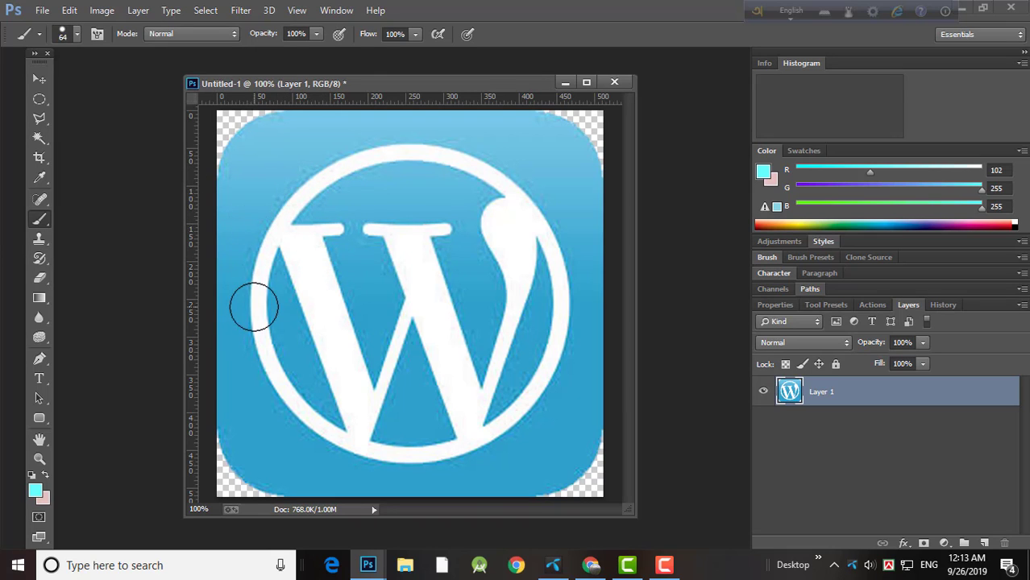
# Try to select the icon's upper blue area and transparent upper-left corner with the Magic Wand, and return to the Brush Tool.
pyautogui.click(40, 139)
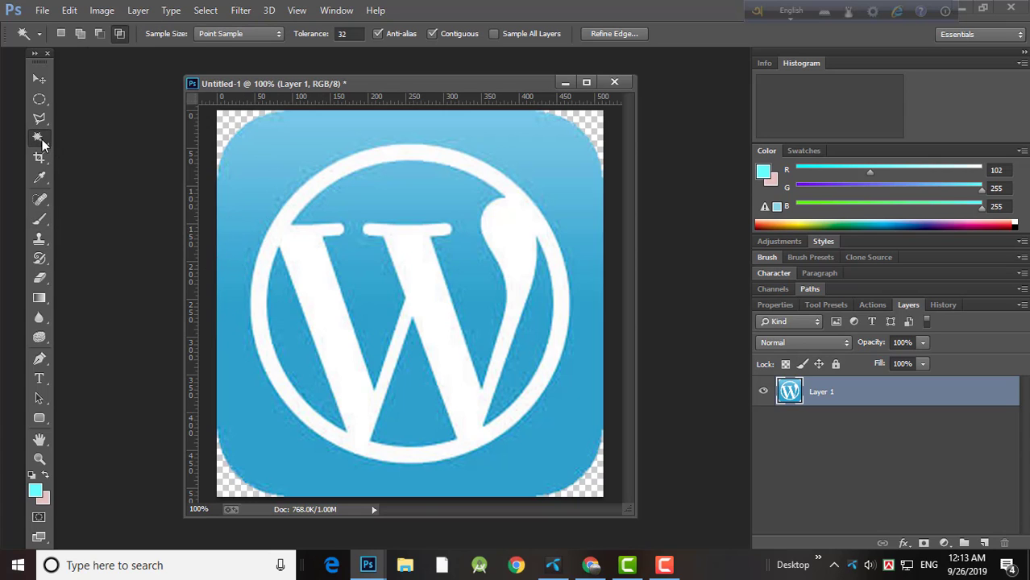
pyautogui.click(282, 166)
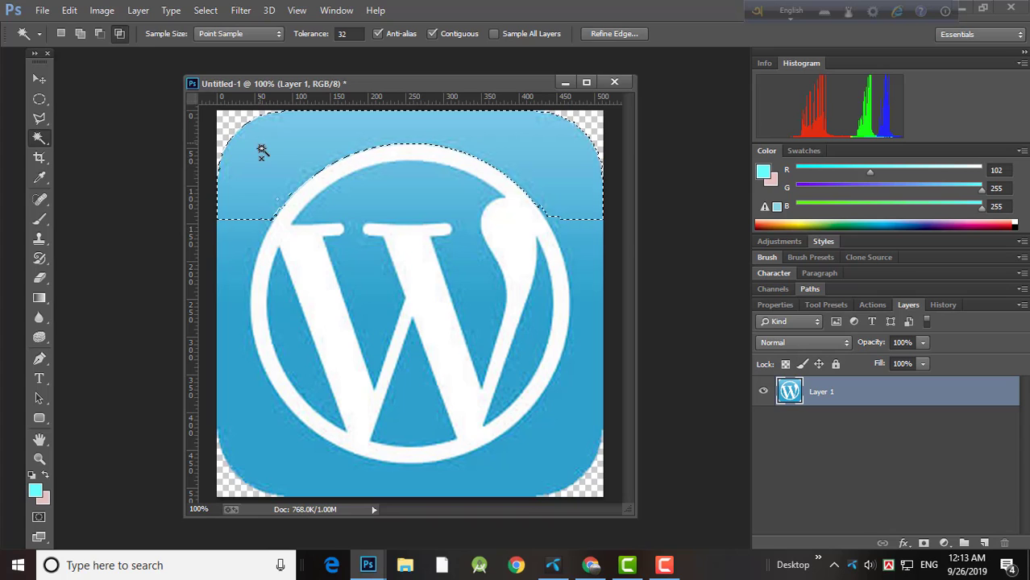
pyautogui.click(233, 119)
pyautogui.click(233, 122)
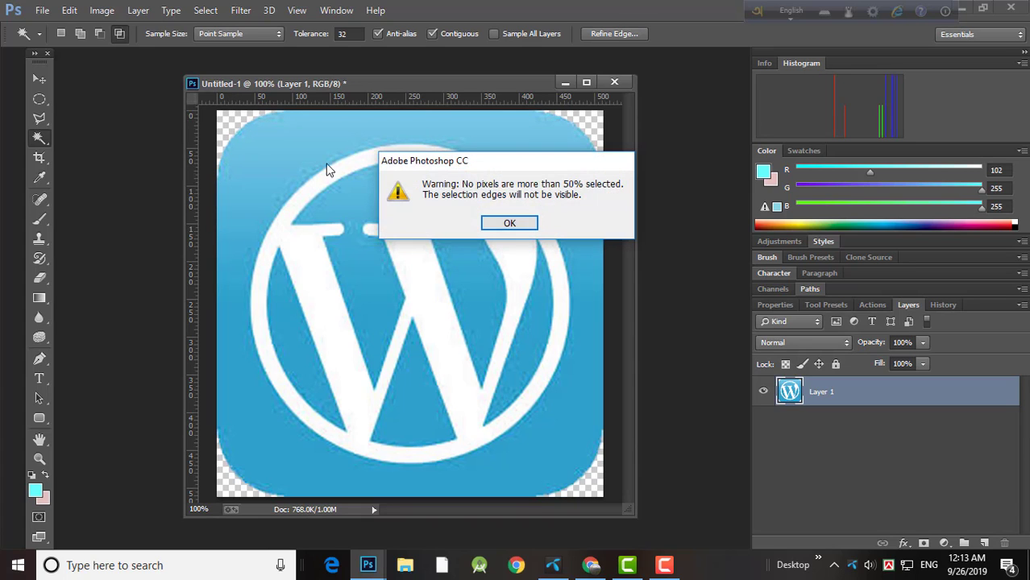
pyautogui.click(508, 224)
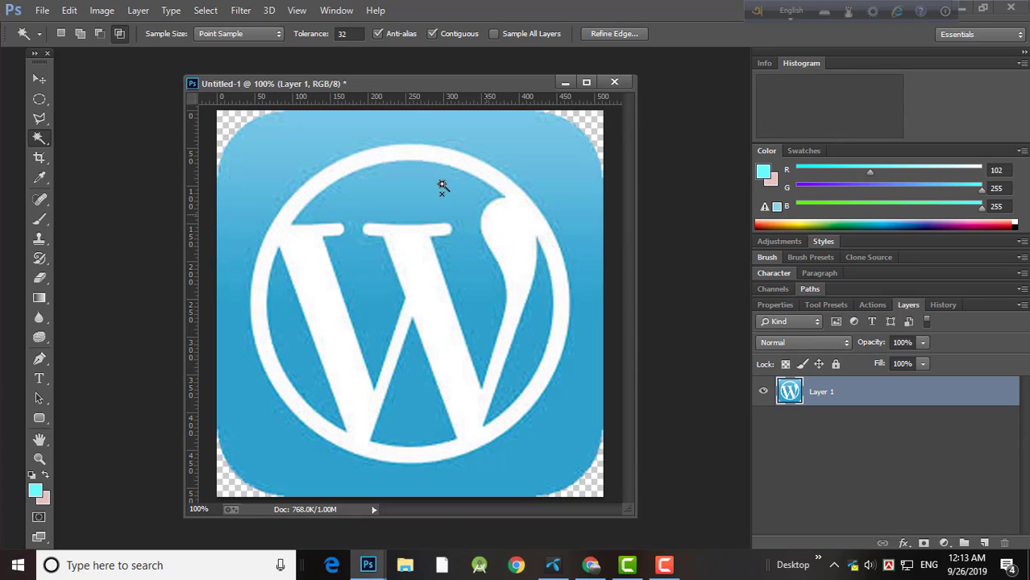
pyautogui.click(230, 123)
pyautogui.click(510, 223)
pyautogui.press('b')
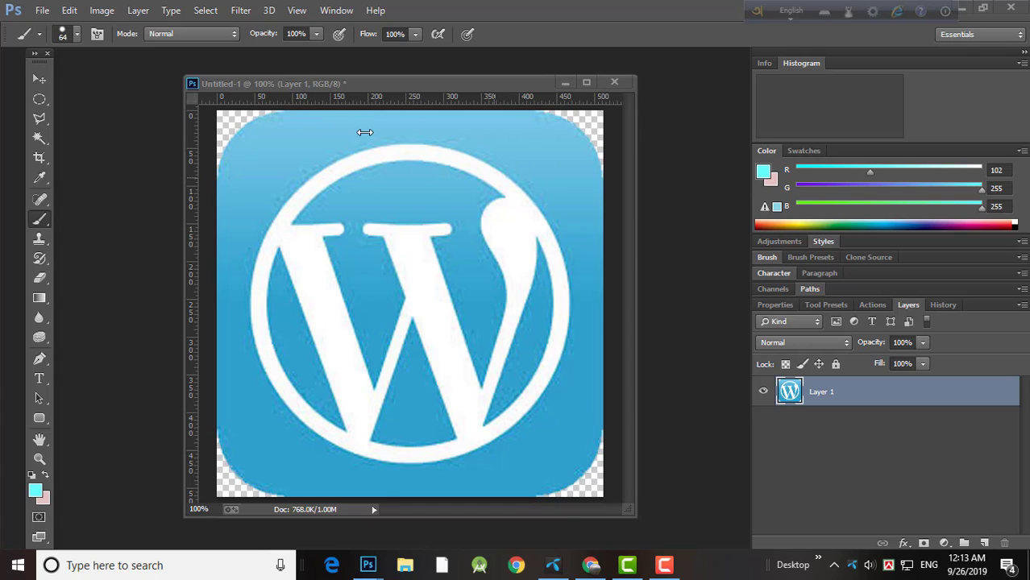
# Save the icon as a PNG copy named 4 in Downloads, and close Untitled-1 without saving changes.
pyautogui.click(41, 10)
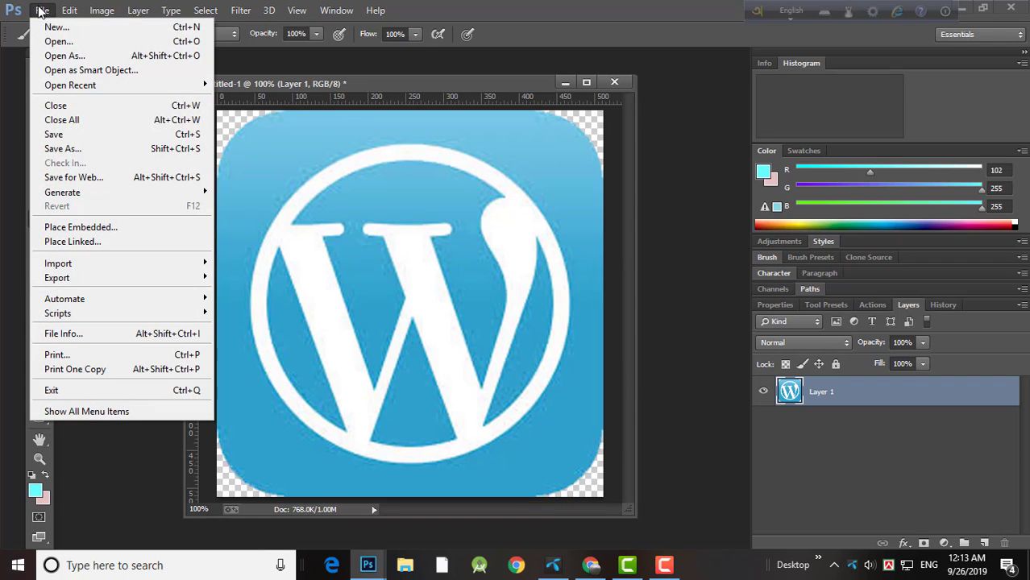
pyautogui.click(75, 149)
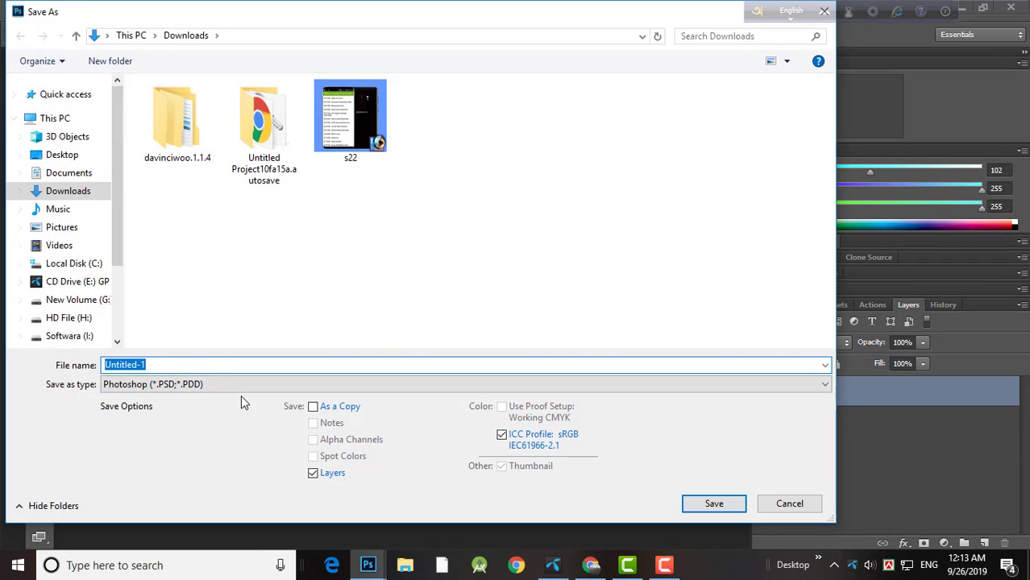
pyautogui.click(256, 386)
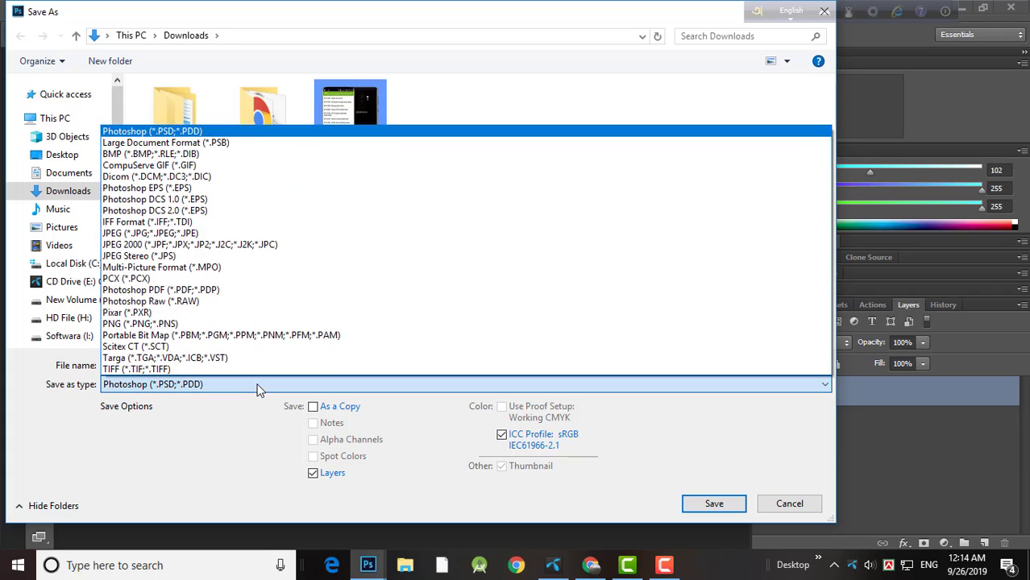
pyautogui.click(166, 325)
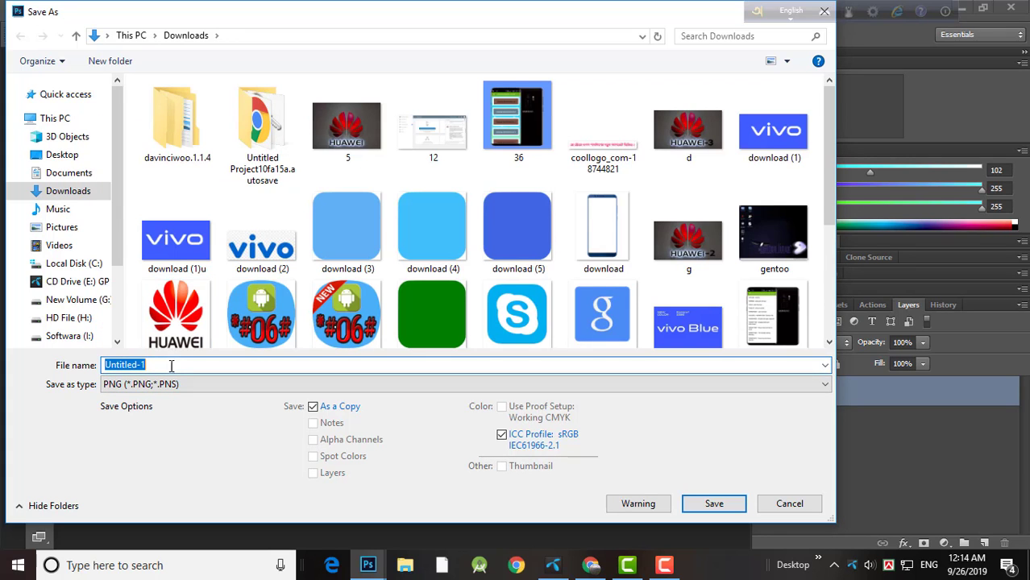
pyautogui.write('4')
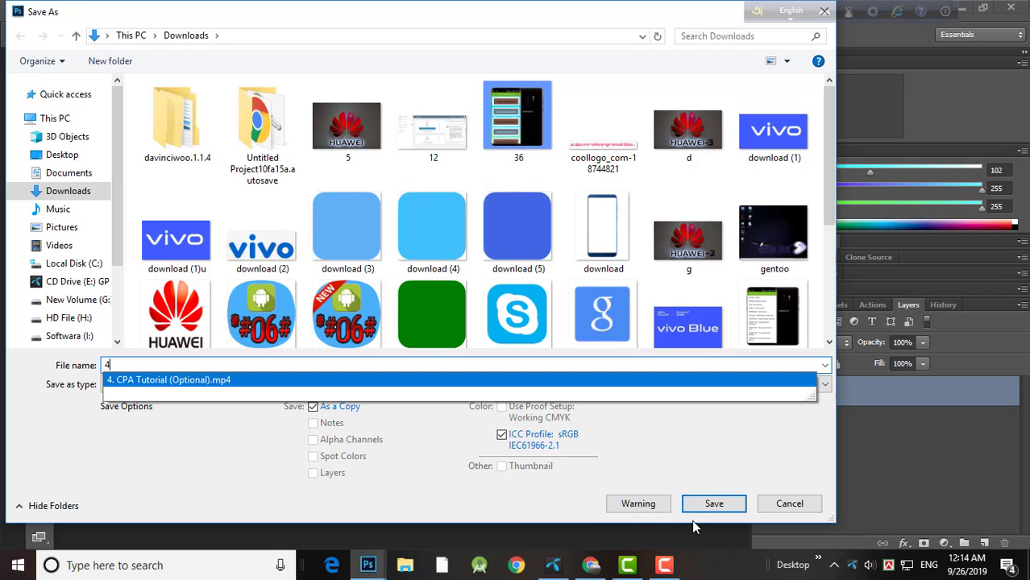
pyautogui.click(713, 505)
pyautogui.click(566, 175)
pyautogui.click(615, 81)
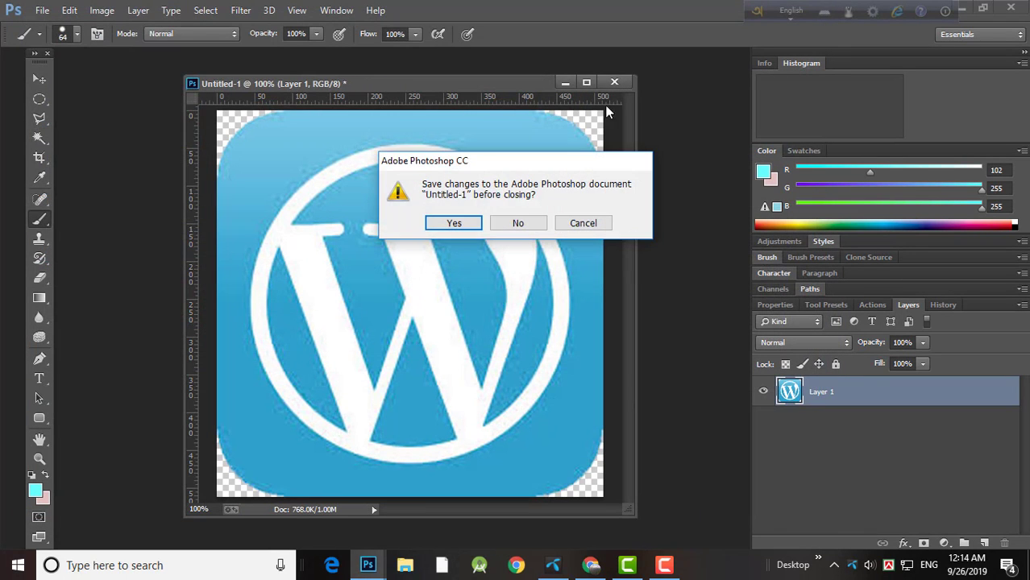
pyautogui.click(503, 229)
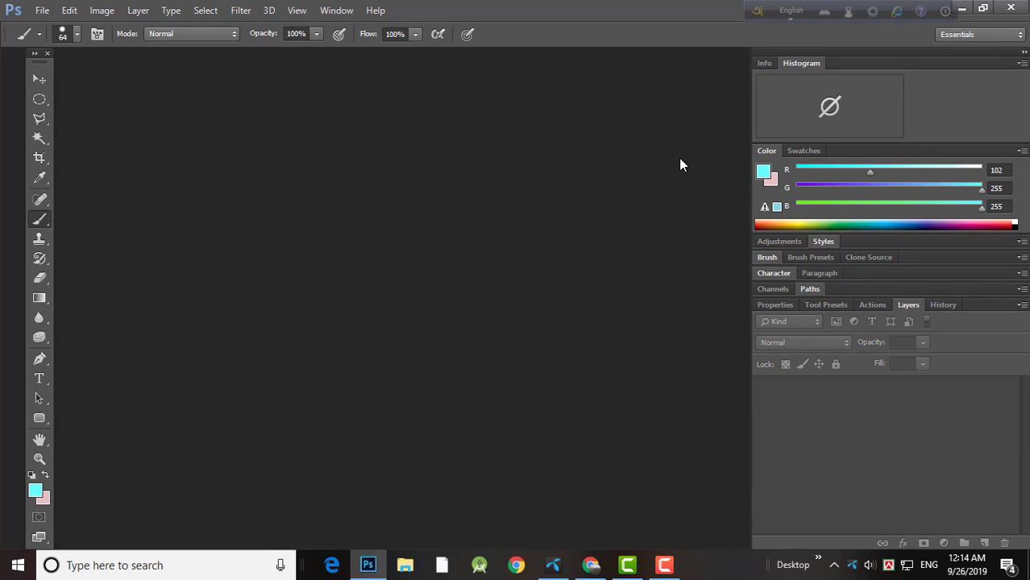
# Open the WordPress icon file 4 from Downloads and move its document window clear of the toolbox.
pyautogui.click(36, 11)
pyautogui.click(45, 39)
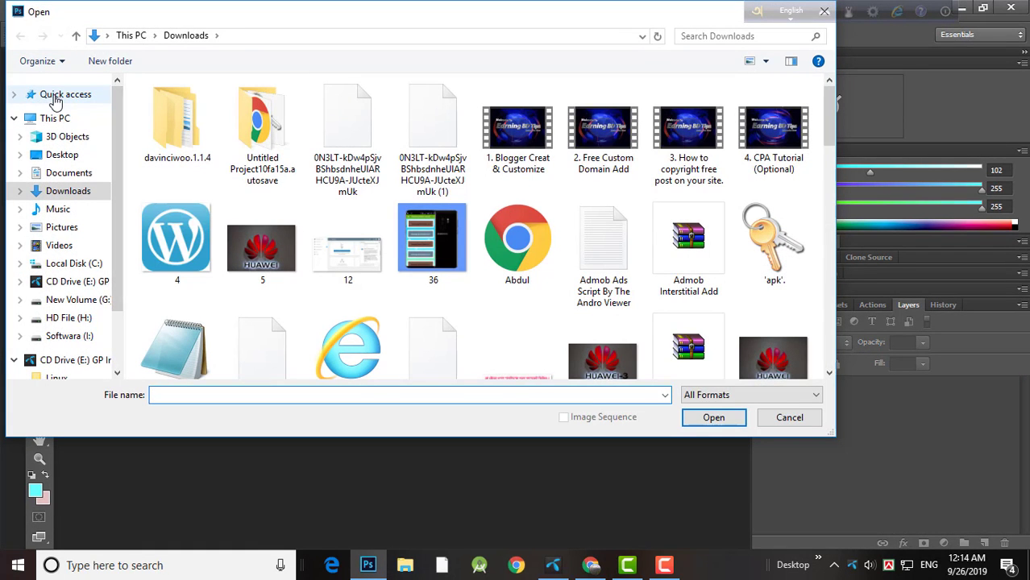
pyautogui.click(55, 97)
pyautogui.click(184, 244)
pyautogui.click(717, 417)
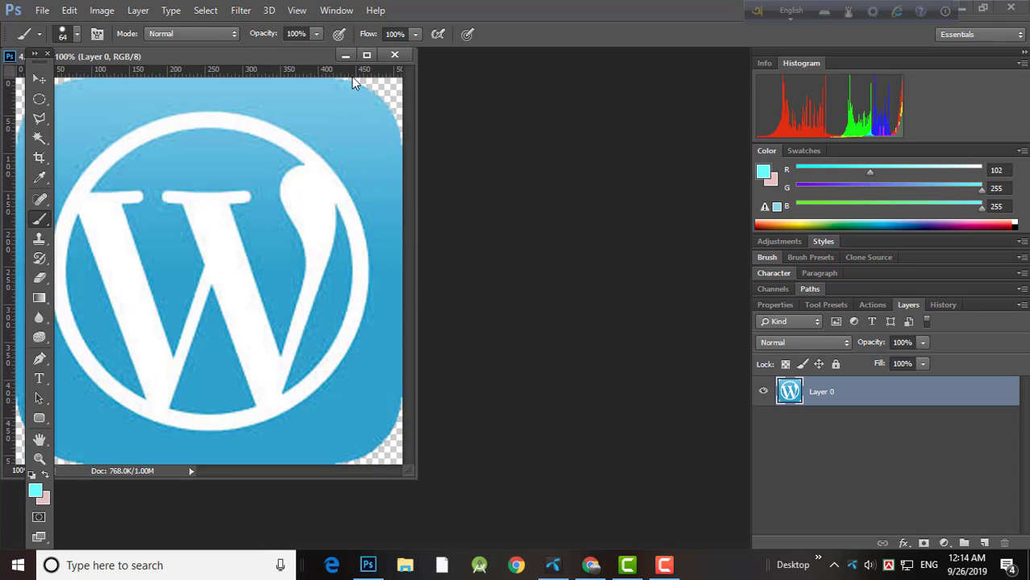
pyautogui.moveTo(266, 55); pyautogui.dragTo(444, 89)
# Set the foreground color to the green with RGB values 102, 255, 153.
pyautogui.click(35, 492)
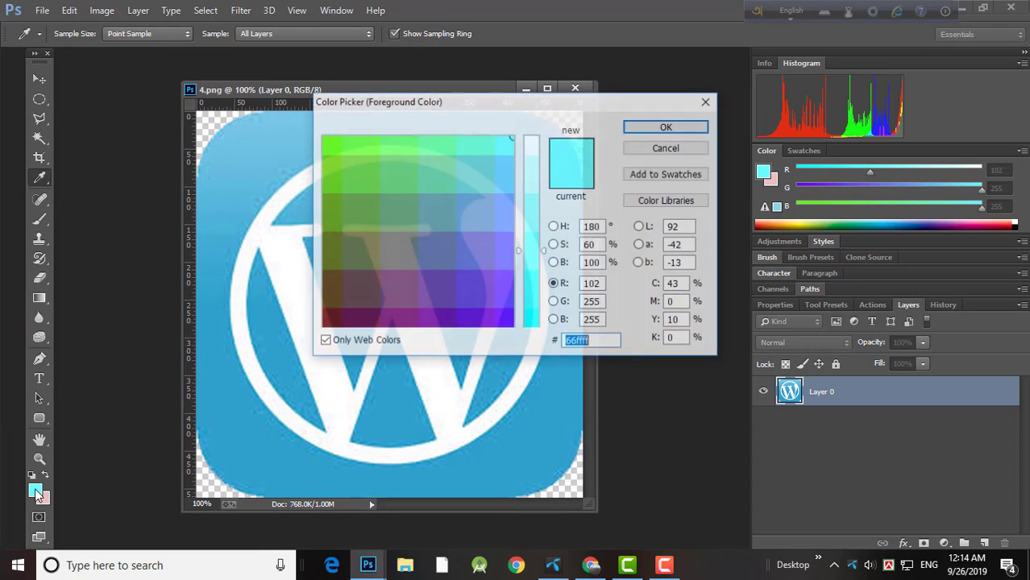
pyautogui.click(430, 143)
pyautogui.click(667, 127)
# Paint green over the upper-left and central part of the WordPress logo with the Brush Tool, and widen the document window.
pyautogui.press('b')
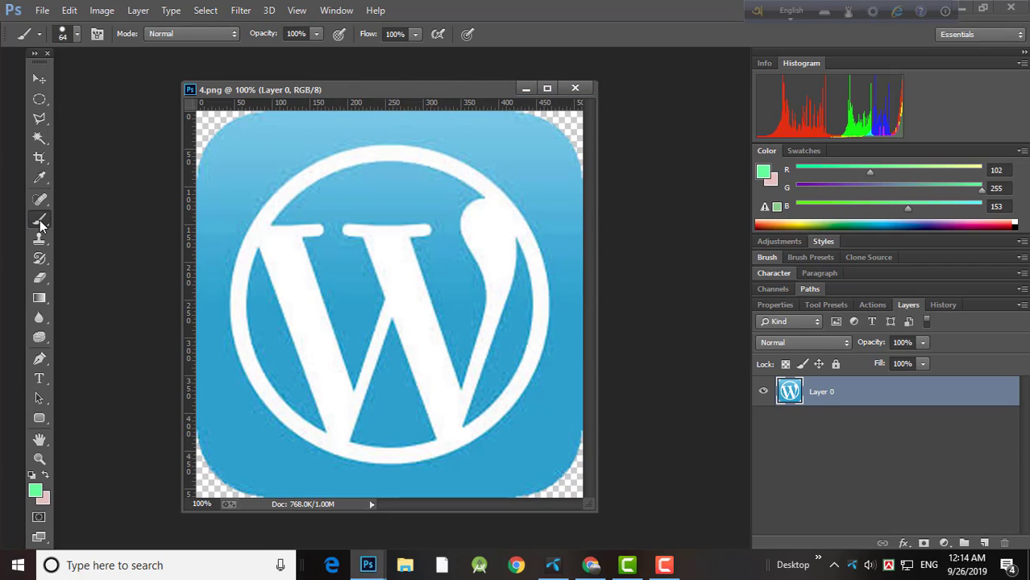
pyautogui.moveTo(345, 211)
pyautogui.mouseDown()
pyautogui.moveTo(381, 196)
pyautogui.moveTo(321, 232)
pyautogui.moveTo(363, 177)
pyautogui.moveTo(294, 217)
pyautogui.moveTo(342, 161)
pyautogui.moveTo(263, 139)
pyautogui.moveTo(246, 147)
pyautogui.moveTo(235, 196)
pyautogui.moveTo(251, 316)
pyautogui.moveTo(379, 282)
pyautogui.moveTo(454, 215)
pyautogui.moveTo(365, 146)
pyautogui.moveTo(324, 208)
pyautogui.moveTo(389, 219)
pyautogui.moveTo(487, 197)
pyautogui.moveTo(464, 173)
pyautogui.moveTo(450, 181)
pyautogui.moveTo(398, 250)
pyautogui.moveTo(370, 355)
pyautogui.moveTo(457, 348)
pyautogui.moveTo(421, 279)
pyautogui.moveTo(290, 310)
pyautogui.moveTo(318, 305)
pyautogui.mouseUp()
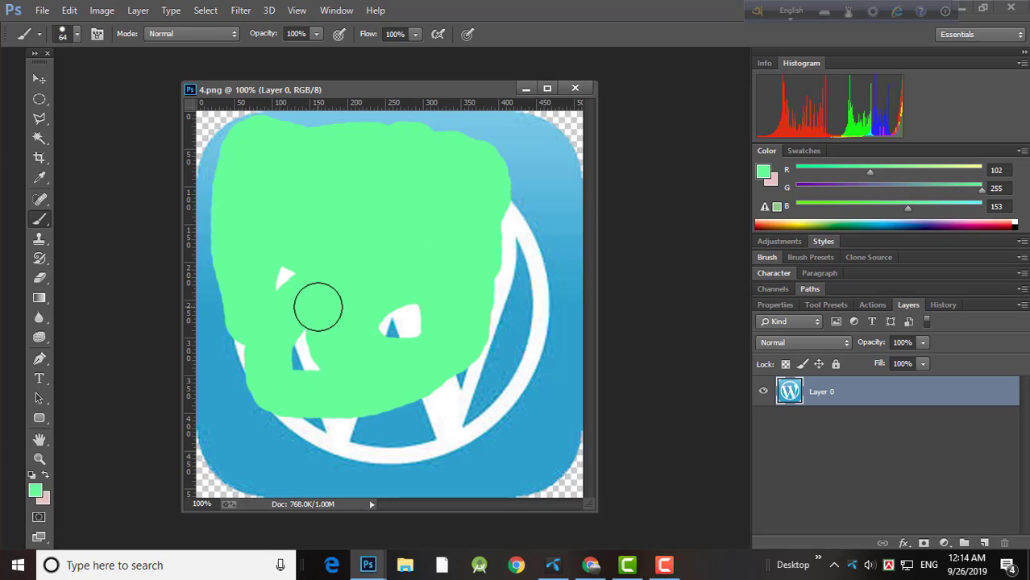
pyautogui.moveTo(597, 228); pyautogui.dragTo(669, 229)
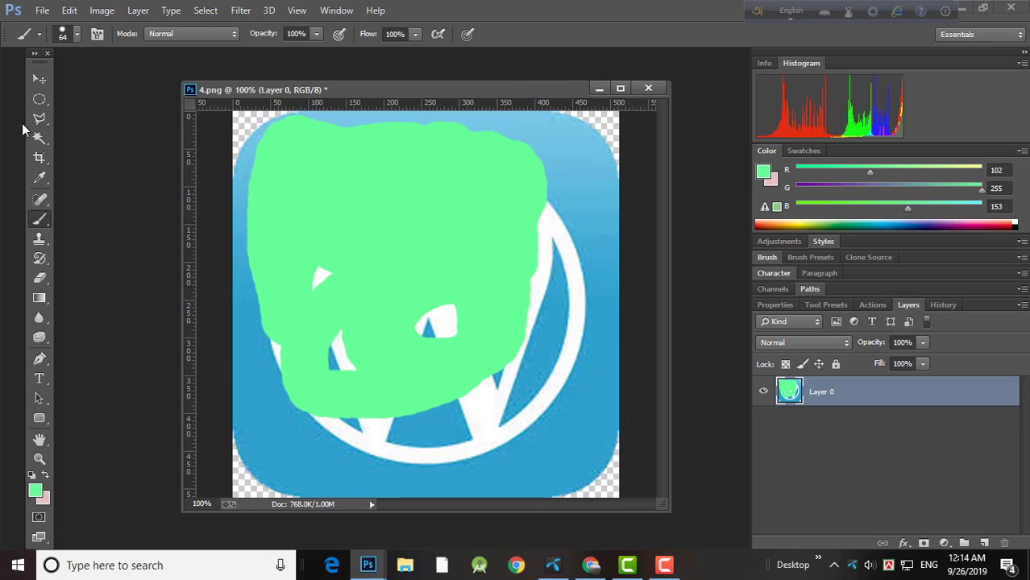
# Select the light blue area along the icon's upper edge with the Magic Wand and paint it green.
pyautogui.click(37, 143)
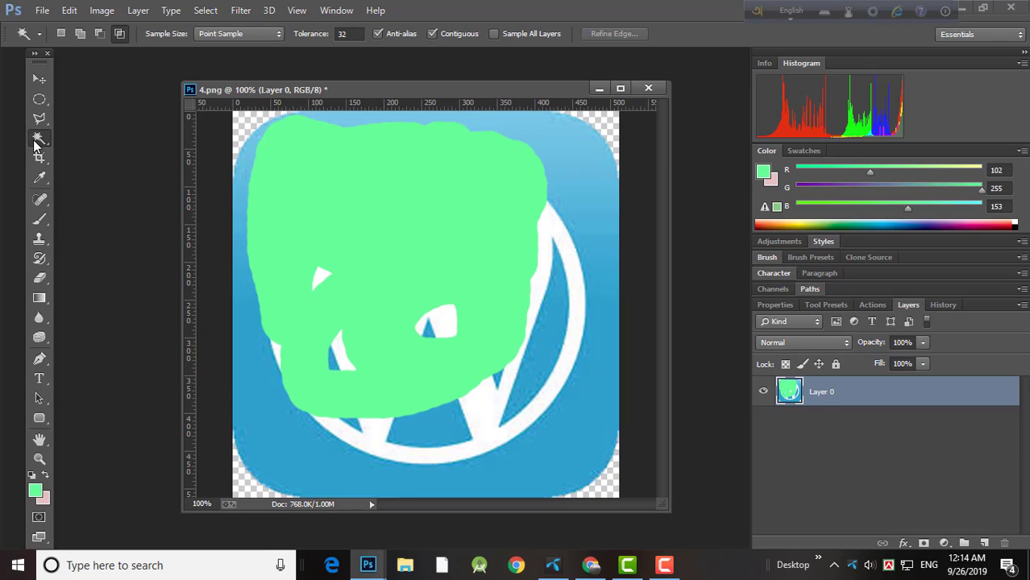
pyautogui.click(249, 139)
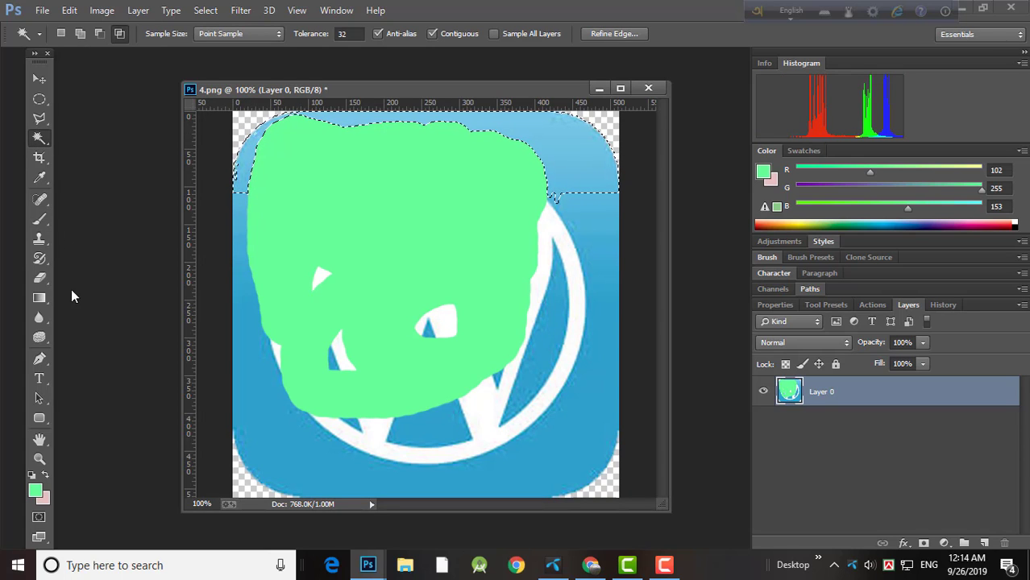
pyautogui.click(40, 218)
pyautogui.moveTo(292, 188)
pyautogui.mouseDown()
pyautogui.moveTo(245, 193)
pyautogui.moveTo(263, 154)
pyautogui.moveTo(305, 131)
pyautogui.moveTo(557, 135)
pyautogui.moveTo(605, 169)
pyautogui.moveTo(599, 126)
pyautogui.moveTo(608, 126)
pyautogui.moveTo(603, 139)
pyautogui.moveTo(615, 125)
pyautogui.moveTo(605, 152)
pyautogui.moveTo(565, 156)
pyautogui.mouseUp()
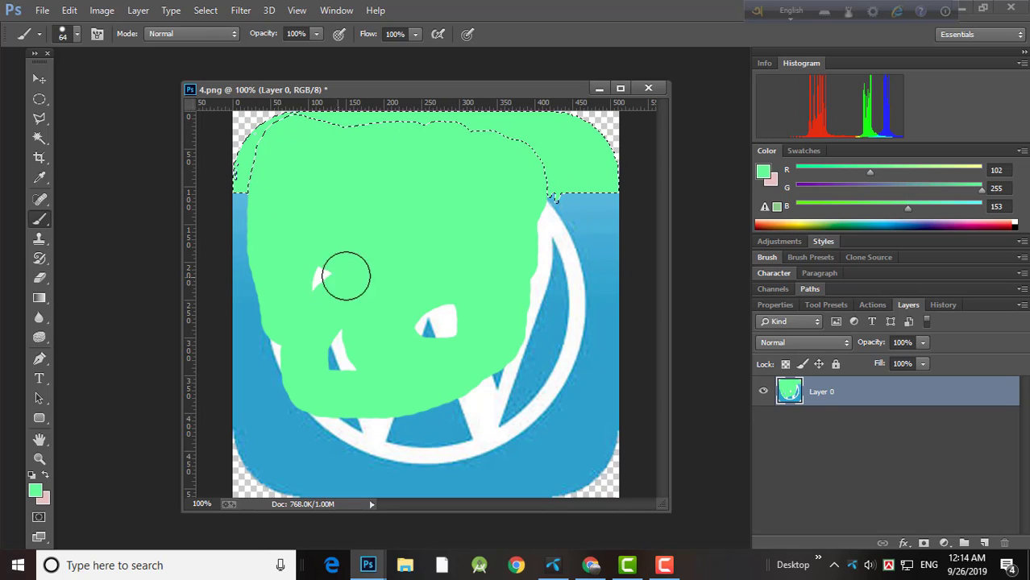
# Try to brush green near the icon's lower-left corner with its transparent area selected by Magic Wand, and undo the stroke.
pyautogui.click(39, 139)
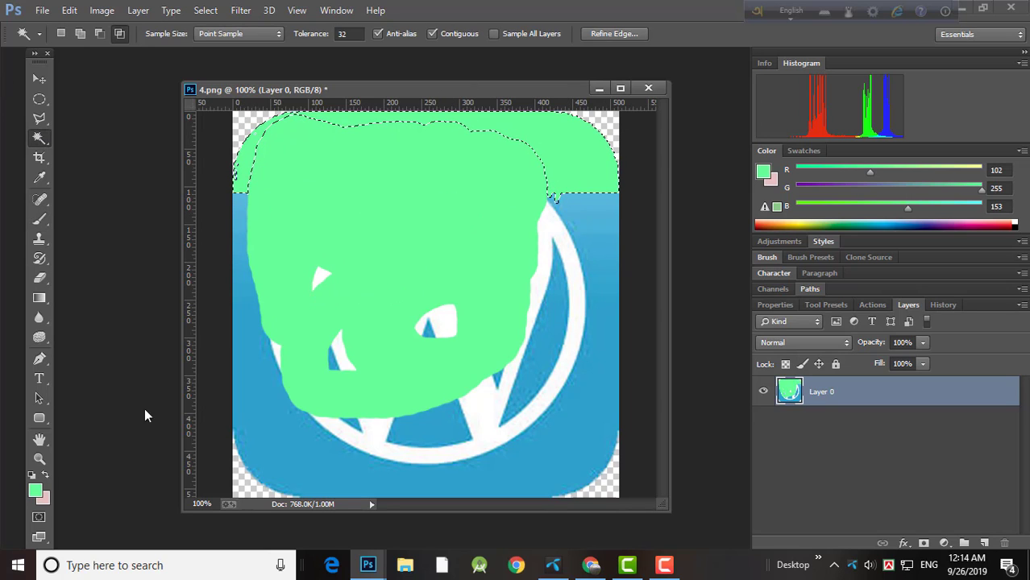
pyautogui.click(250, 488)
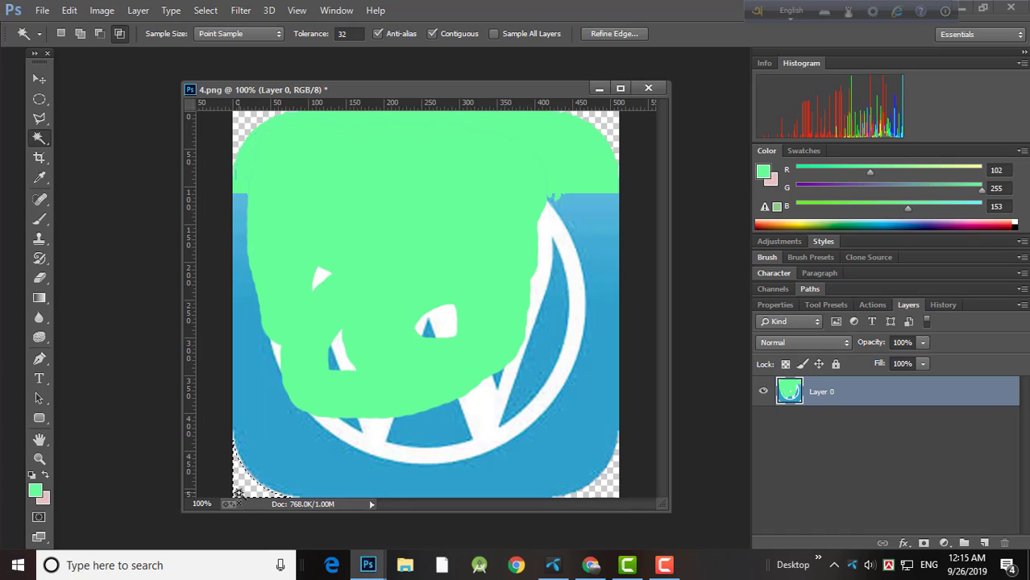
pyautogui.click(40, 218)
pyautogui.moveTo(328, 472)
pyautogui.mouseDown()
pyautogui.moveTo(290, 482)
pyautogui.moveTo(260, 455)
pyautogui.moveTo(275, 417)
pyautogui.moveTo(299, 463)
pyautogui.moveTo(284, 472)
pyautogui.moveTo(257, 460)
pyautogui.moveTo(270, 431)
pyautogui.mouseUp()
pyautogui.click(70, 9)
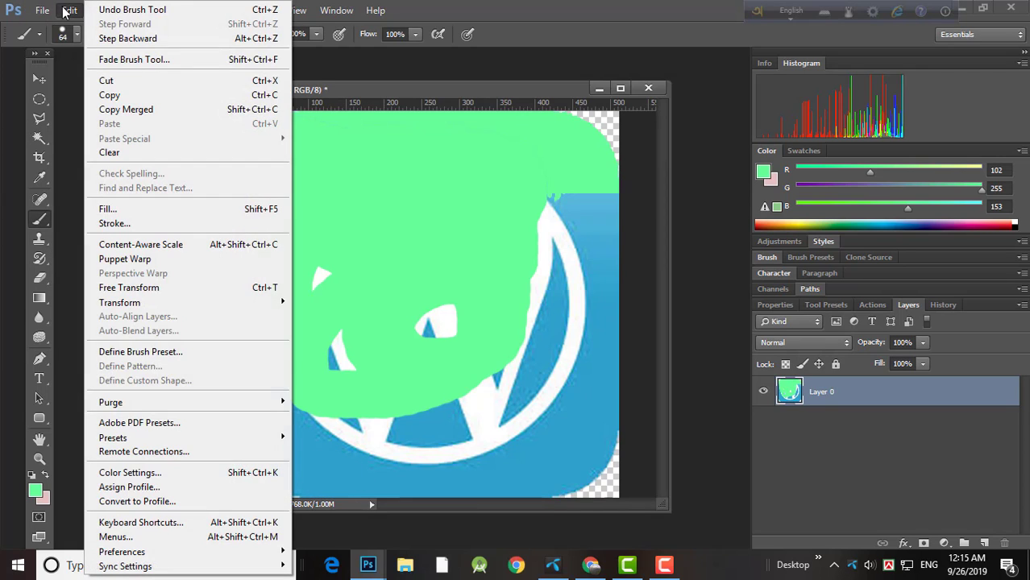
pyautogui.click(98, 13)
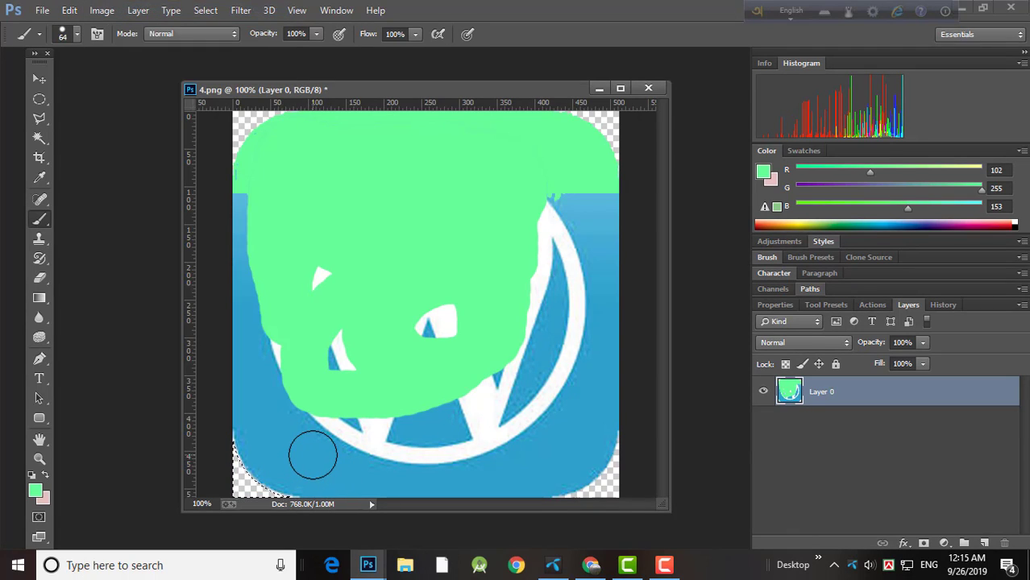
# Select the blue area around the logo's lower half with the Magic Wand and paint it green.
pyautogui.click(39, 138)
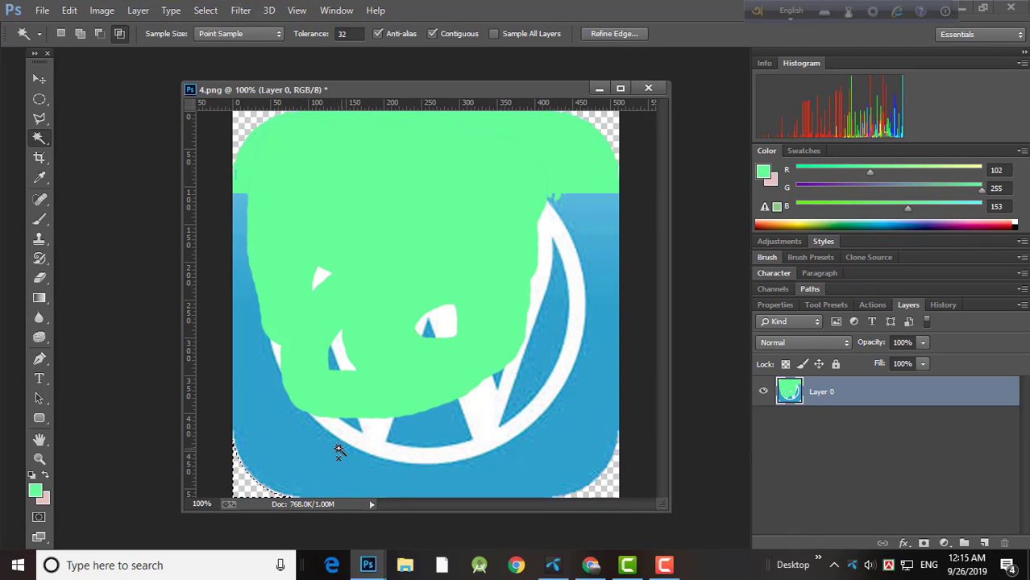
pyautogui.click(300, 449)
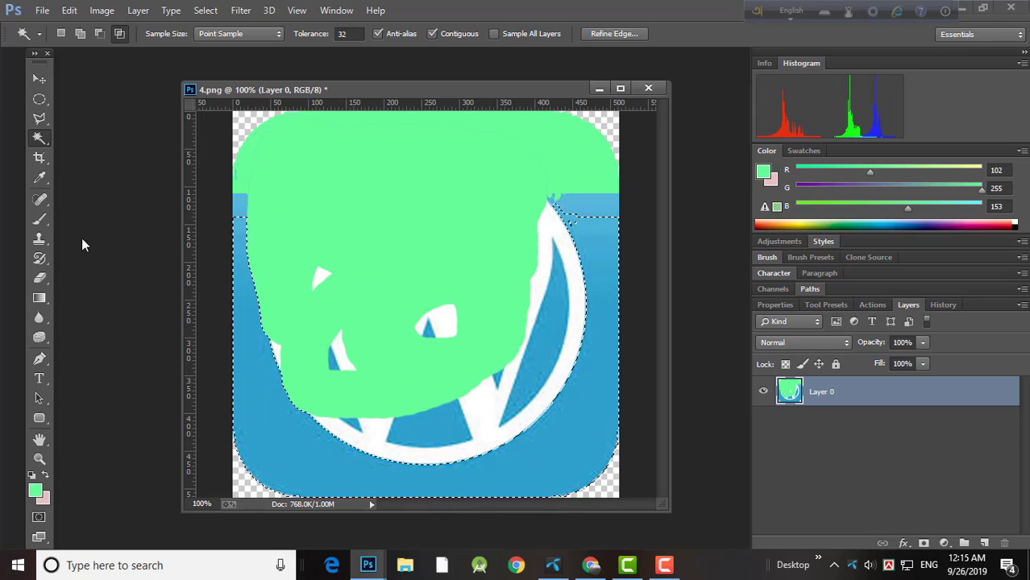
pyautogui.click(39, 218)
pyautogui.moveTo(286, 412)
pyautogui.mouseDown()
pyautogui.moveTo(238, 249)
pyautogui.moveTo(283, 414)
pyautogui.moveTo(593, 472)
pyautogui.moveTo(604, 339)
pyautogui.mouseUp()
pyautogui.moveTo(614, 261)
pyautogui.mouseDown()
pyautogui.moveTo(560, 357)
pyautogui.moveTo(593, 282)
pyautogui.moveTo(454, 412)
pyautogui.moveTo(535, 434)
pyautogui.moveTo(217, 505)
pyautogui.moveTo(315, 485)
pyautogui.moveTo(246, 458)
pyautogui.moveTo(272, 443)
pyautogui.moveTo(238, 448)
pyautogui.moveTo(247, 425)
pyautogui.moveTo(288, 463)
pyautogui.mouseUp()
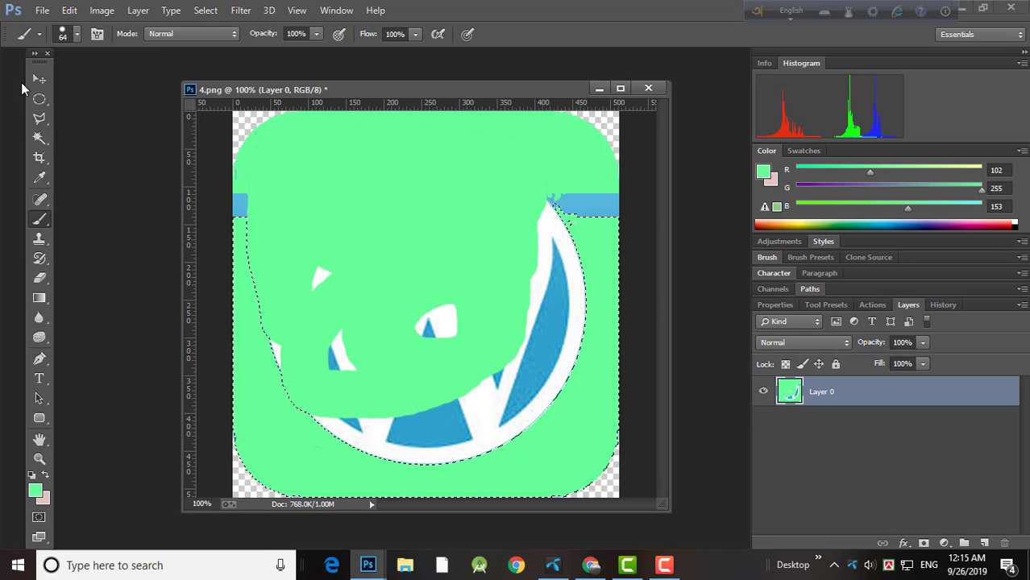
# Clear the selection, paint green over the leftover blue and white logo parts, and move the document window up.
pyautogui.click(39, 138)
pyautogui.hotkey('ctrl', 'd')
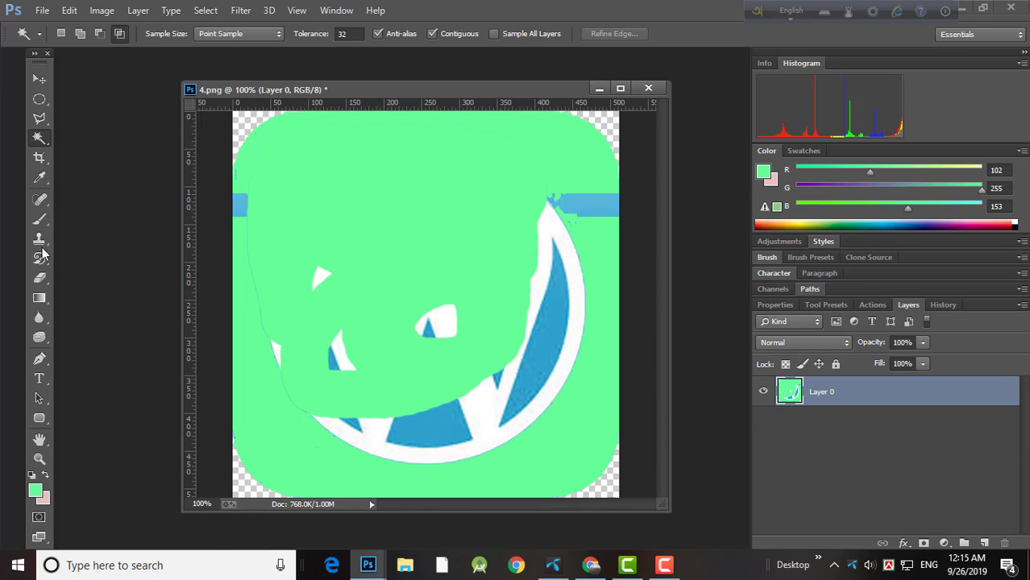
pyautogui.click(38, 219)
pyautogui.moveTo(305, 414); pyautogui.dragTo(254, 278)
pyautogui.moveTo(252, 232)
pyautogui.mouseDown()
pyautogui.moveTo(260, 180)
pyautogui.moveTo(346, 352)
pyautogui.moveTo(384, 296)
pyautogui.moveTo(343, 264)
pyautogui.moveTo(328, 313)
pyautogui.moveTo(413, 422)
pyautogui.moveTo(405, 426)
pyautogui.moveTo(346, 404)
pyautogui.moveTo(354, 421)
pyautogui.moveTo(298, 360)
pyautogui.moveTo(425, 309)
pyautogui.moveTo(520, 177)
pyautogui.moveTo(523, 253)
pyautogui.moveTo(564, 199)
pyautogui.moveTo(591, 215)
pyautogui.moveTo(603, 208)
pyautogui.moveTo(598, 233)
pyautogui.moveTo(518, 337)
pyautogui.moveTo(553, 283)
pyautogui.moveTo(548, 248)
pyautogui.moveTo(562, 272)
pyautogui.moveTo(367, 322)
pyautogui.moveTo(478, 347)
pyautogui.moveTo(429, 402)
pyautogui.moveTo(459, 429)
pyautogui.moveTo(549, 338)
pyautogui.moveTo(451, 416)
pyautogui.moveTo(464, 433)
pyautogui.moveTo(489, 438)
pyautogui.moveTo(442, 450)
pyautogui.moveTo(507, 448)
pyautogui.moveTo(452, 437)
pyautogui.moveTo(531, 227)
pyautogui.moveTo(538, 246)
pyautogui.moveTo(441, 253)
pyautogui.moveTo(477, 291)
pyautogui.mouseUp()
pyautogui.moveTo(466, 80); pyautogui.dragTo(465, 60)
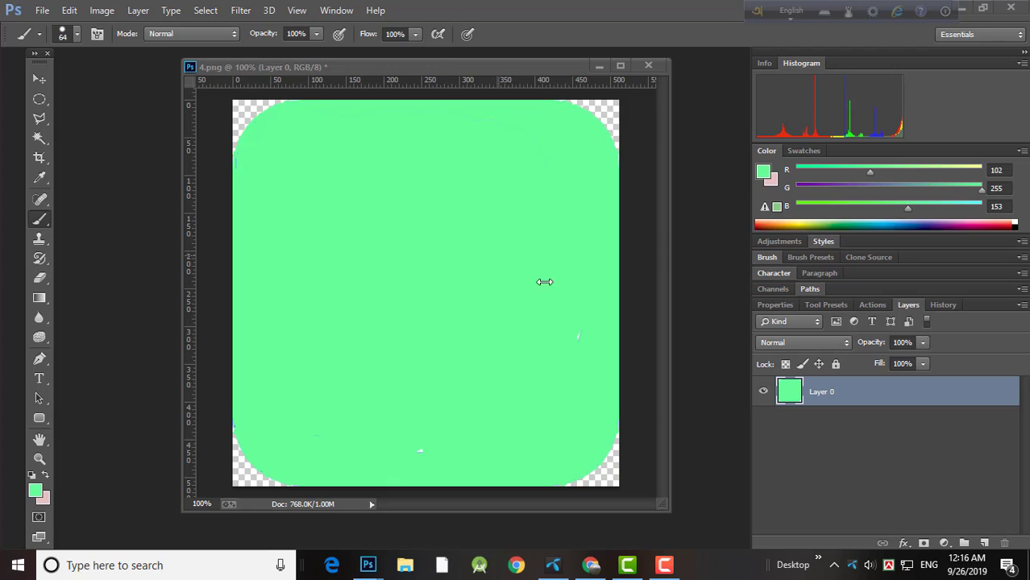
# Switch to Chrome and examine the icon shapes in the app icon 512x512 image results and on Google Play.
pyautogui.click(592, 567)
pyautogui.click(328, 14)
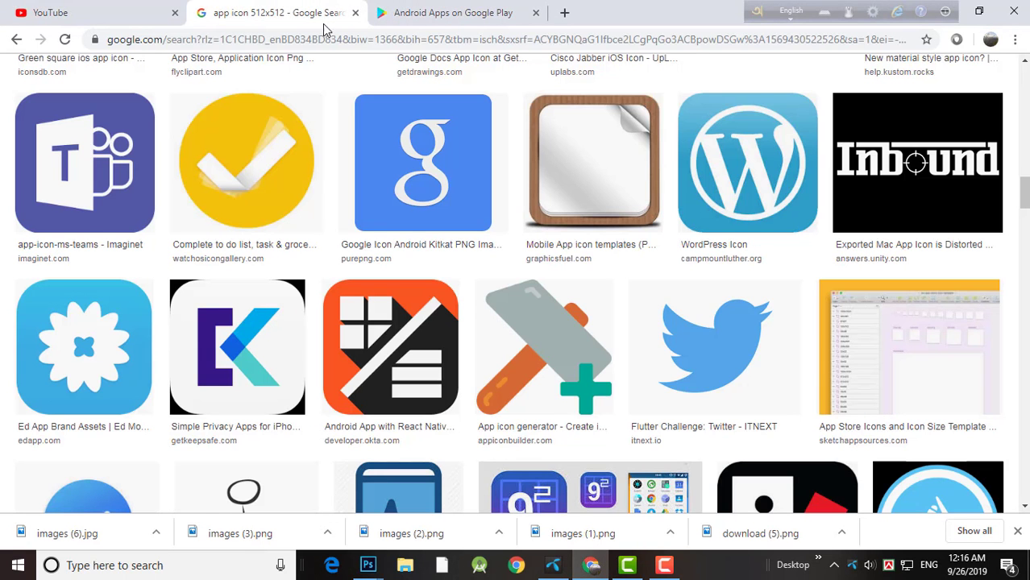
pyautogui.scroll(-10, 248, 245)
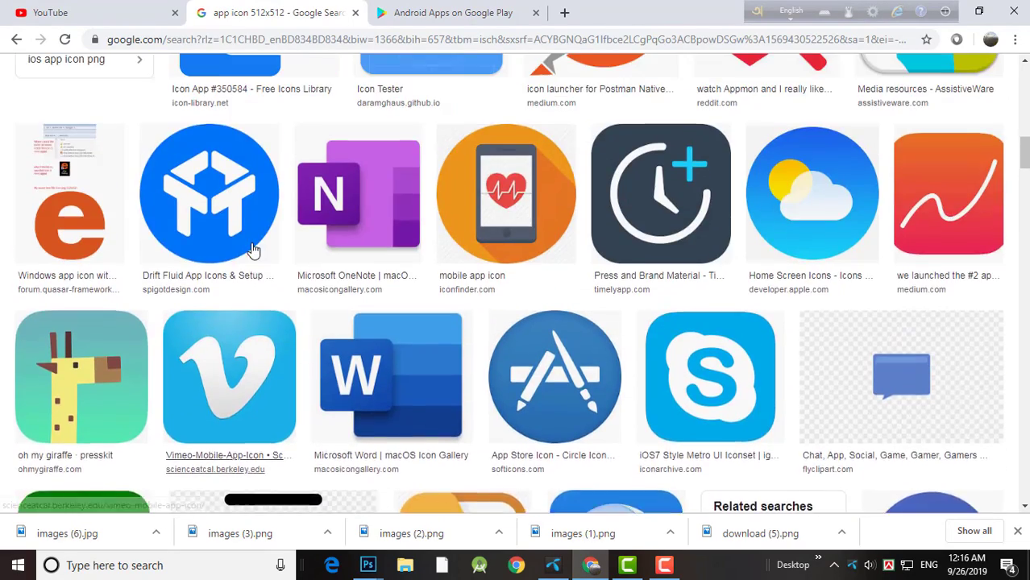
pyautogui.scroll(3, 320, 283)
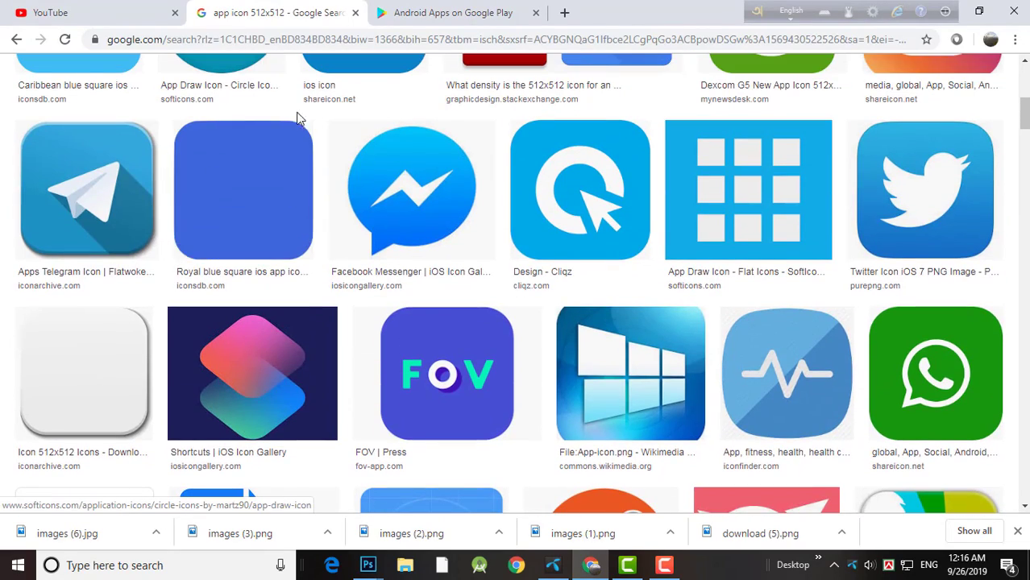
pyautogui.click(451, 13)
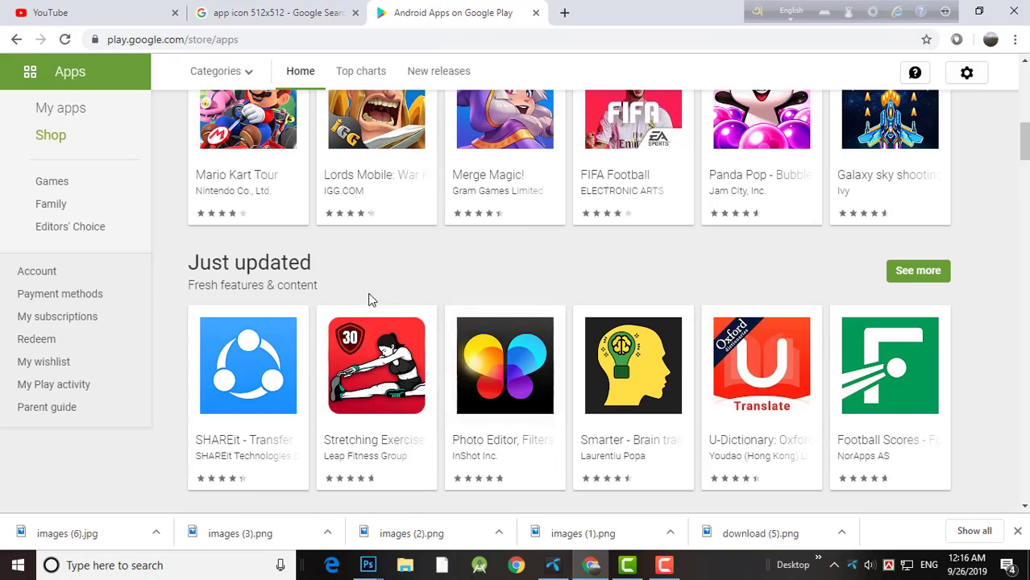
pyautogui.scroll(-5, 367, 299)
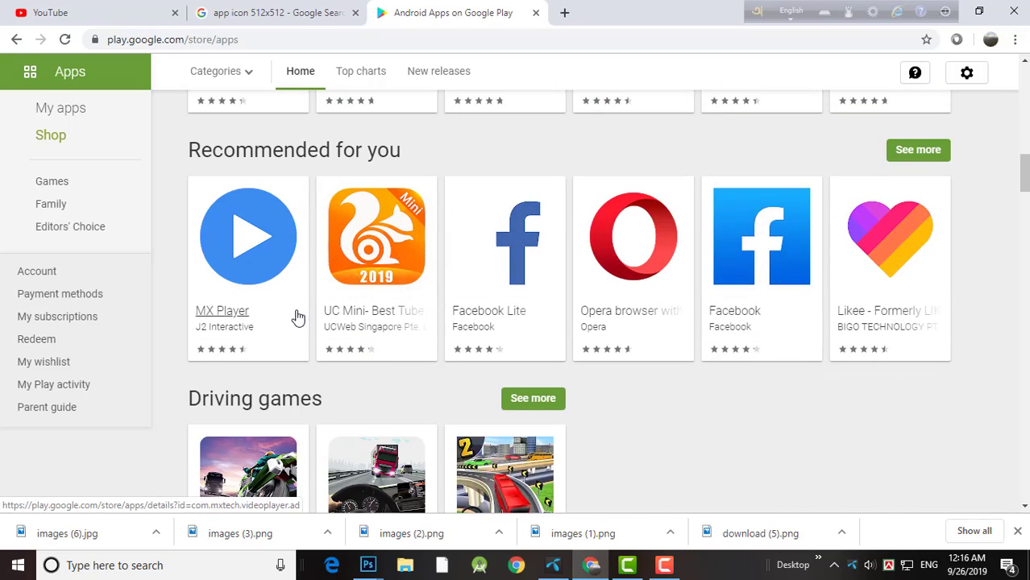
pyautogui.scroll(-3, 605, 364)
pyautogui.scroll(10, 600, 338)
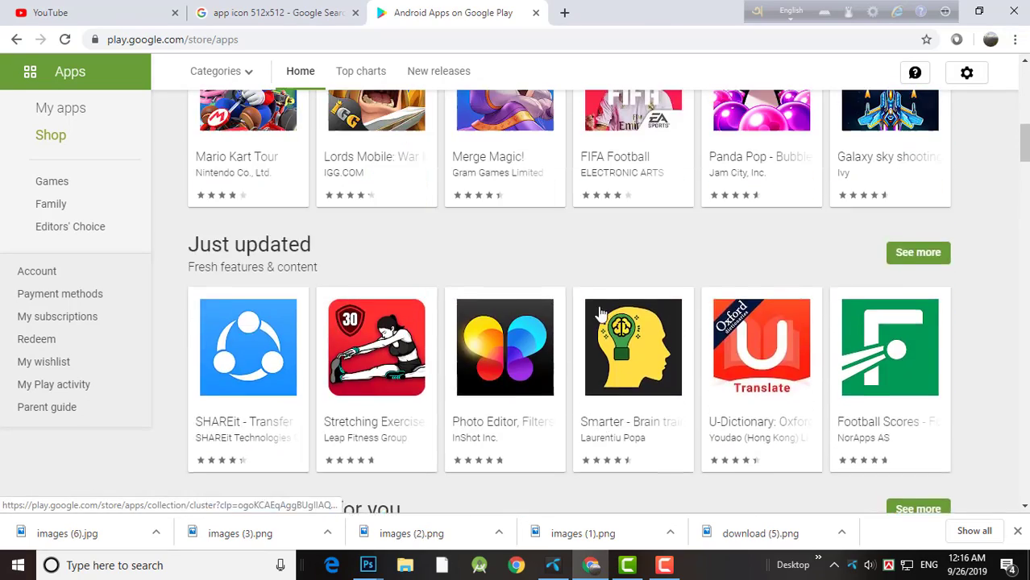
pyautogui.scroll(-3, 563, 358)
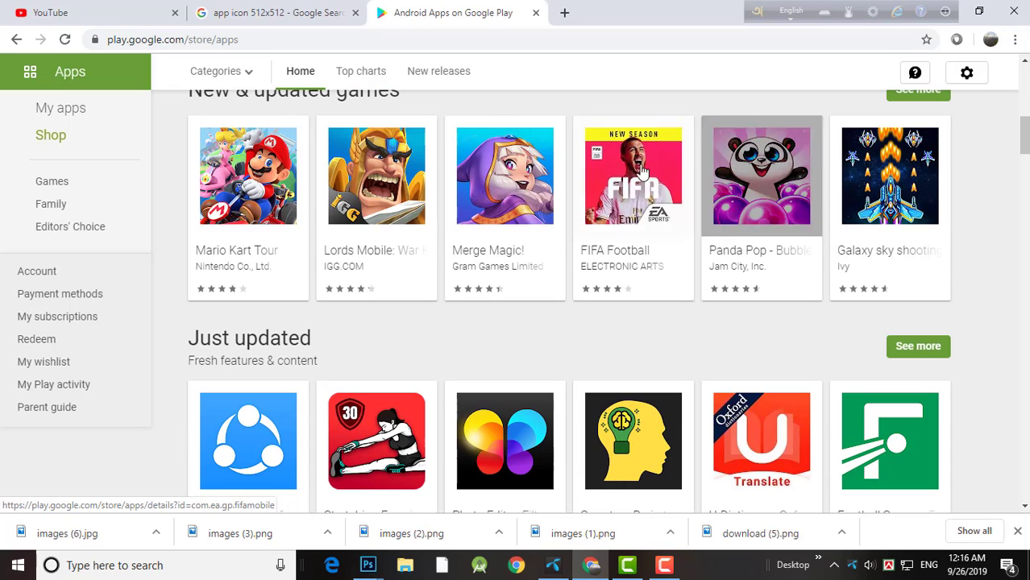
pyautogui.scroll(-3, 798, 333)
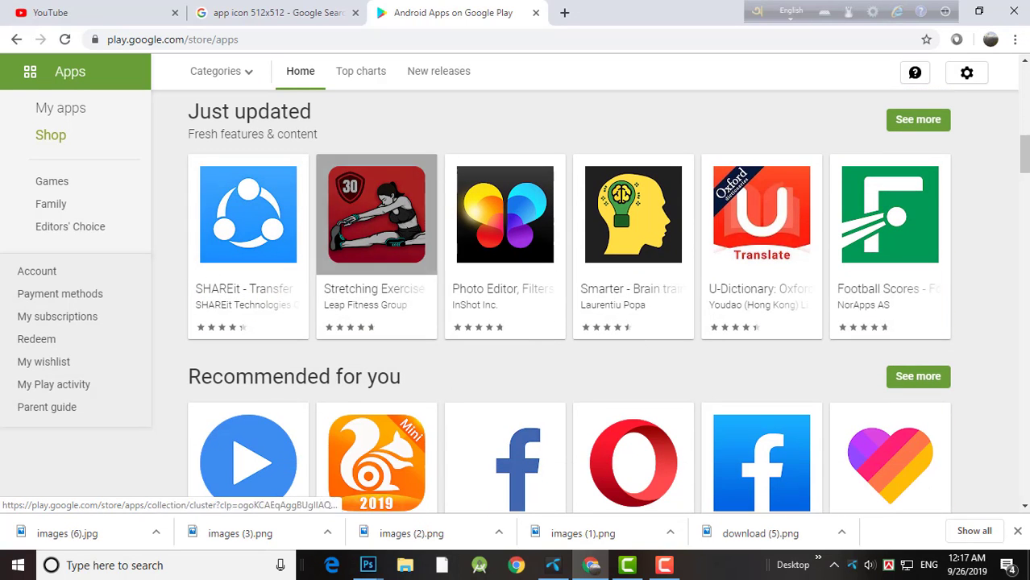
# Switch back to Photoshop and paint over the leftover light spots on the green icon.
pyautogui.click(367, 564)
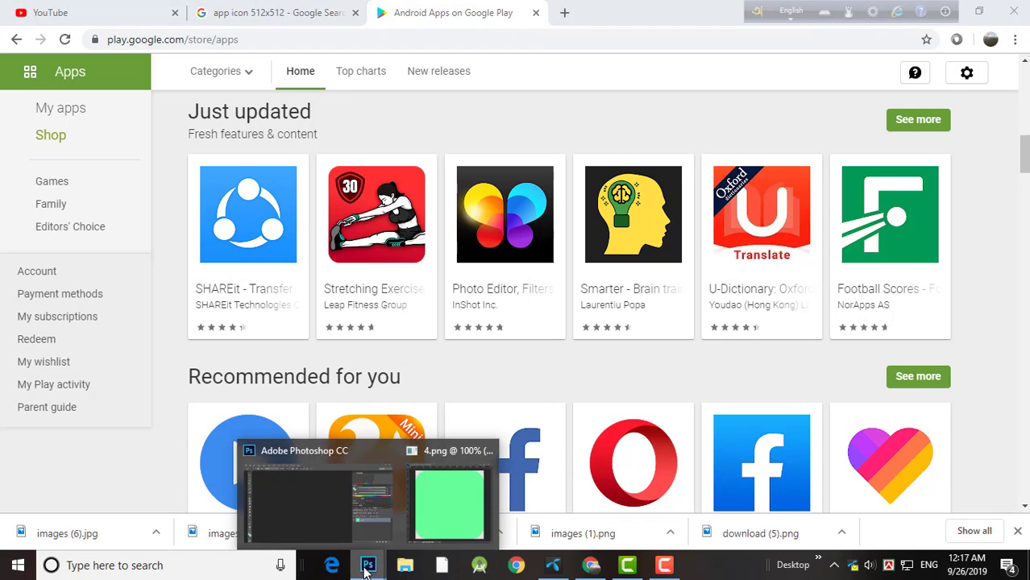
pyautogui.click(283, 519)
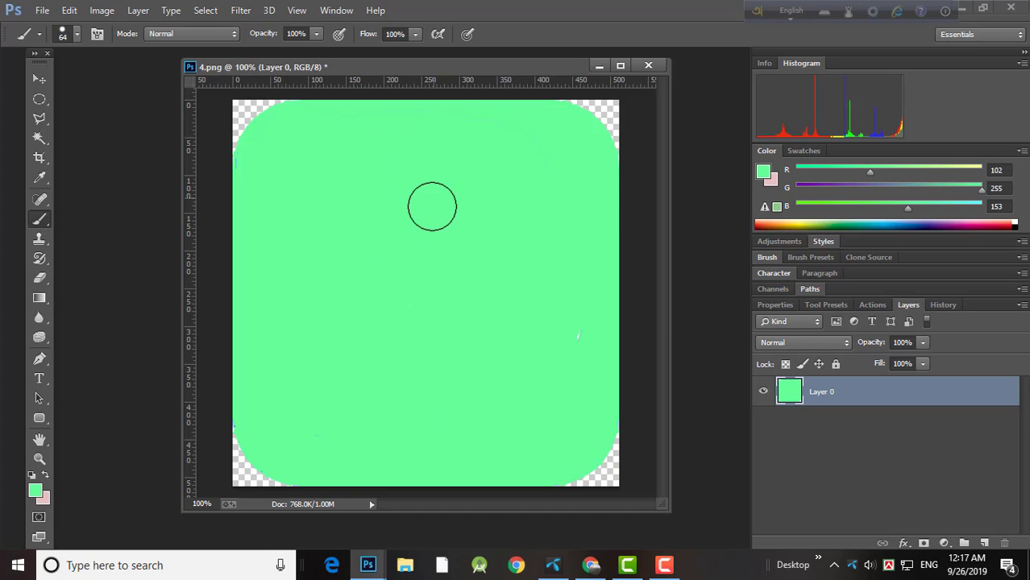
pyautogui.moveTo(431, 220); pyautogui.dragTo(558, 326)
# Open the Android robot image download (3) from Downloads and place its window over the green icon.
pyautogui.click(41, 10)
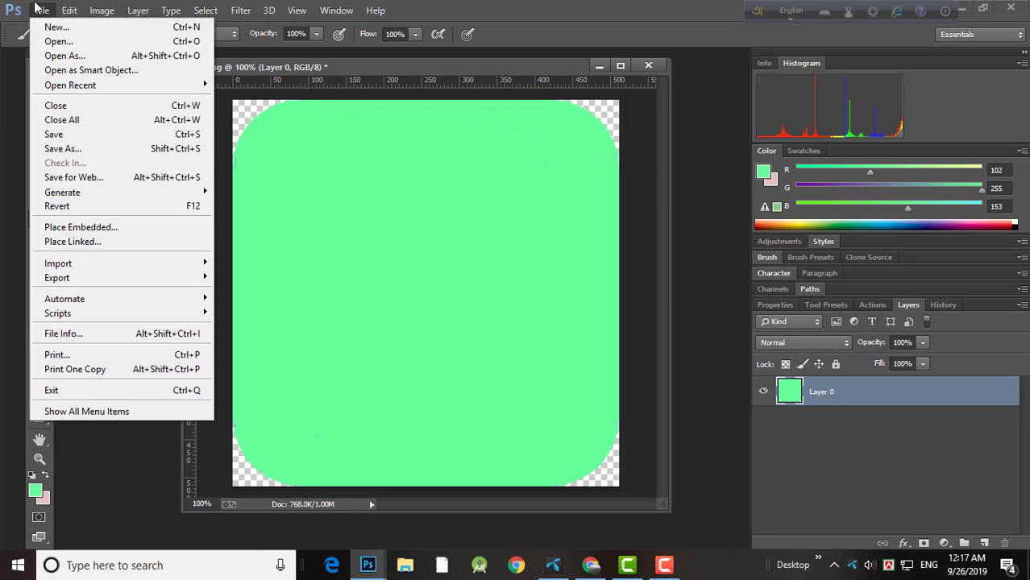
pyautogui.click(57, 42)
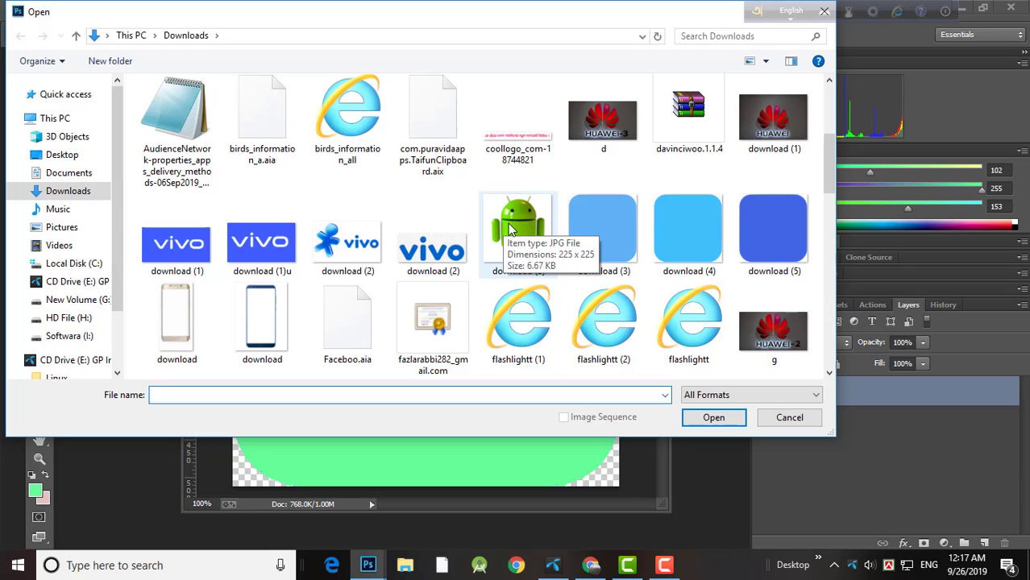
pyautogui.click(501, 219)
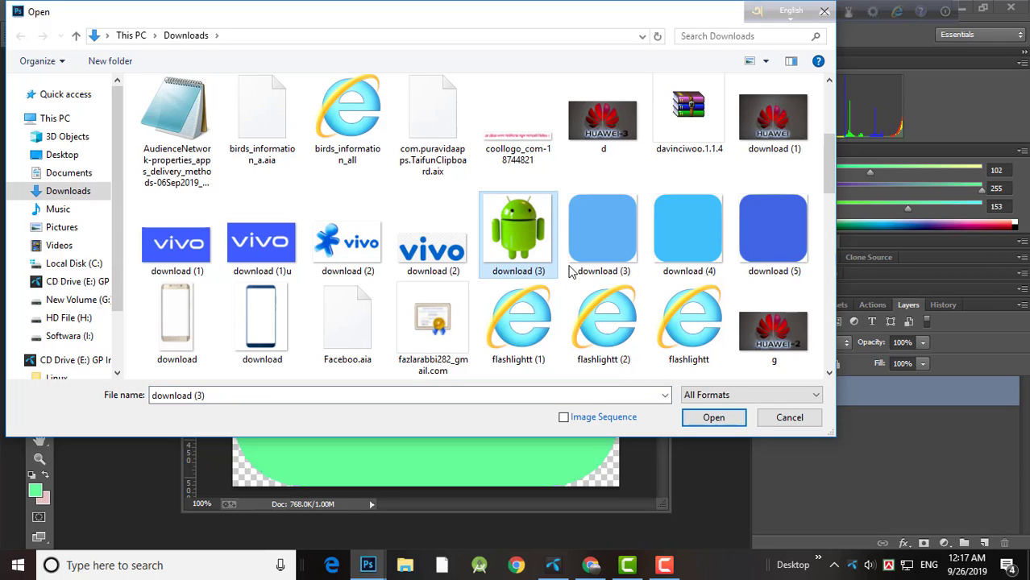
pyautogui.click(704, 418)
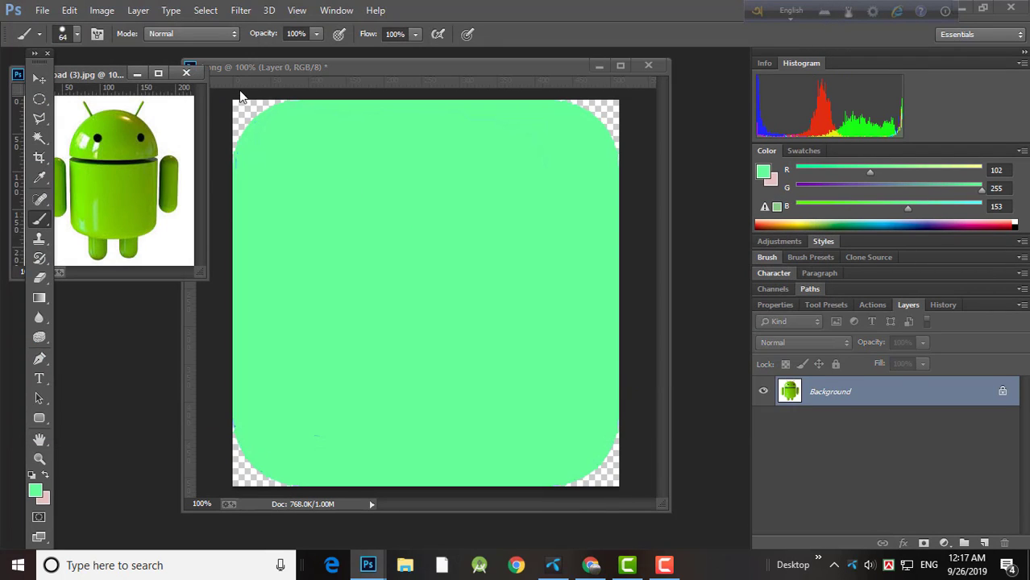
pyautogui.moveTo(102, 74); pyautogui.dragTo(520, 175)
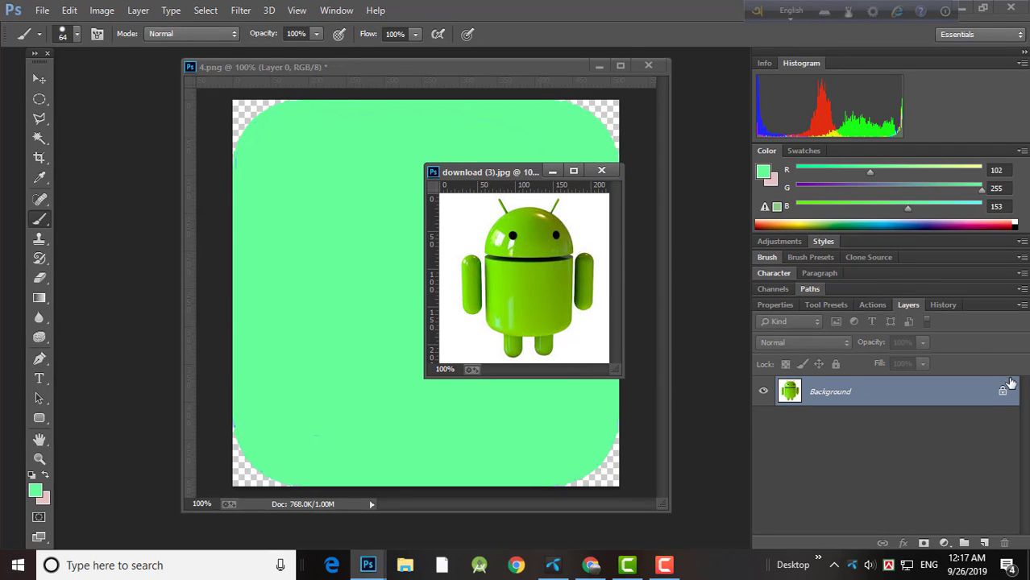
# Unlock the Android image's Background layer and close the Layer Style dialog without changes.
pyautogui.click(1002, 391)
pyautogui.doubleClick(967, 391)
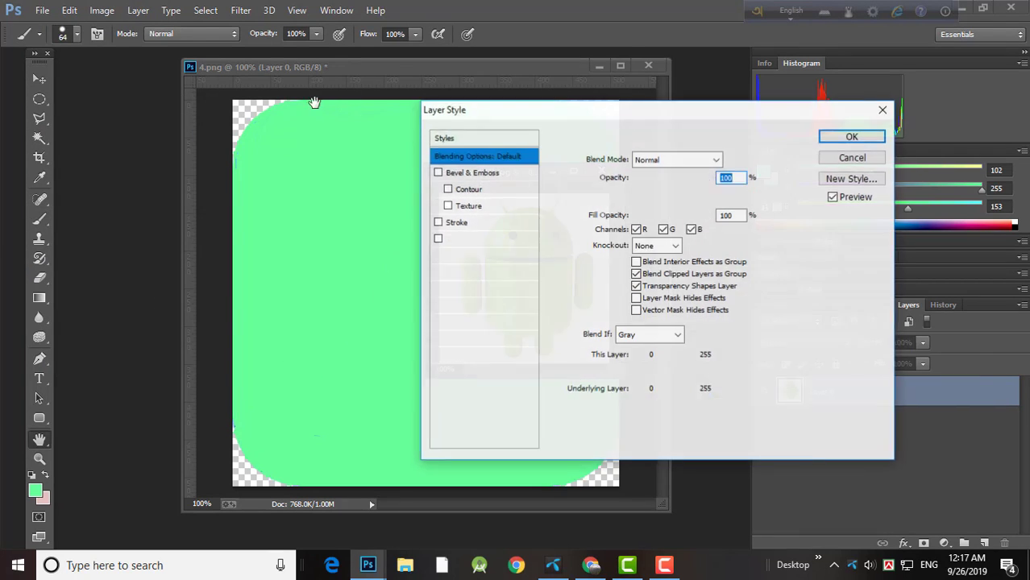
pyautogui.click(851, 158)
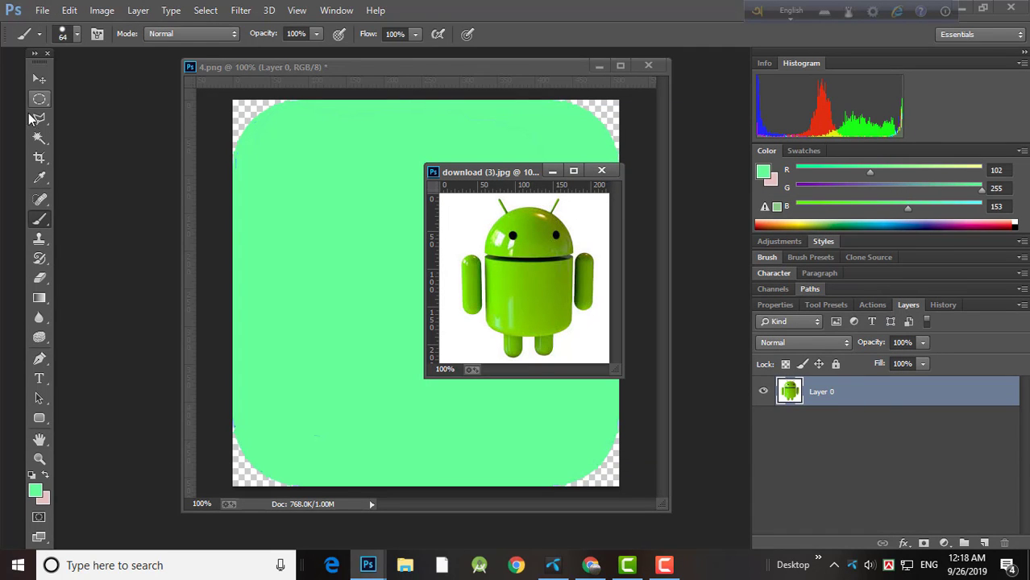
# Select the white background around the Android robot with the Magic Wand and clear it to transparency.
pyautogui.click(38, 138)
pyautogui.click(483, 213)
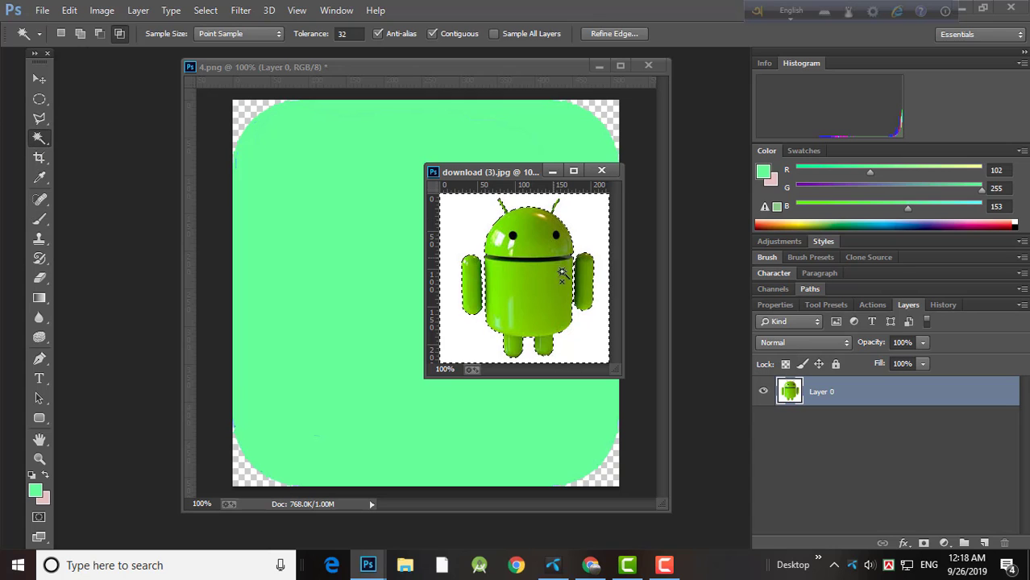
pyautogui.click(70, 10)
pyautogui.click(134, 151)
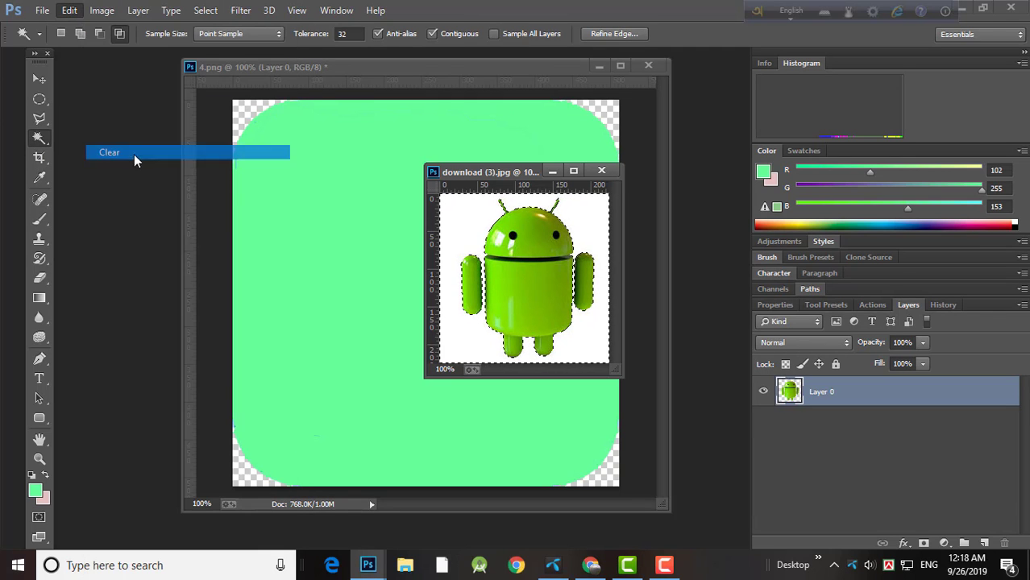
# Bring the 4.png window forward and shift it away from the center of the workspace.
pyautogui.click(39, 81)
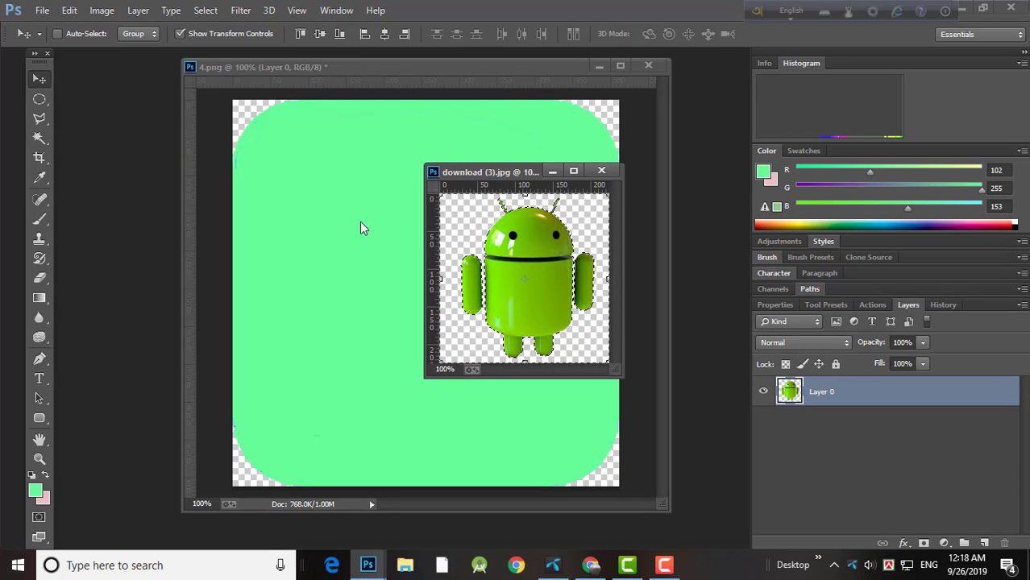
pyautogui.click(40, 141)
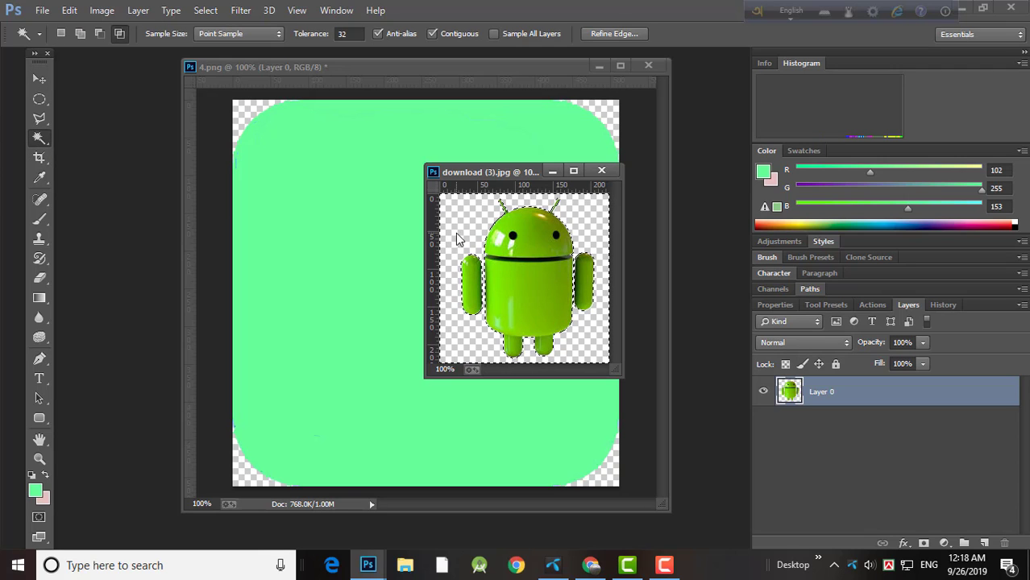
pyautogui.click(422, 244)
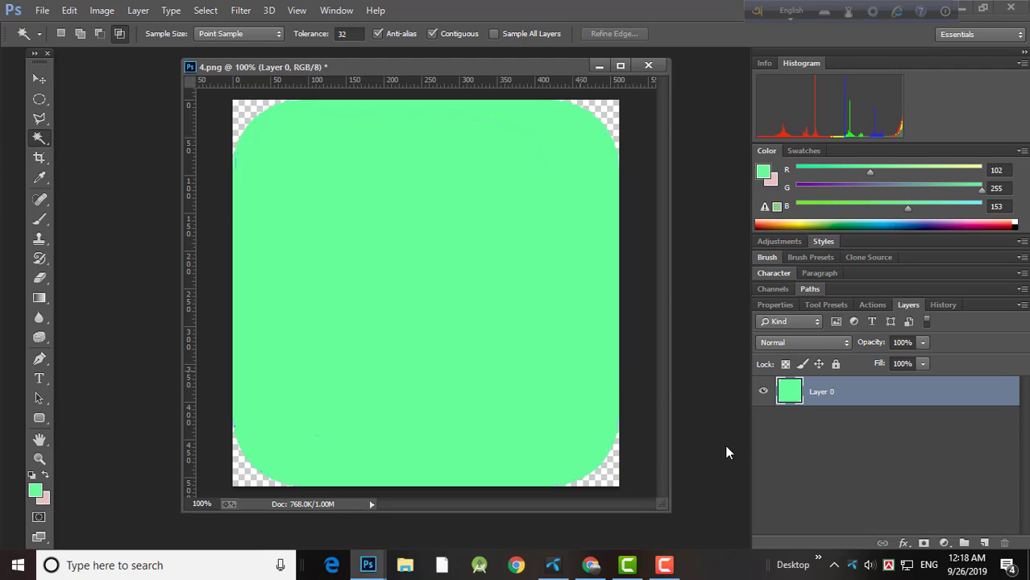
pyautogui.moveTo(481, 65); pyautogui.dragTo(391, 86)
# Deselect the background in the Android image and copy the robot onto the upper half of the green icon in 4.png.
pyautogui.click(605, 297)
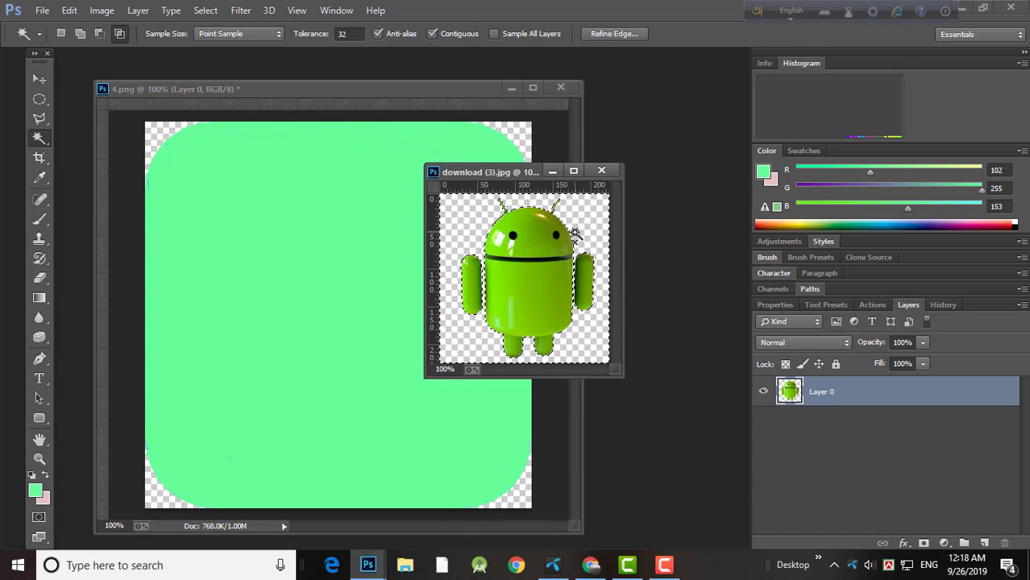
pyautogui.hotkey('shift', 'F6')
pyautogui.click(509, 224)
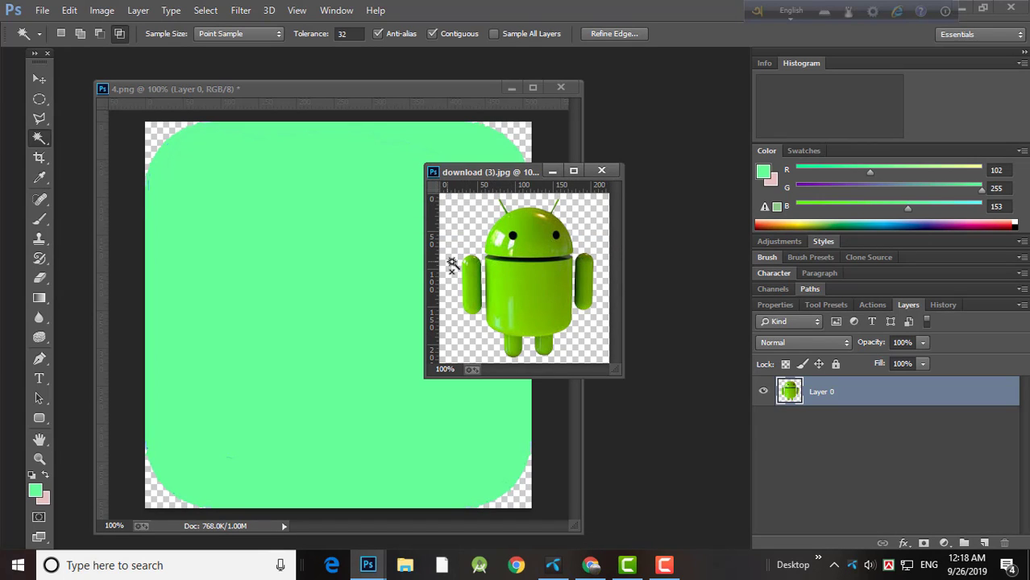
pyautogui.click(38, 78)
pyautogui.moveTo(548, 282); pyautogui.dragTo(330, 242)
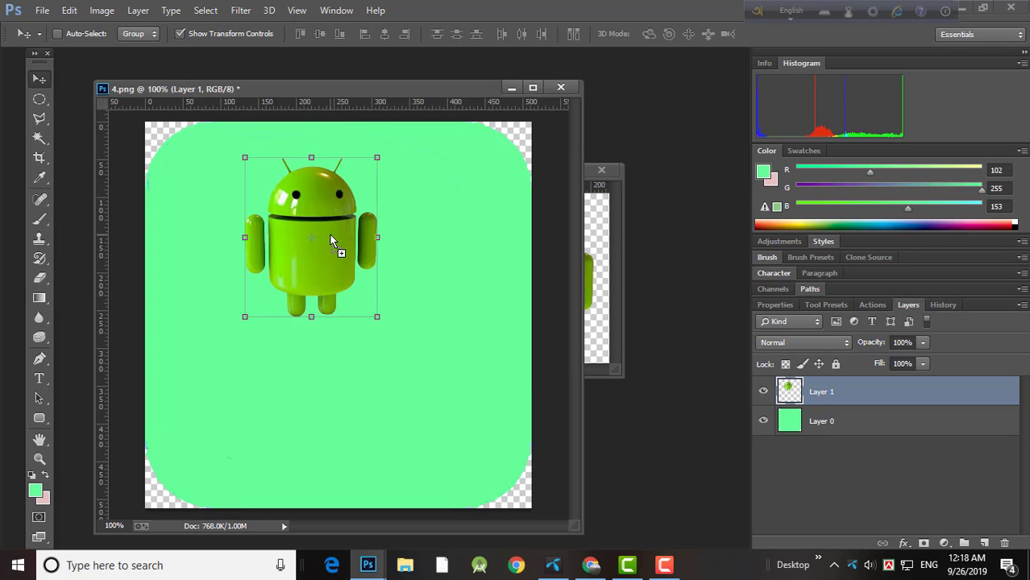
pyautogui.click(601, 170)
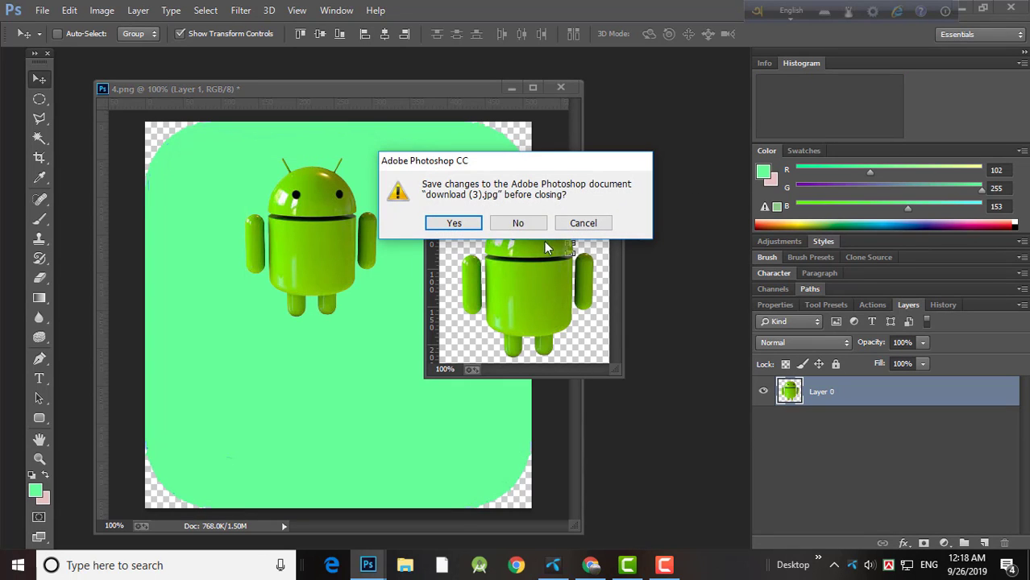
pyautogui.click(454, 223)
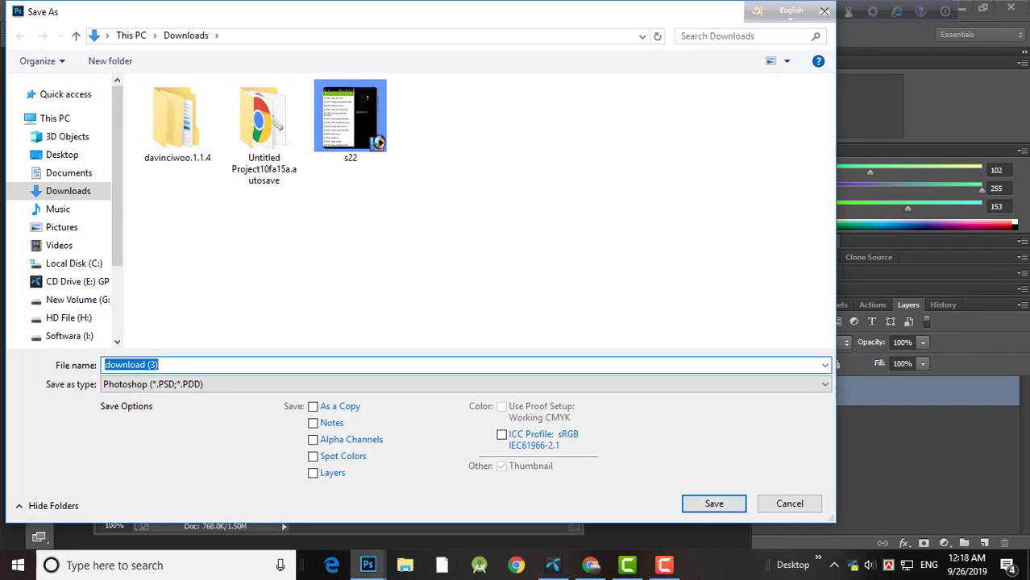
pyautogui.click(790, 504)
# Close download (3).jpg without saving its changes.
pyautogui.click(601, 171)
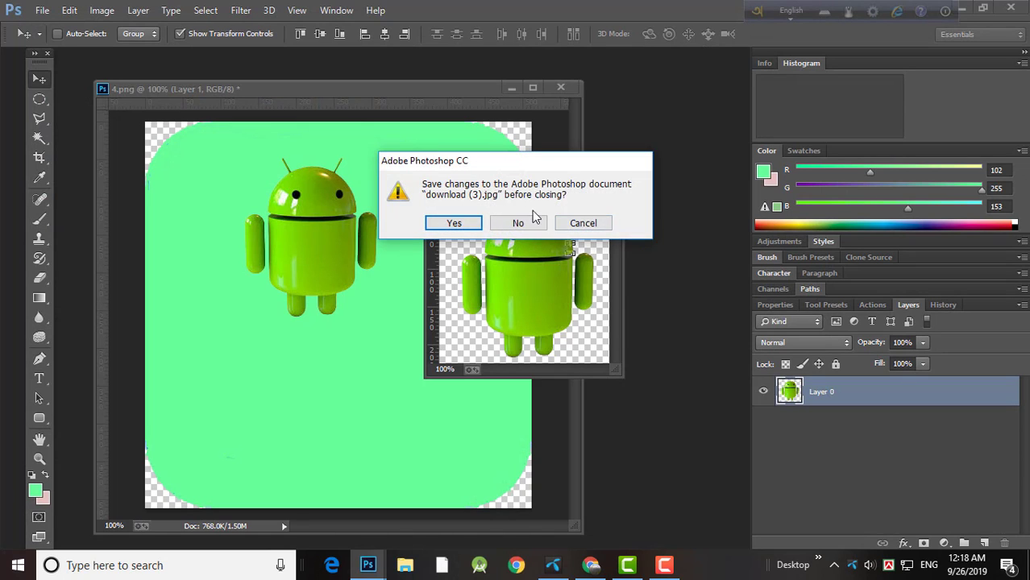
pyautogui.click(522, 222)
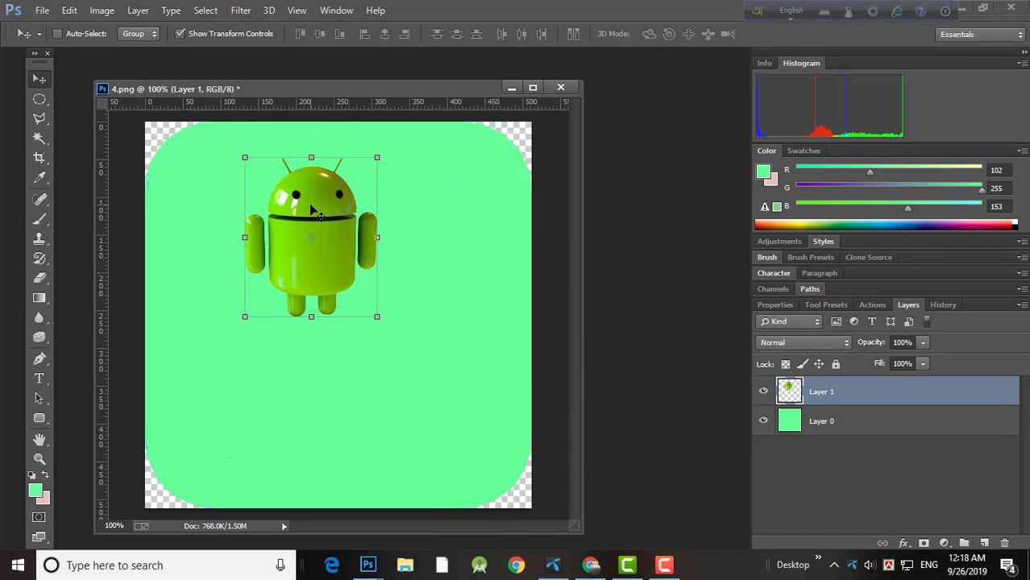
# Move the robot near the icon's upper edge and scale it to about 85% width and 75% height.
pyautogui.moveTo(318, 209); pyautogui.dragTo(331, 183)
pyautogui.moveTo(271, 293)
pyautogui.mouseDown()
pyautogui.moveTo(295, 270)
pyautogui.moveTo(252, 299)
pyautogui.mouseUp()
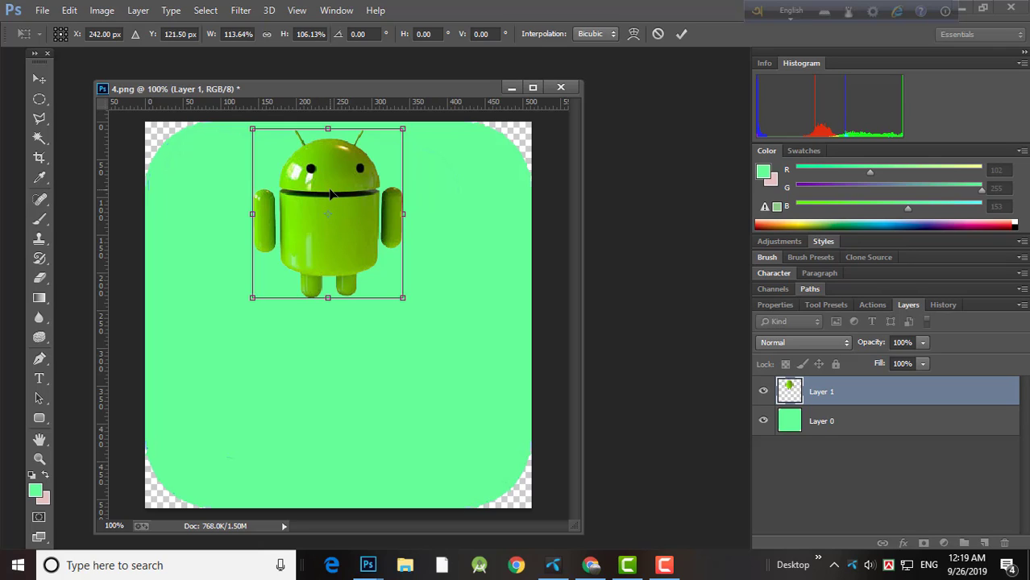
pyautogui.moveTo(251, 300); pyautogui.dragTo(308, 237)
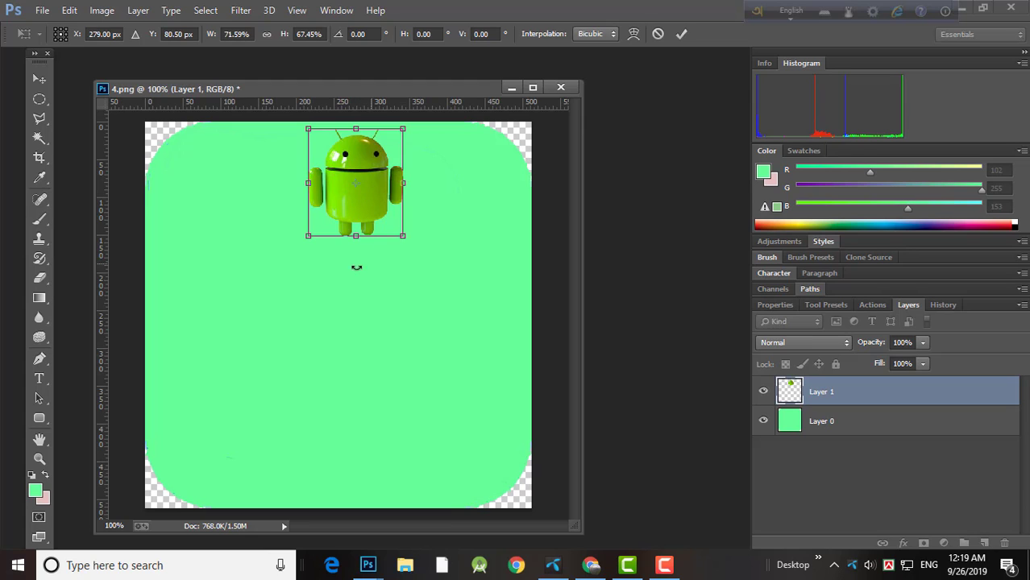
pyautogui.moveTo(305, 242); pyautogui.dragTo(288, 254)
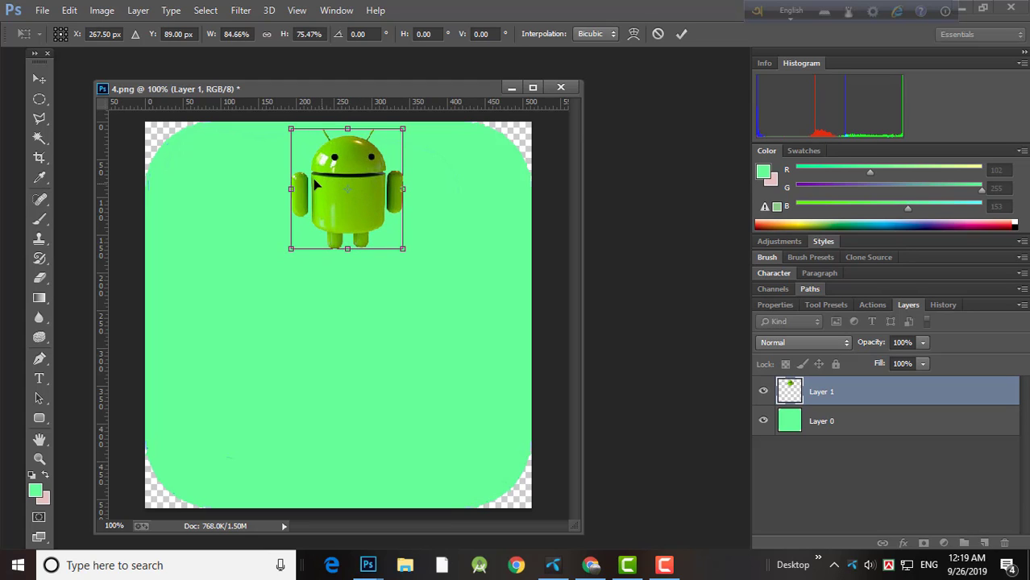
pyautogui.click(679, 35)
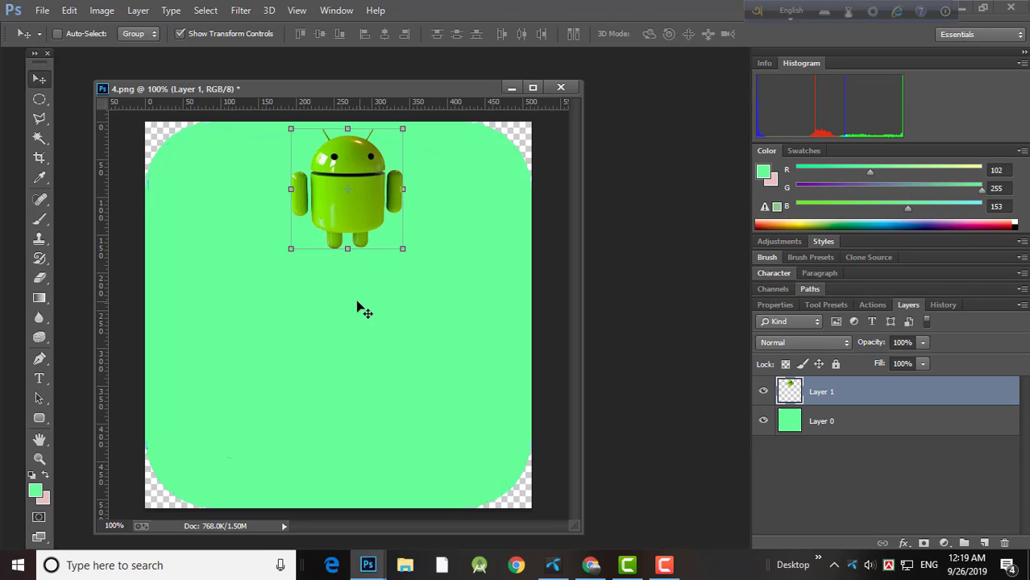
# Save the icon as a PNG copy named iii in Downloads with Smallest / Slow compression and no interlacing.
pyautogui.click(40, 139)
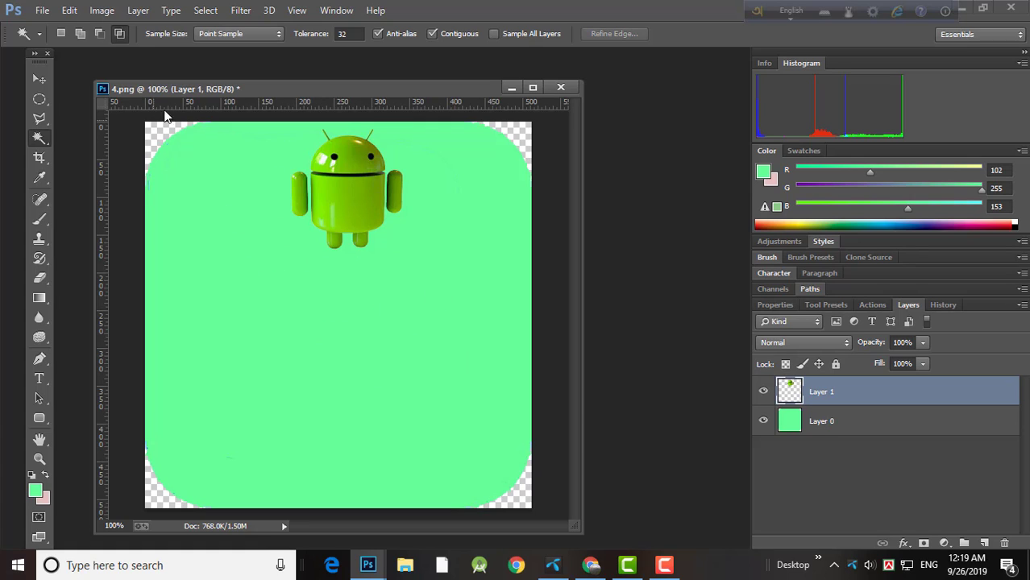
pyautogui.click(42, 11)
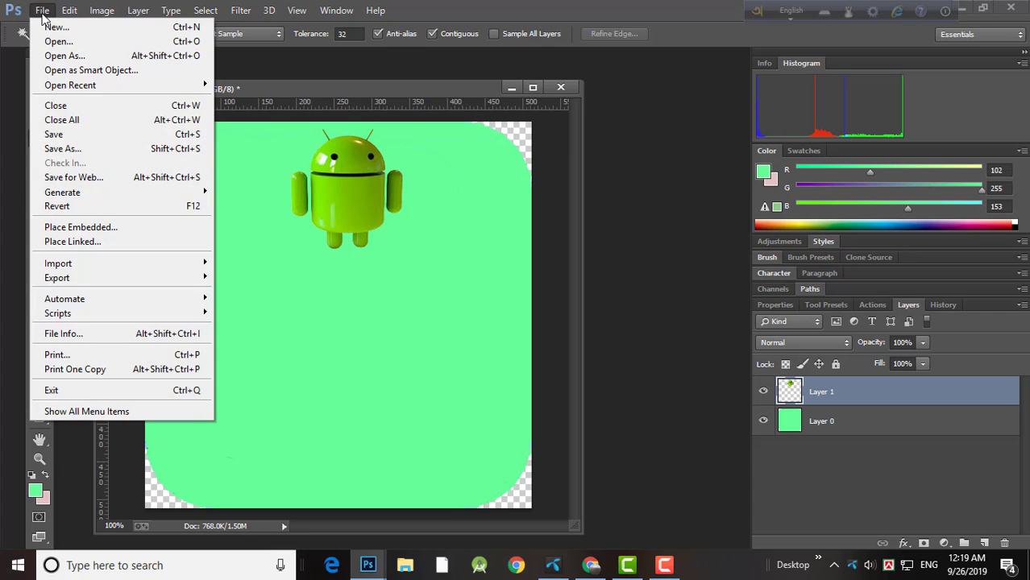
pyautogui.click(63, 149)
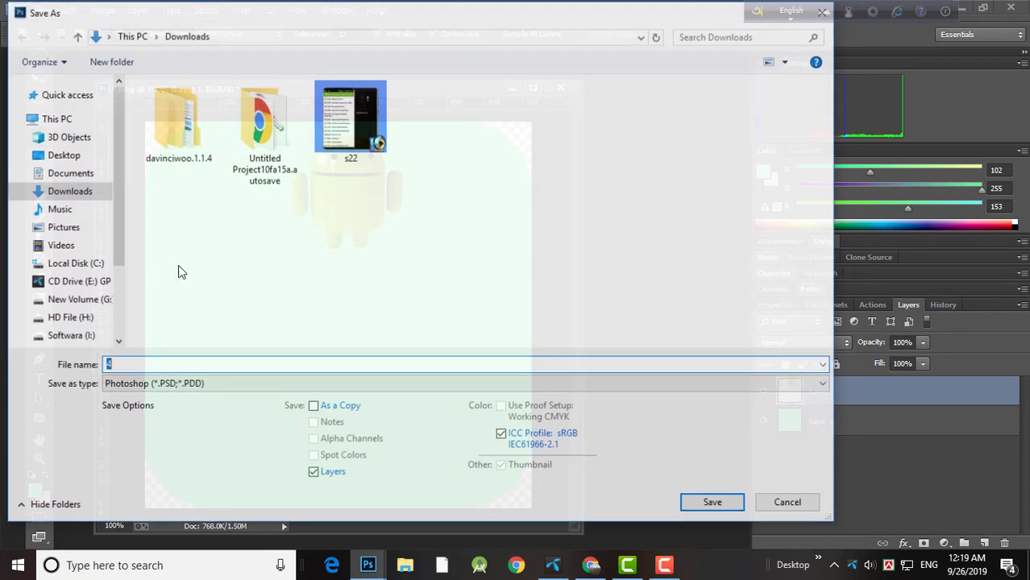
pyautogui.click(231, 390)
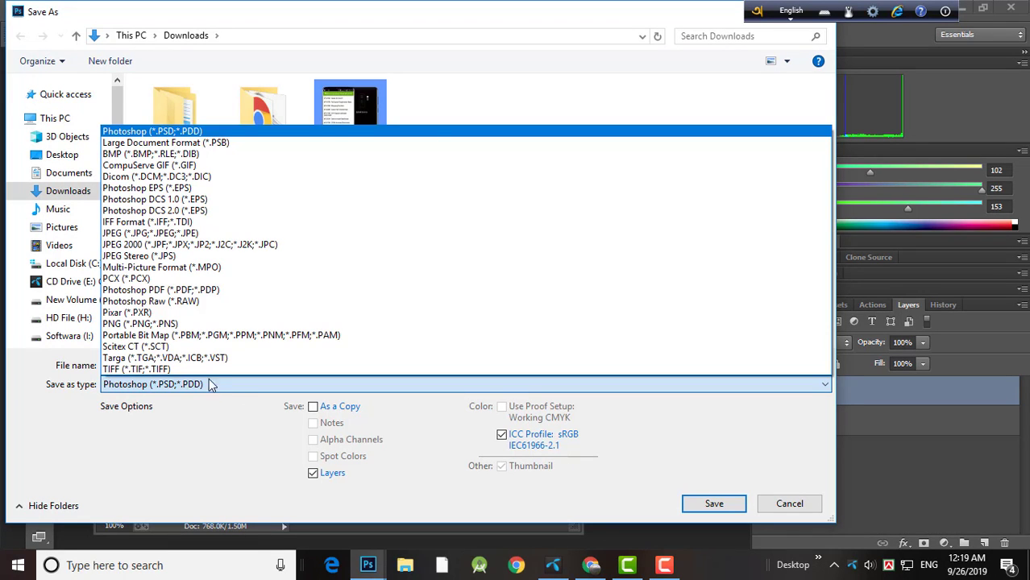
pyautogui.click(141, 324)
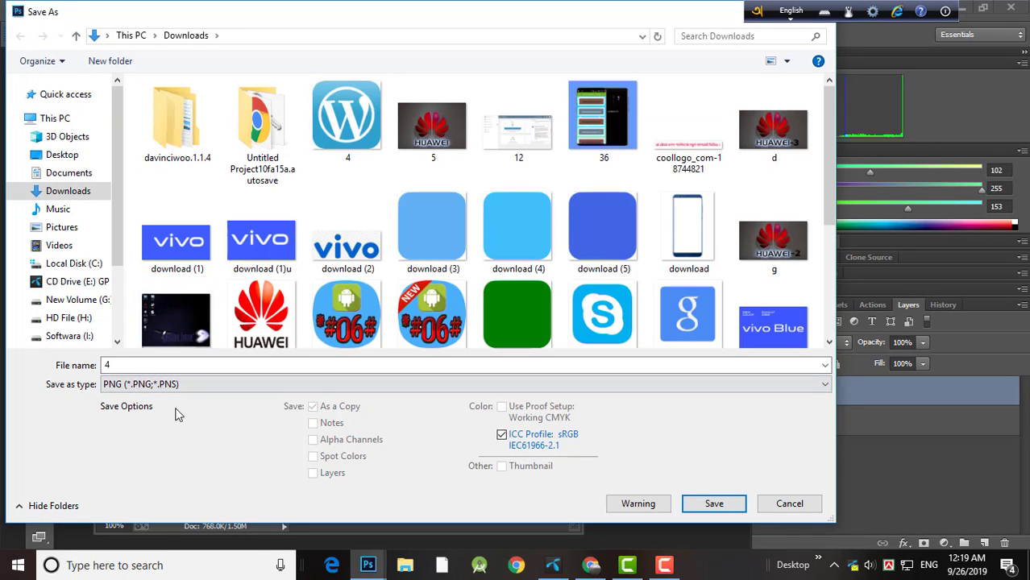
pyautogui.doubleClick(150, 365)
pyautogui.write('iii')
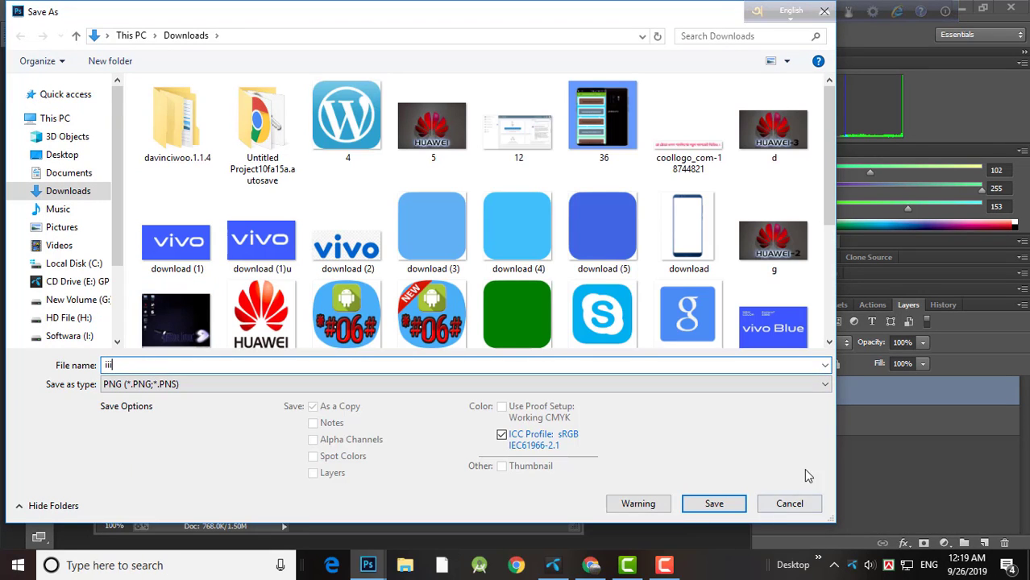
pyautogui.click(714, 503)
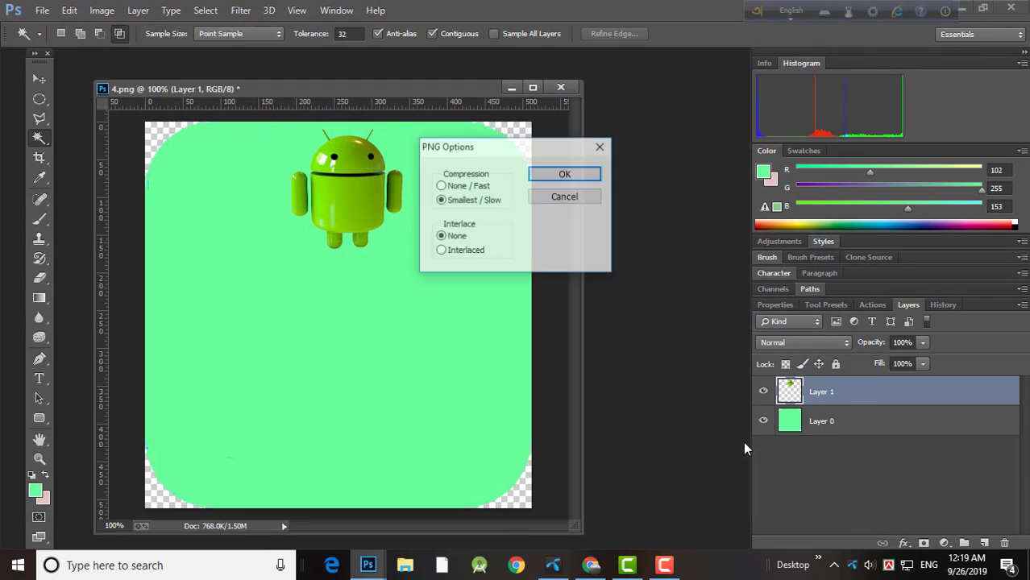
pyautogui.click(566, 175)
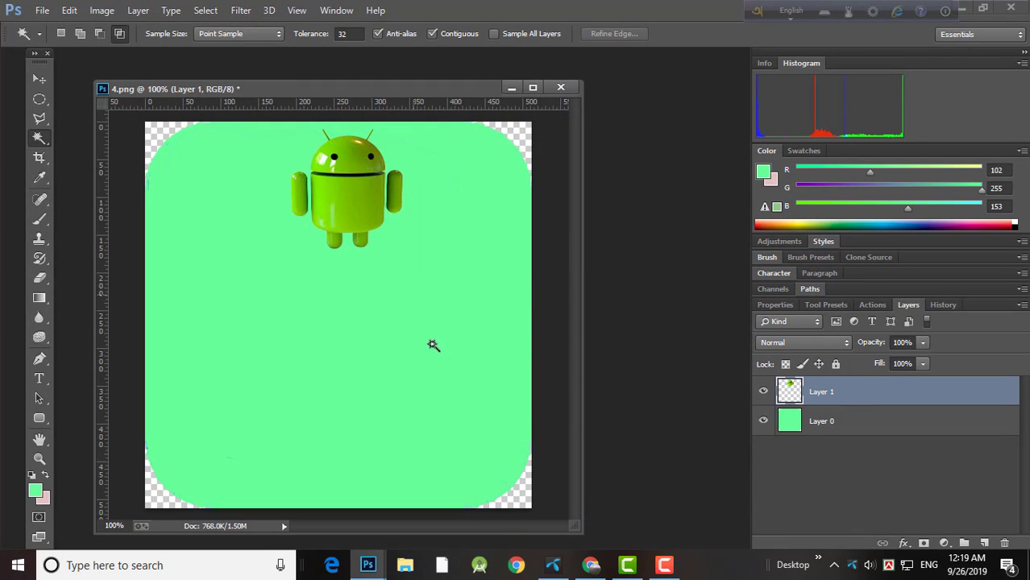
# Switch to Chrome and look at the app icons on the Google Play apps page.
pyautogui.click(585, 571)
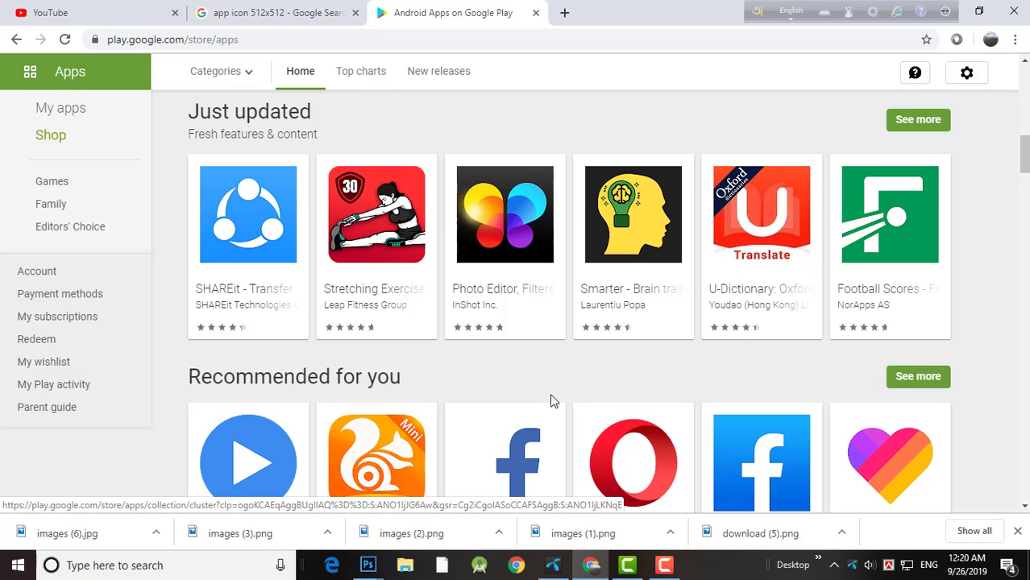
pyautogui.moveTo(665, 566)
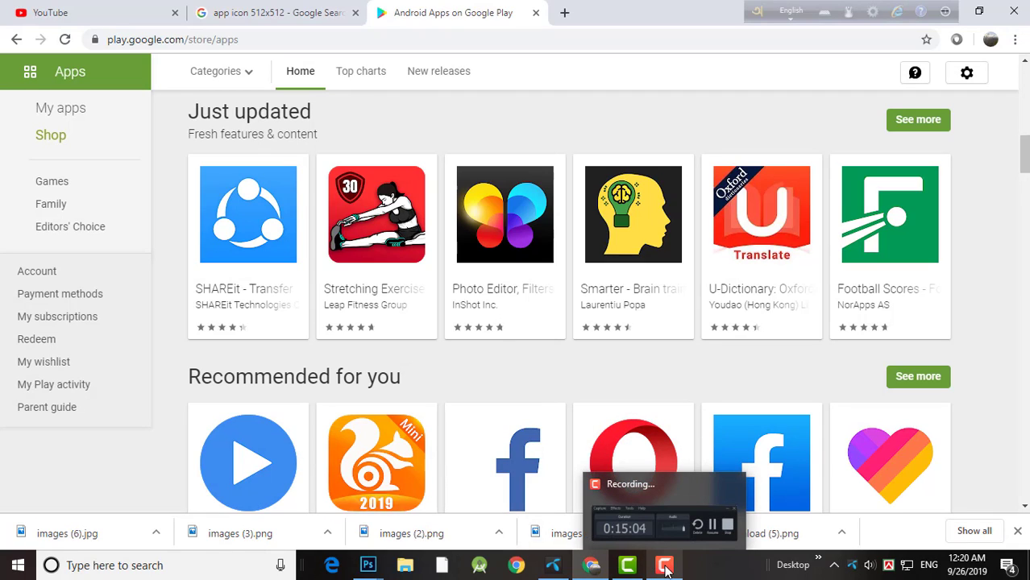